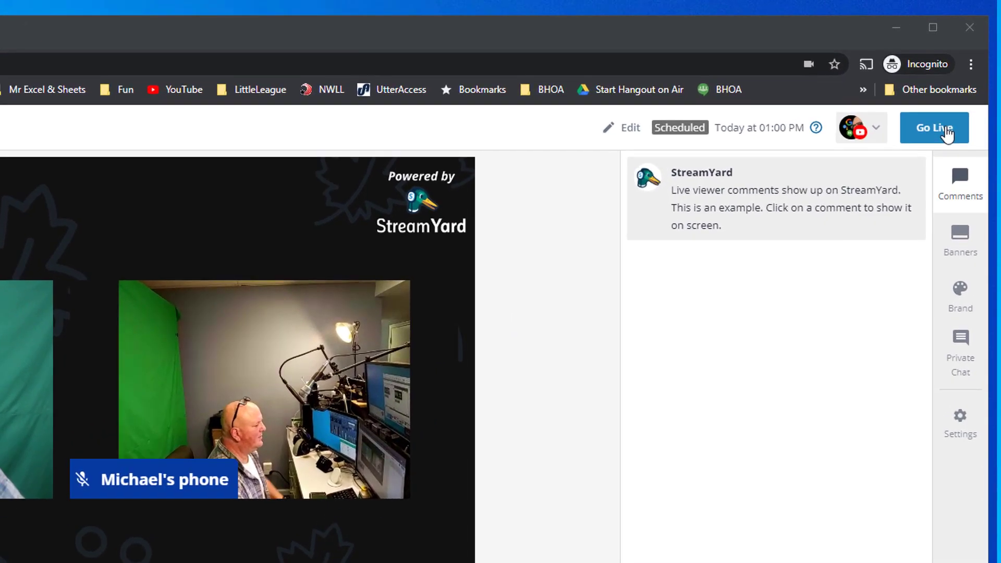
Start the scheduled broadcast ahead of its 01:00 PM start time
left_click(947, 135)
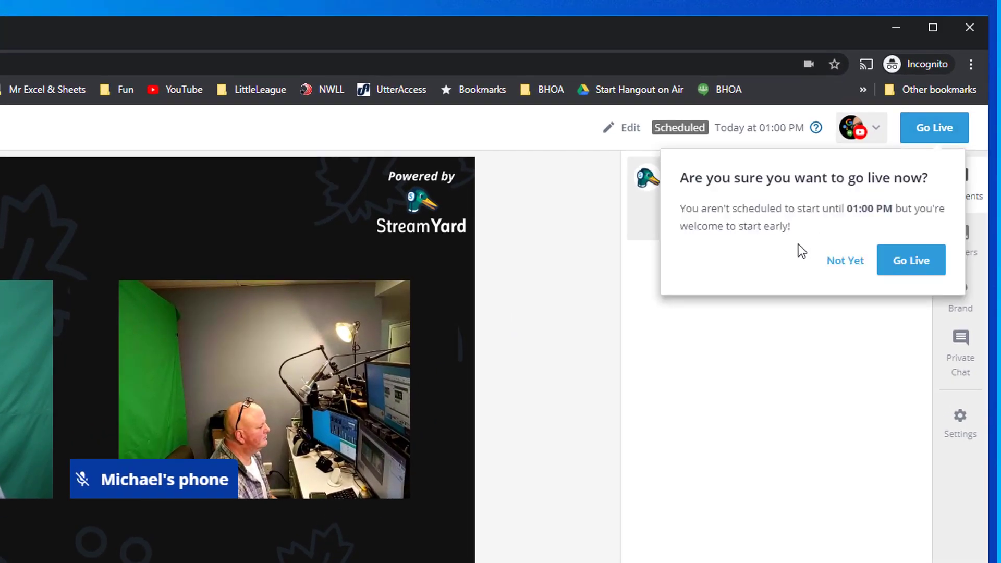
left_click(921, 268)
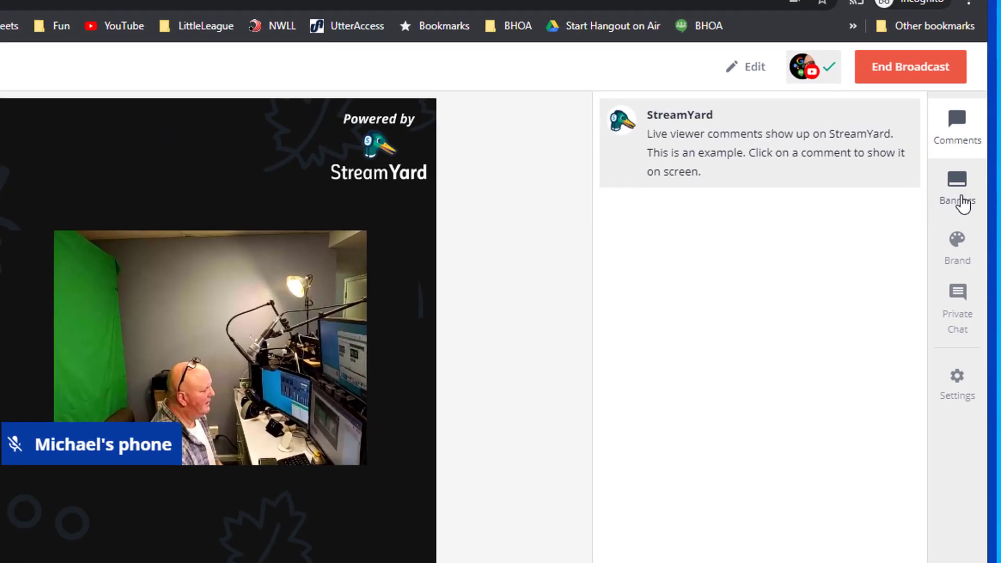
Try to upload a custom overlay in the brand settings
left_click(957, 244)
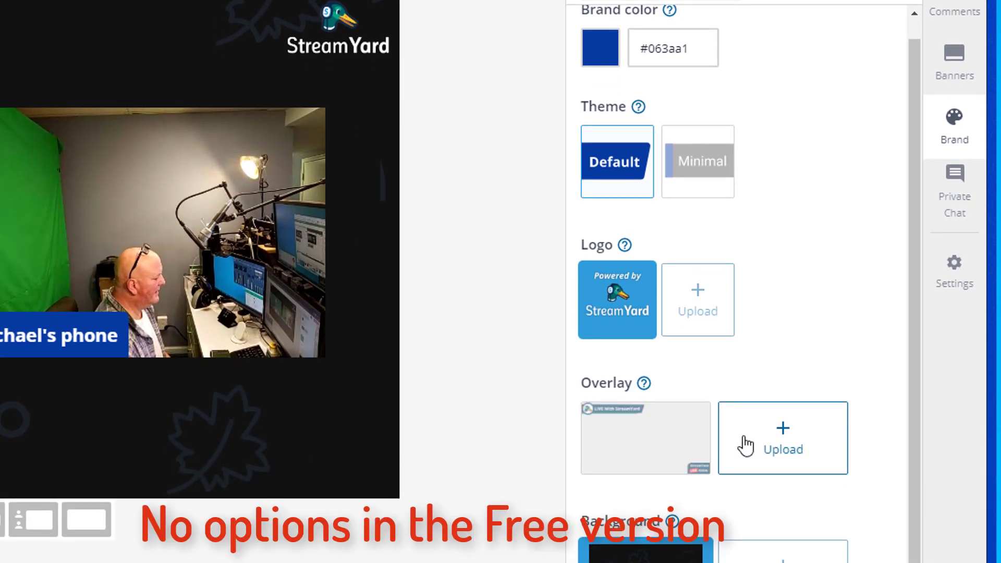
left_click(783, 435)
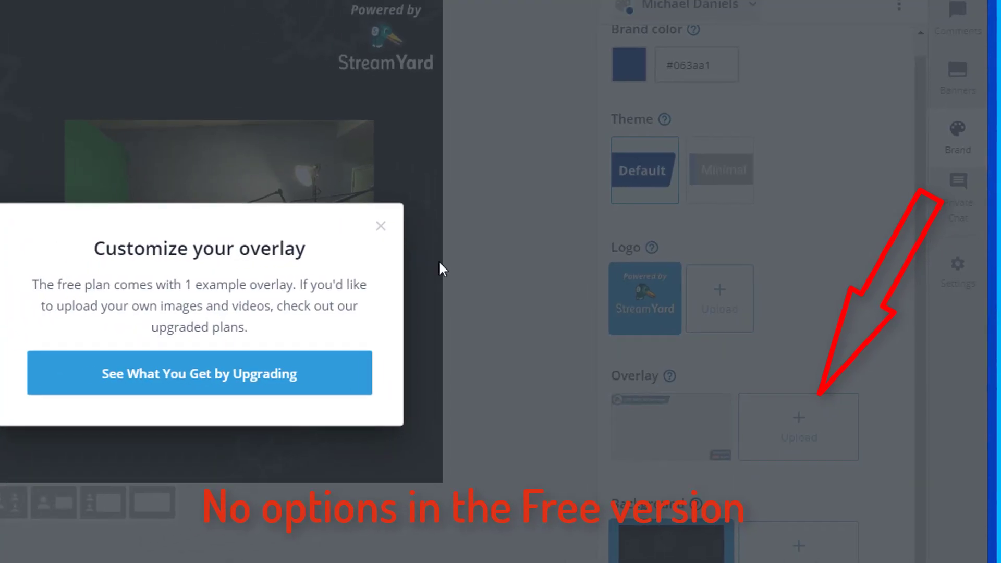
left_click(404, 229)
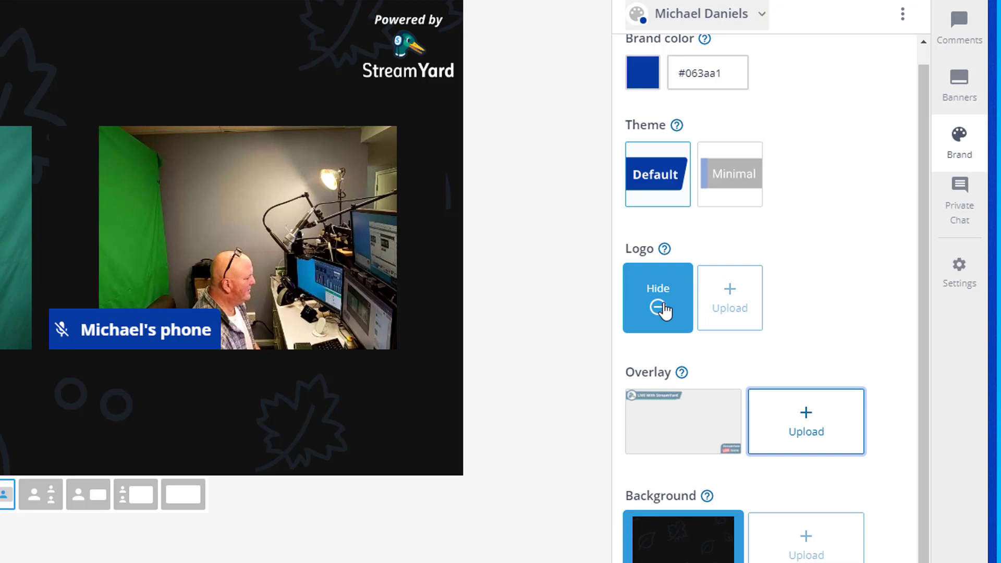
Try to upload a custom logo and to hide the StreamYard logo from the broadcast
left_click(733, 300)
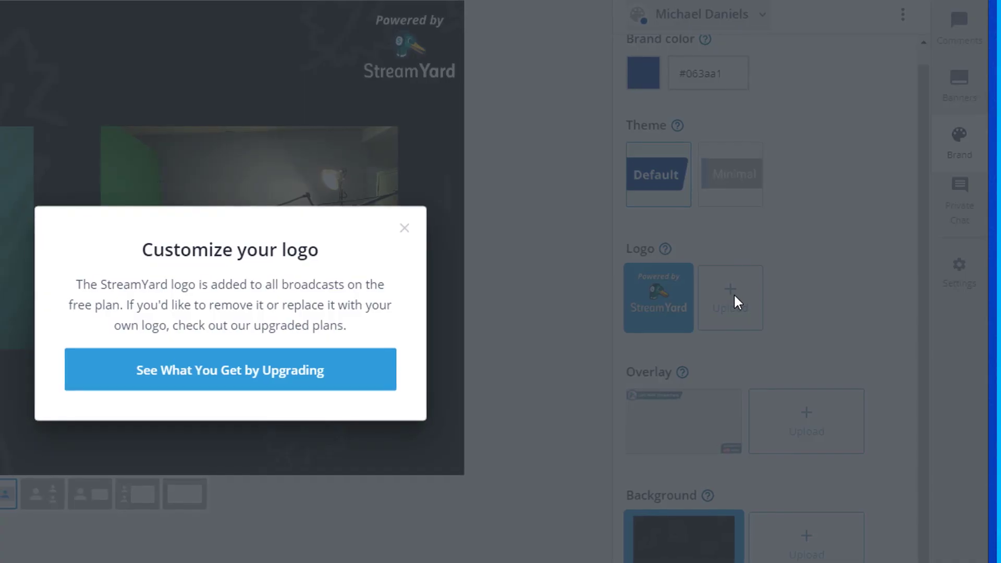
left_click(406, 229)
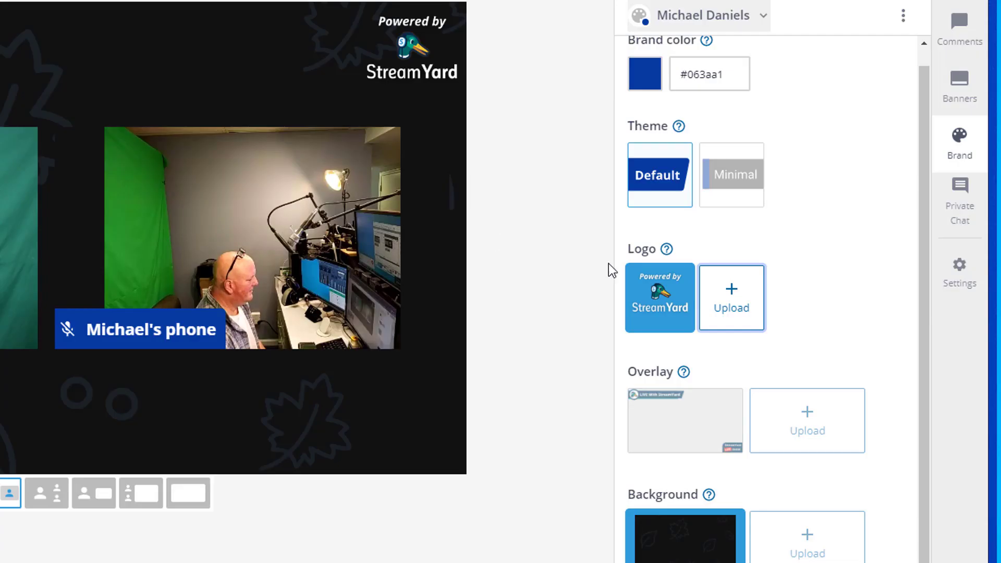
left_click(677, 309)
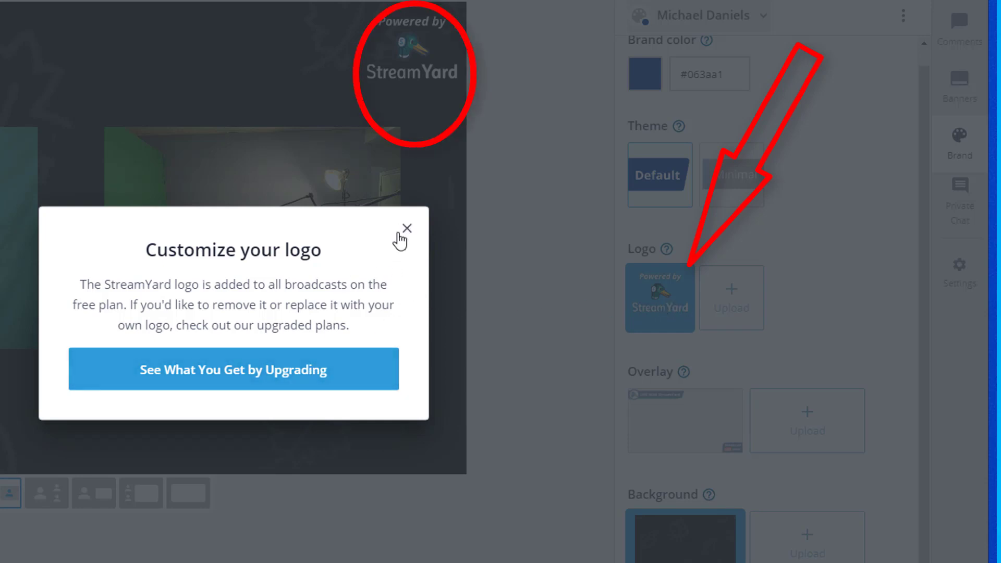
left_click(407, 229)
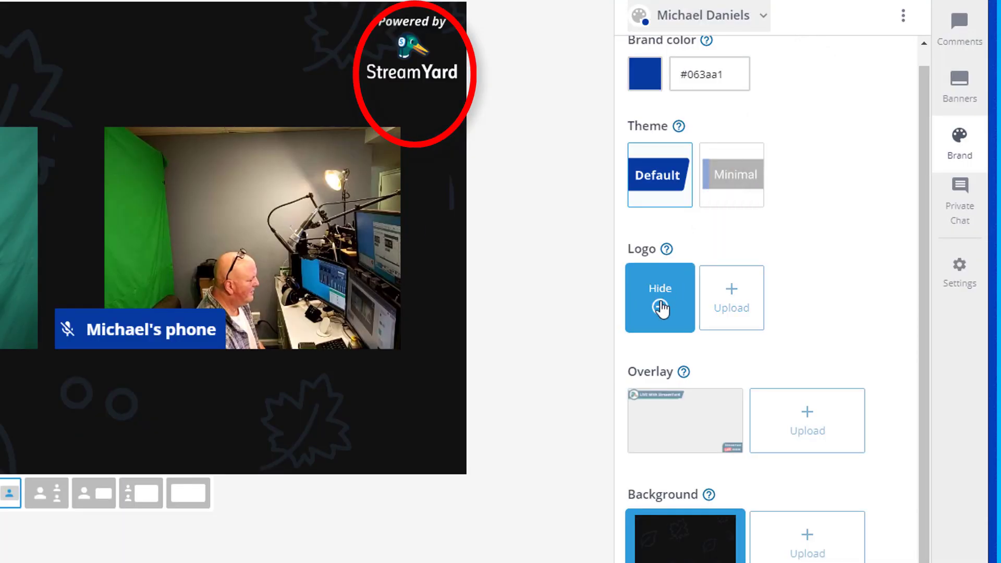
left_click(661, 307)
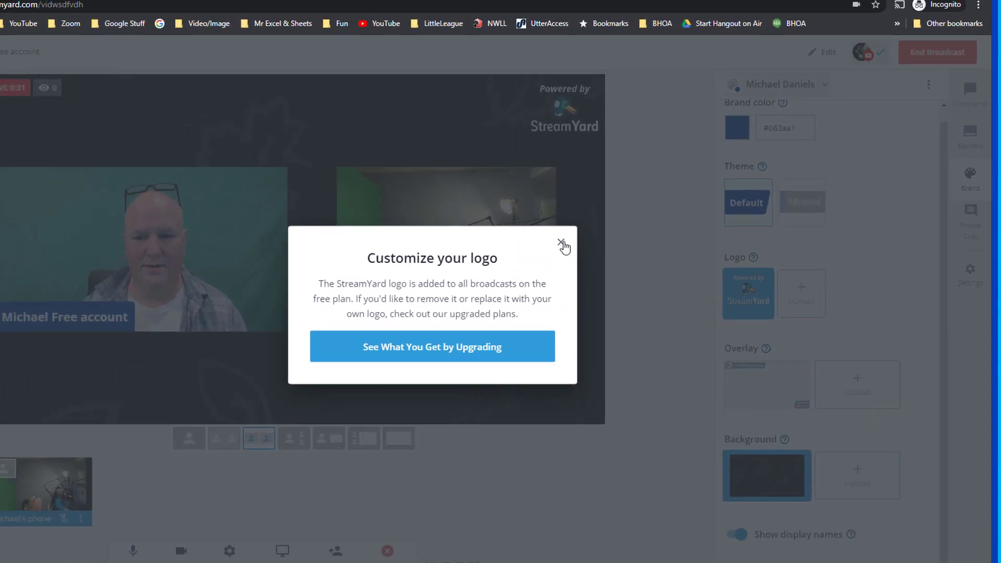
left_click(562, 243)
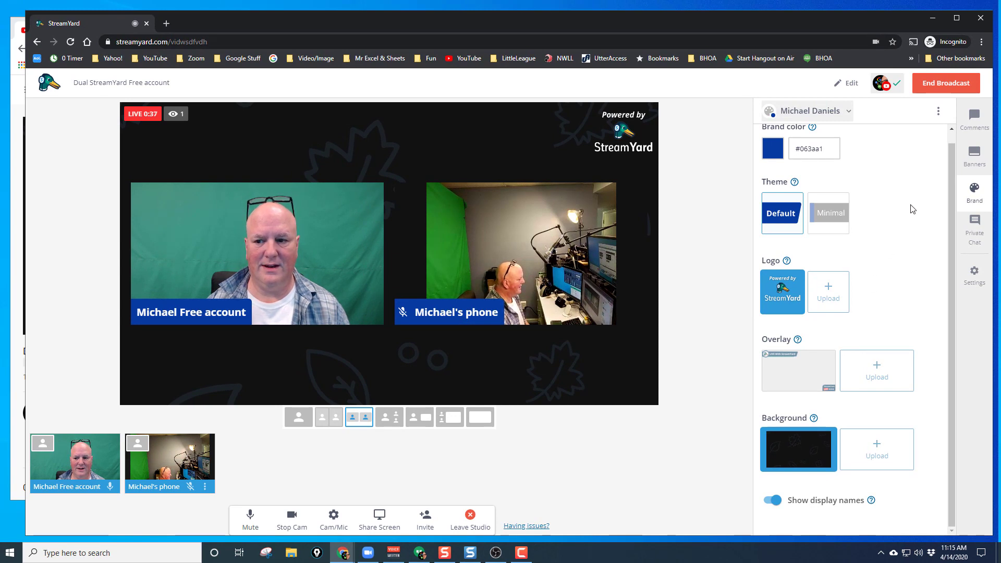
Switch to the YouTube watch page of the broadcast and post "Hello from the free account" in its live chat
left_click(974, 121)
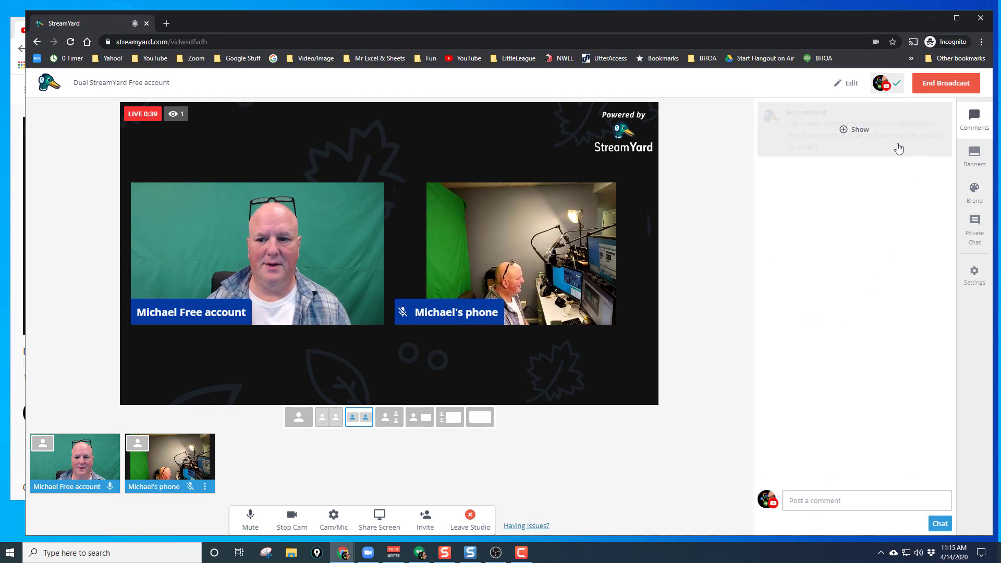
left_click(15, 34)
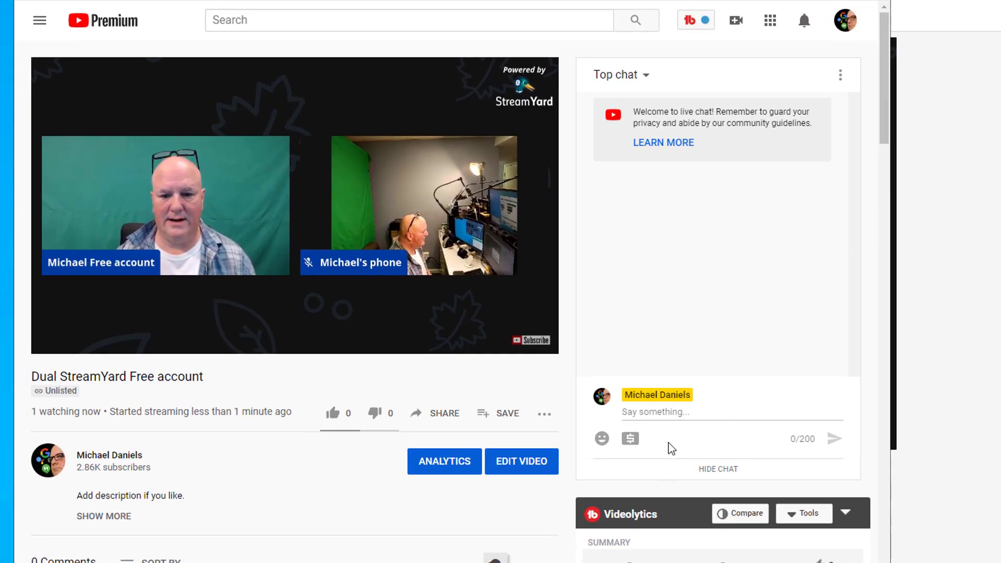
left_click(673, 413)
type("H")
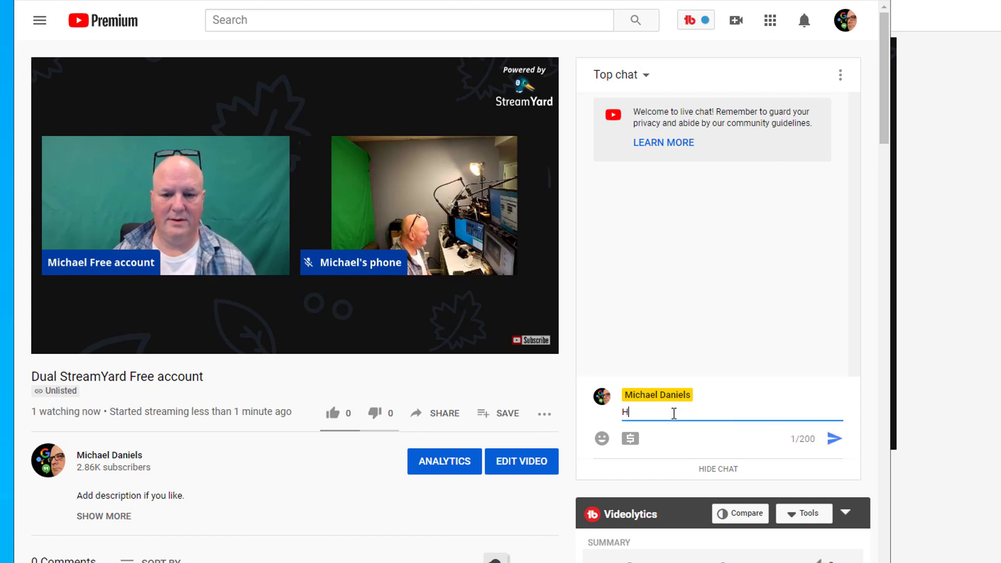
type("ello")
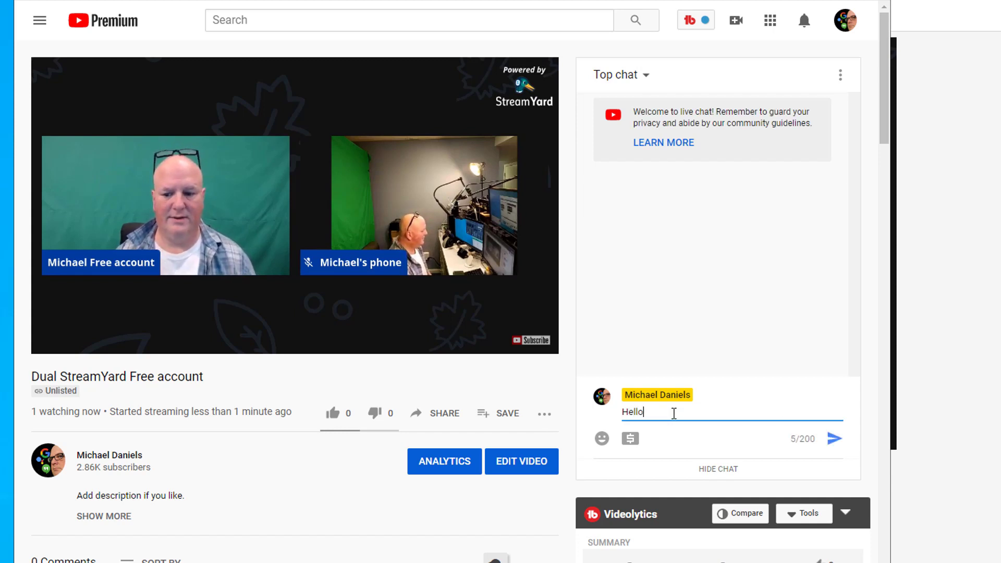
type(" from ")
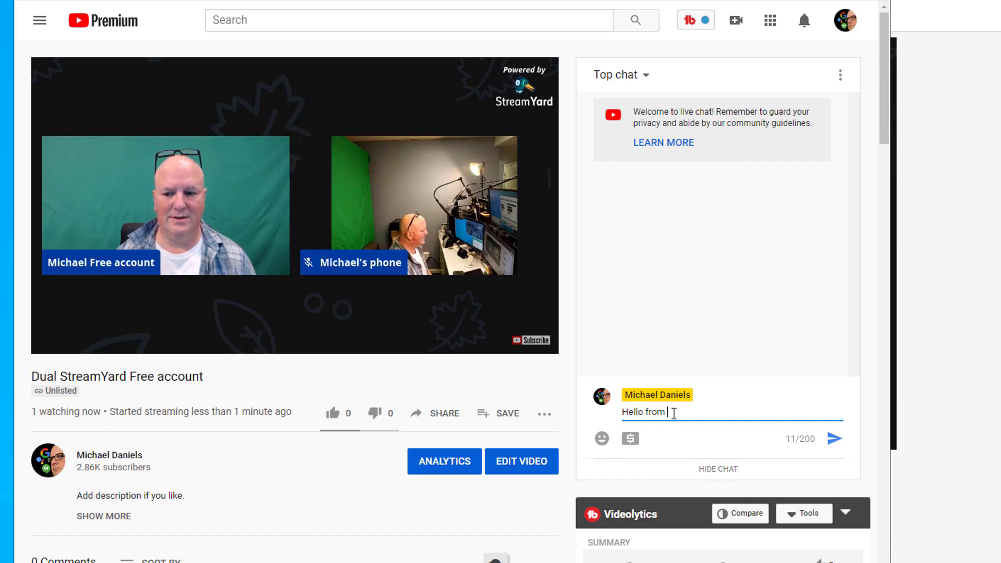
type("the ")
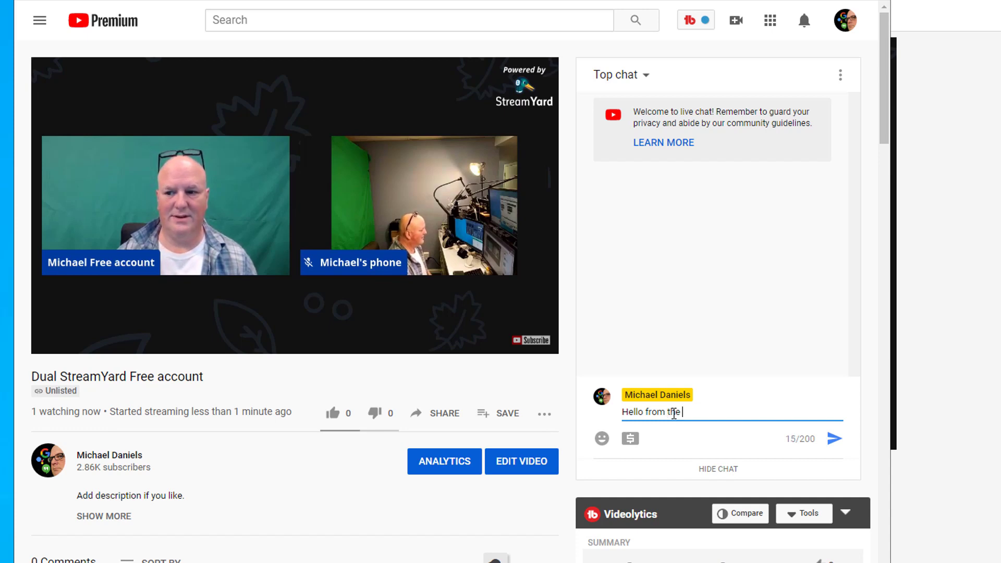
type("free account")
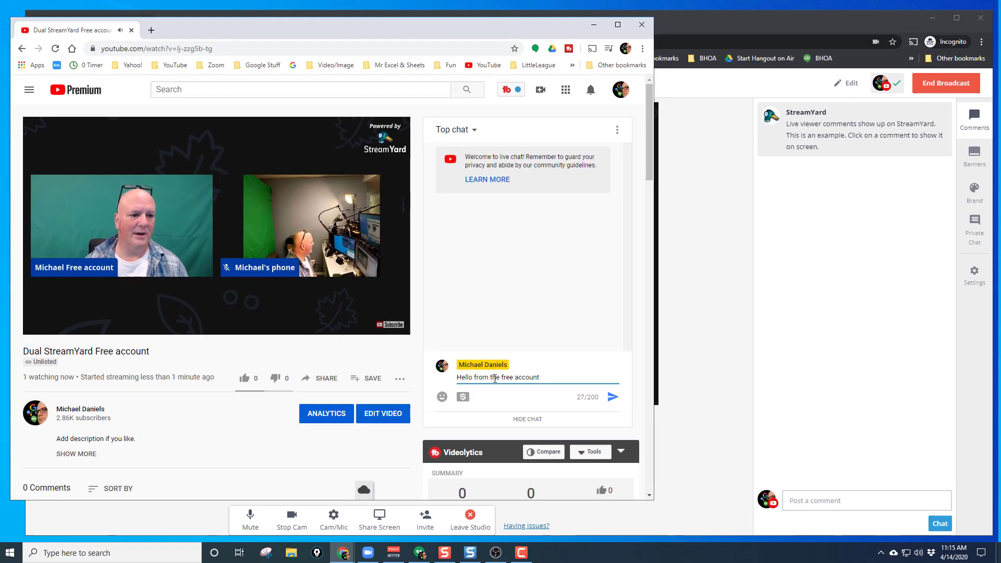
key("Return")
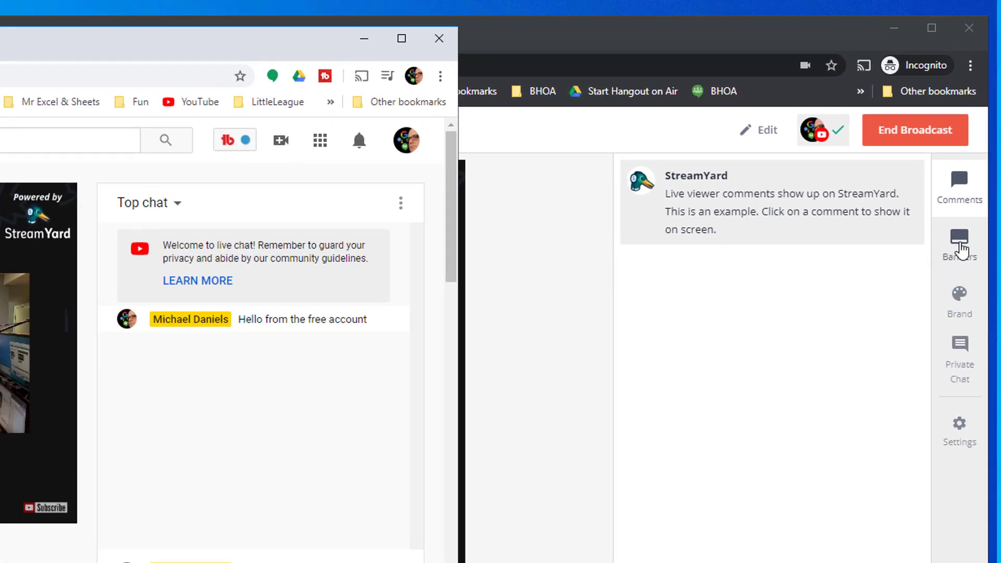
Switch back to StreamYard and show the banner "Having Fun, tell us where we are from" from Sample Folder on the broadcast
left_click(962, 250)
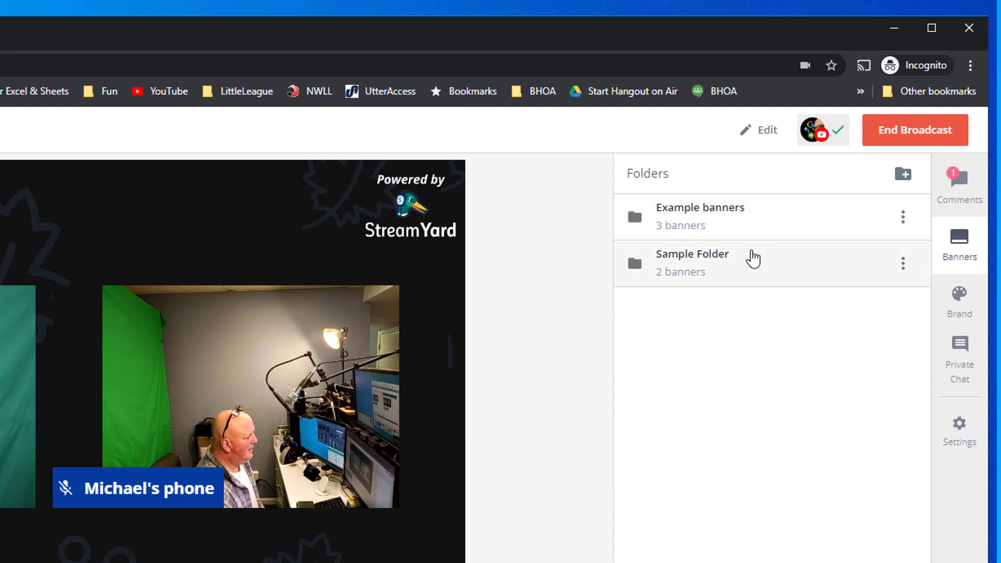
left_click(724, 265)
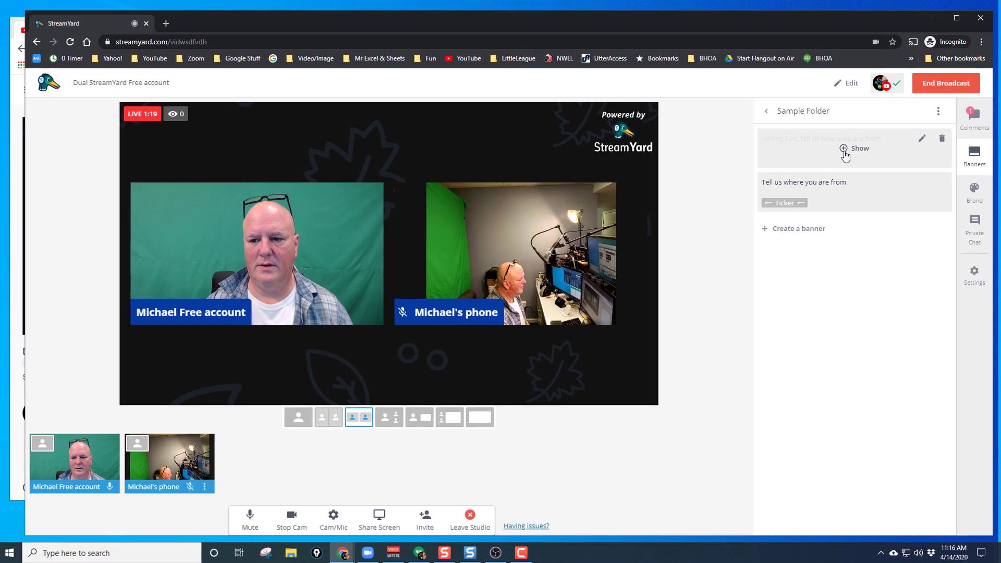
left_click(841, 162)
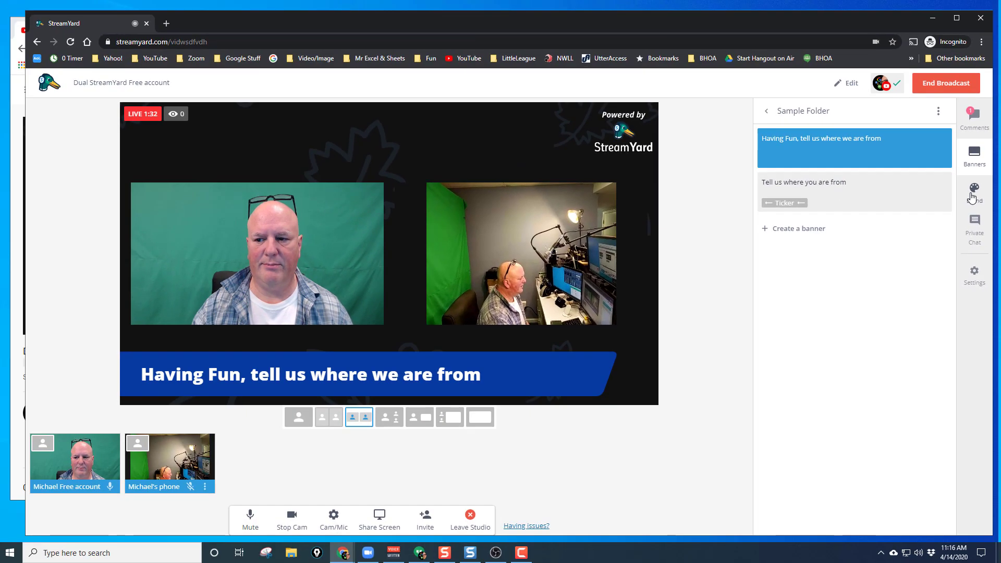
left_click(974, 194)
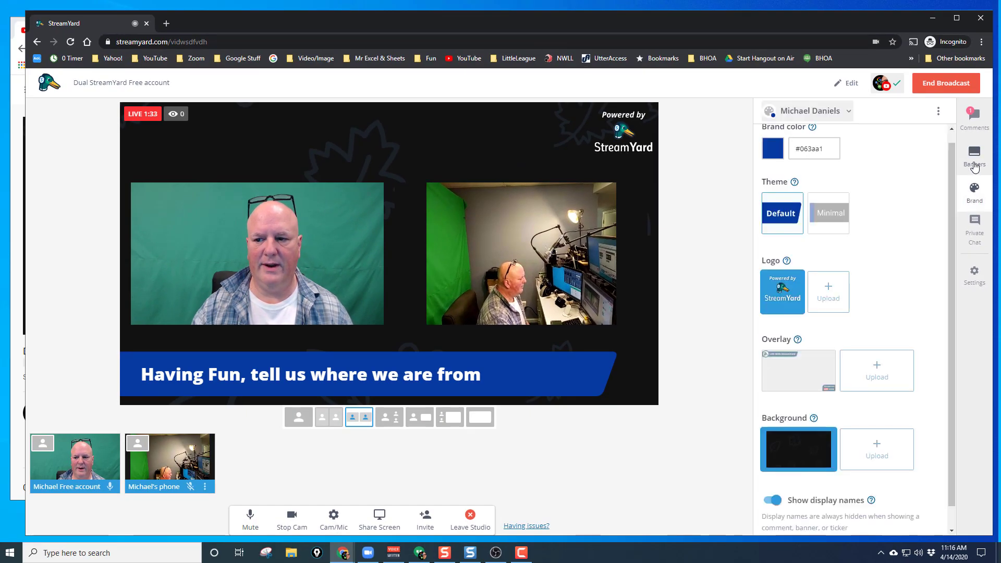
left_click(974, 161)
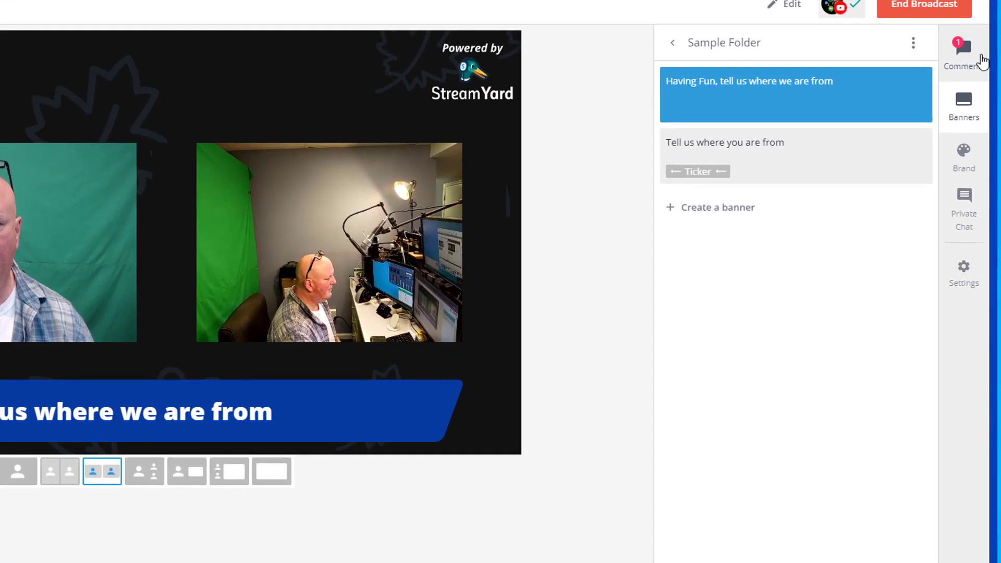
Show the viewer comment "Hello from the free account" on the broadcast twice, hiding it each time
left_click(968, 59)
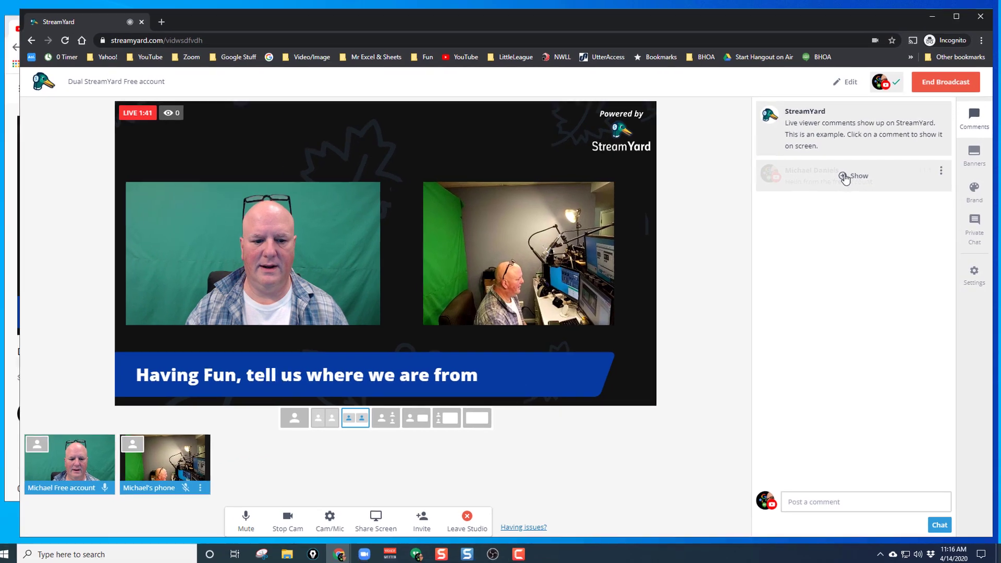
left_click(844, 178)
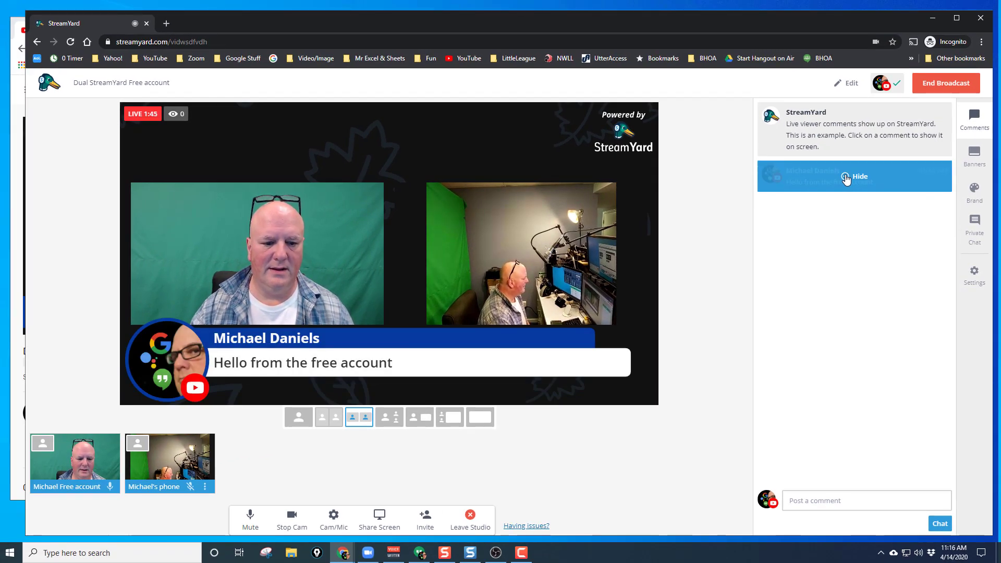
left_click(845, 177)
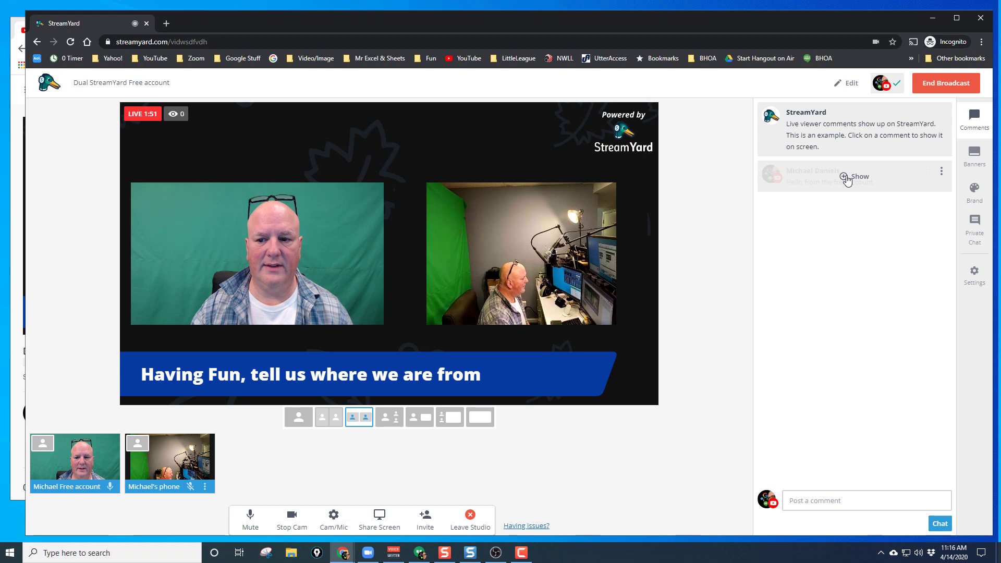
left_click(847, 179)
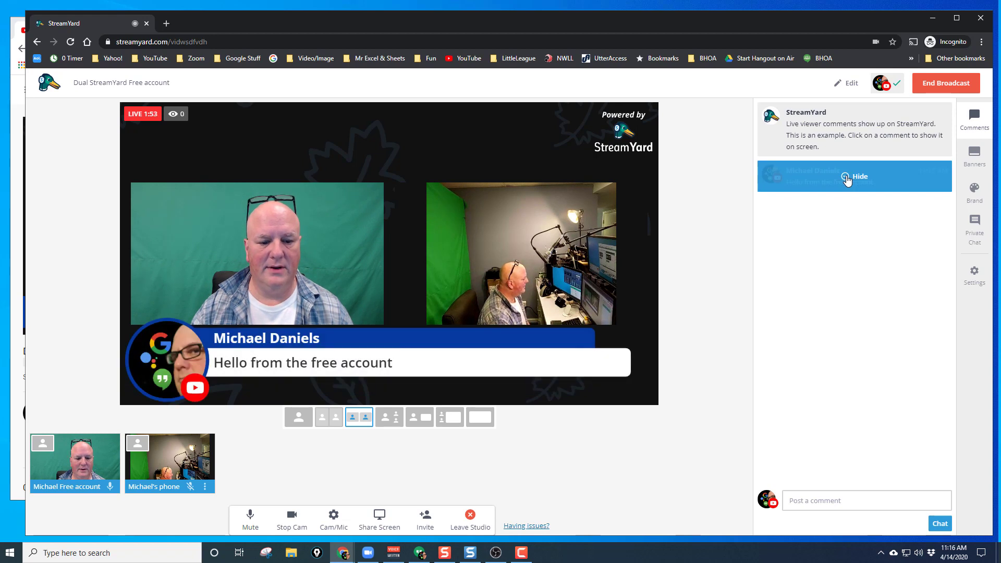
left_click(847, 179)
Hide the banner "Having Fun, tell us where we are from" from the broadcast
left_click(965, 159)
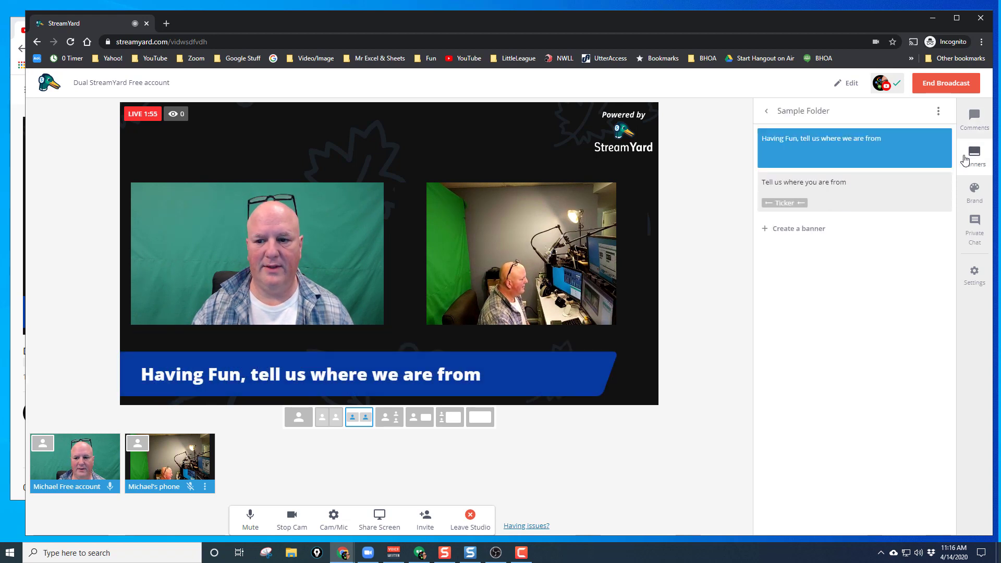
mouse_move(854, 194)
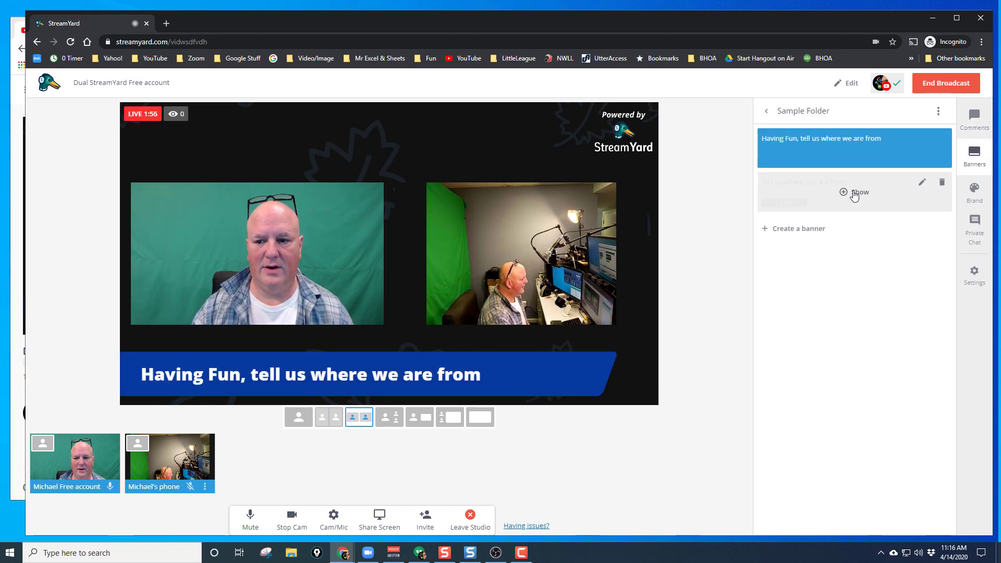
left_click(848, 149)
Show the ticker "Tell us where you are from" together with the "Having Fun, tell us where we are from" banner, and hide both
mouse_move(807, 194)
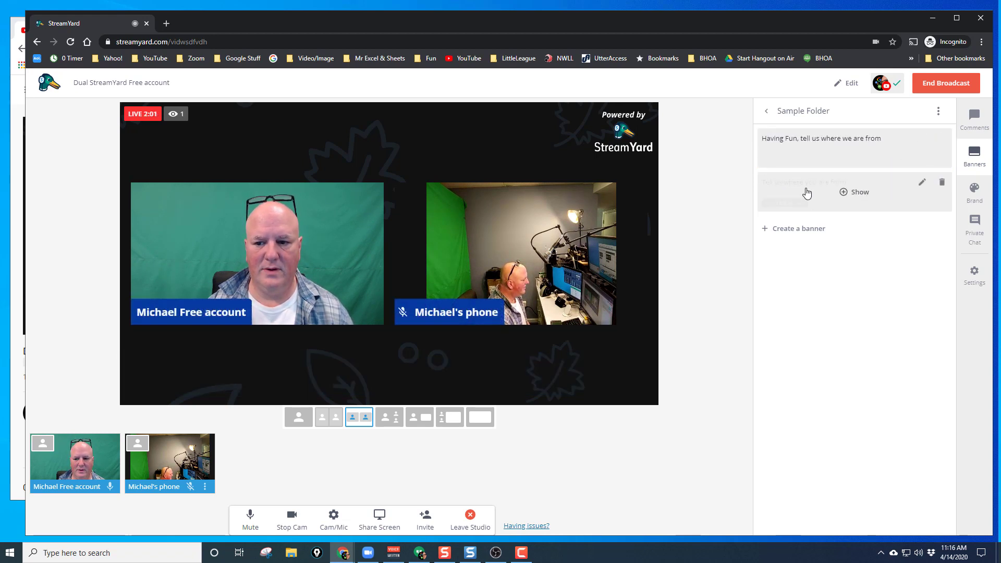
left_click(845, 193)
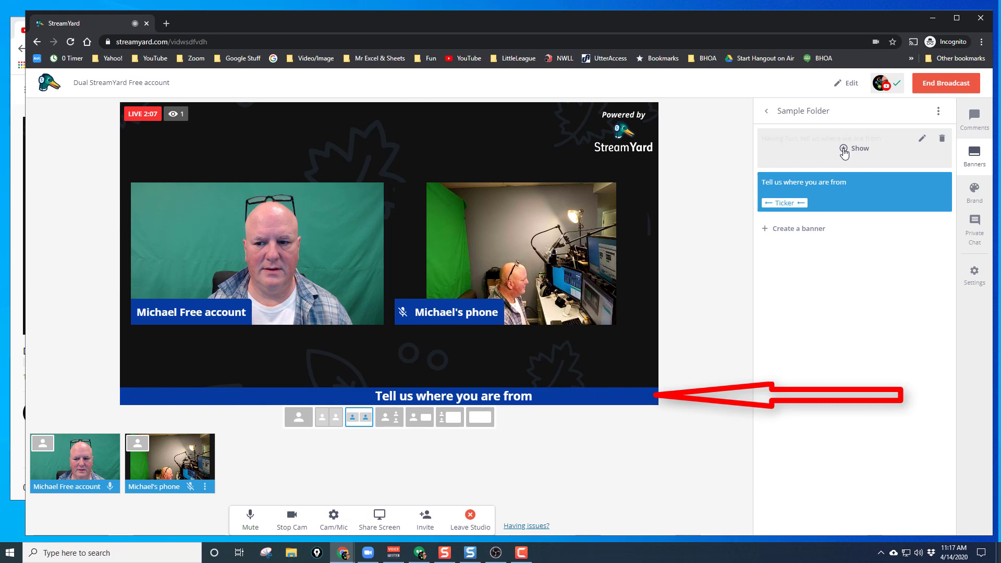
left_click(844, 151)
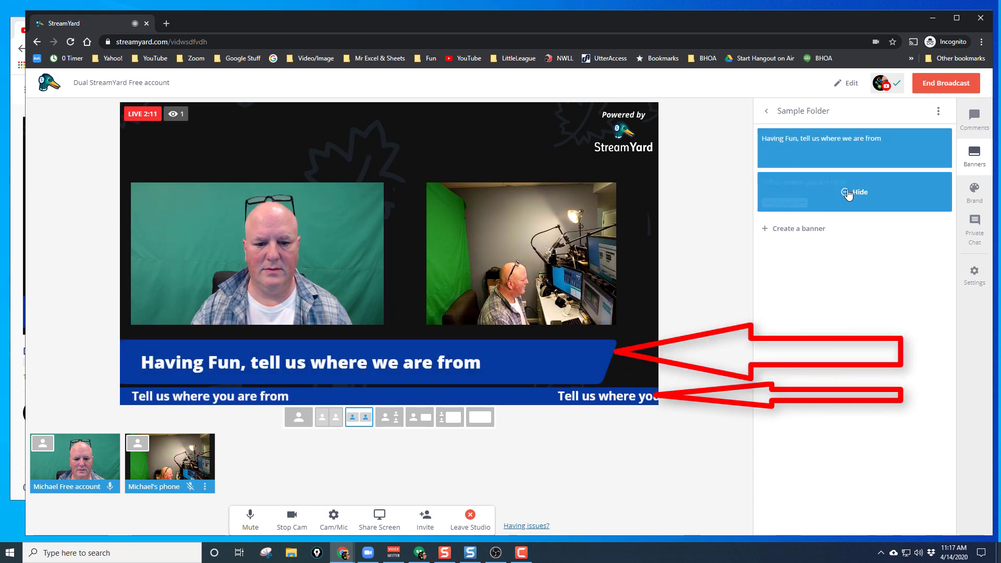
left_click(850, 193)
left_click(858, 149)
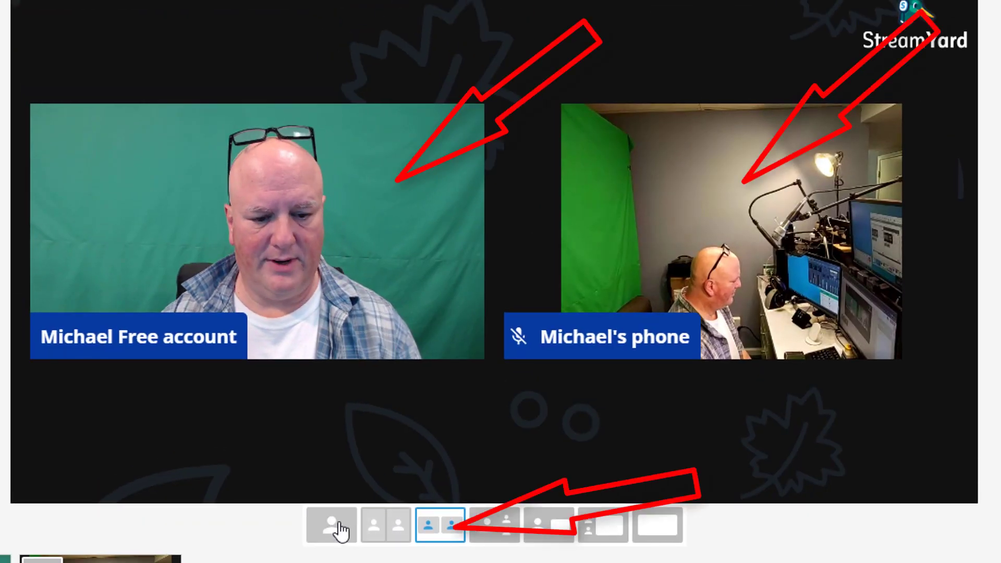
Switch the broadcast to the single-person layout
left_click(336, 527)
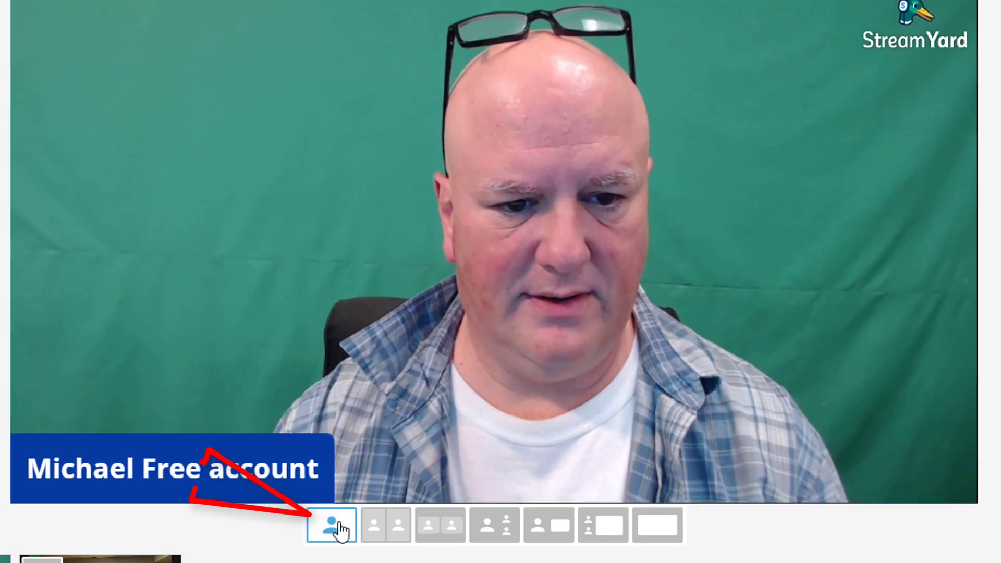
Switch the broadcast to the two-person layout with background, and feature the phone camera, the main camera and the phone camera again in solo layout
left_click(439, 526)
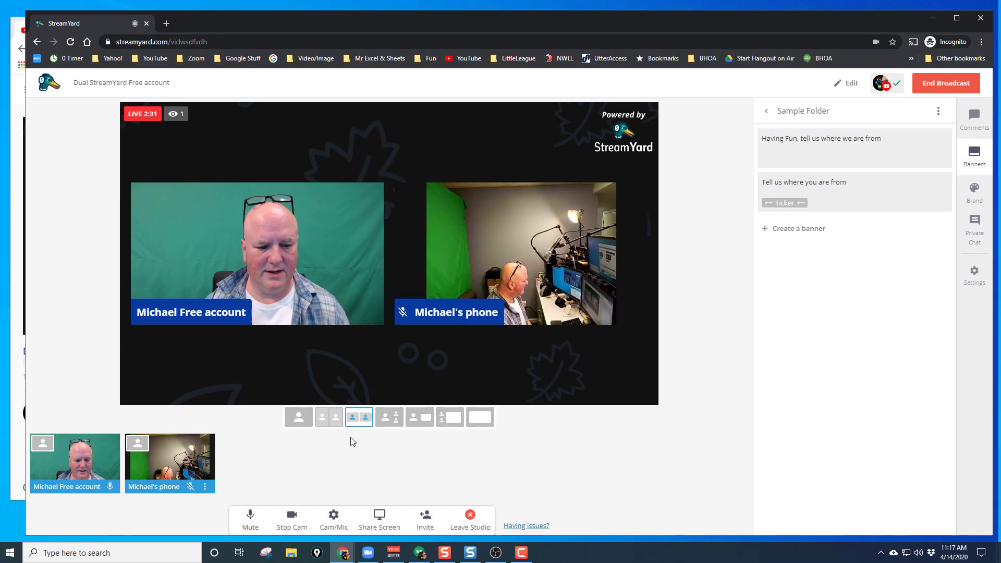
mouse_move(137, 445)
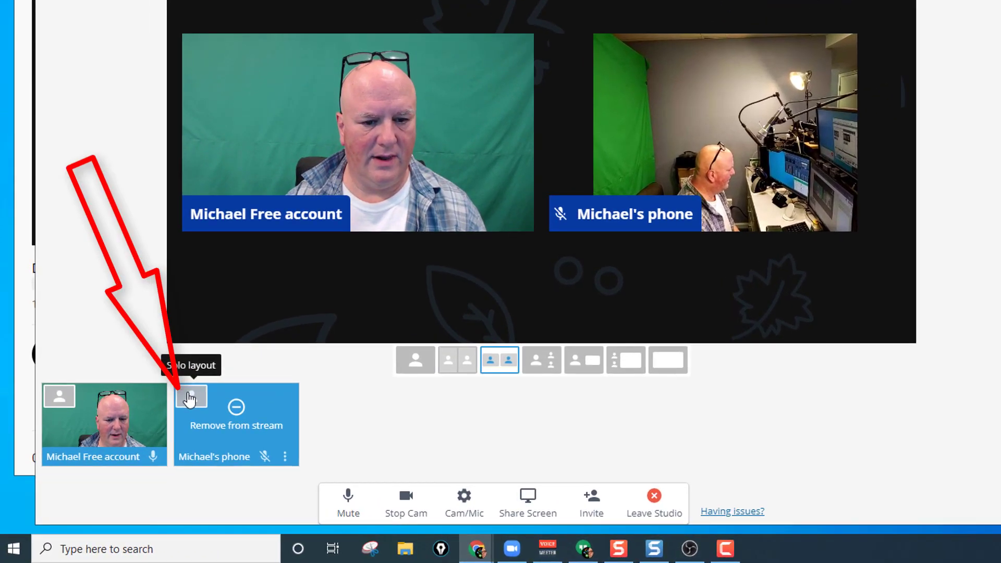
left_click(190, 398)
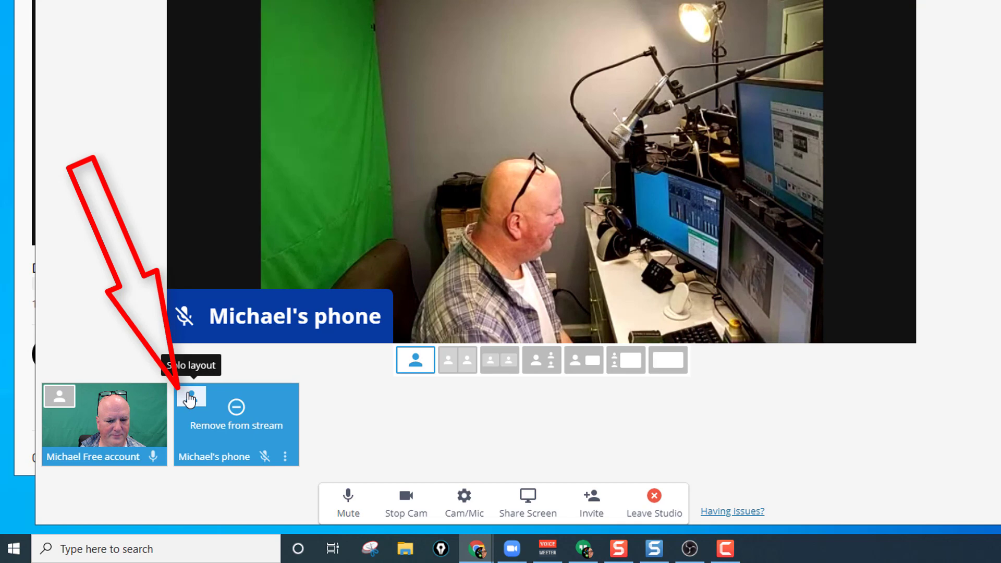
left_click(59, 397)
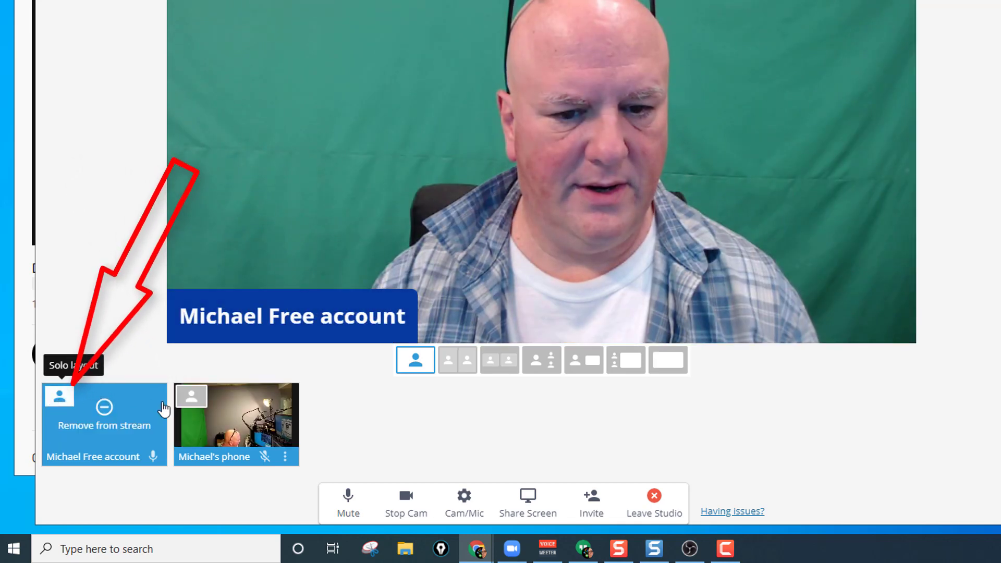
left_click(191, 398)
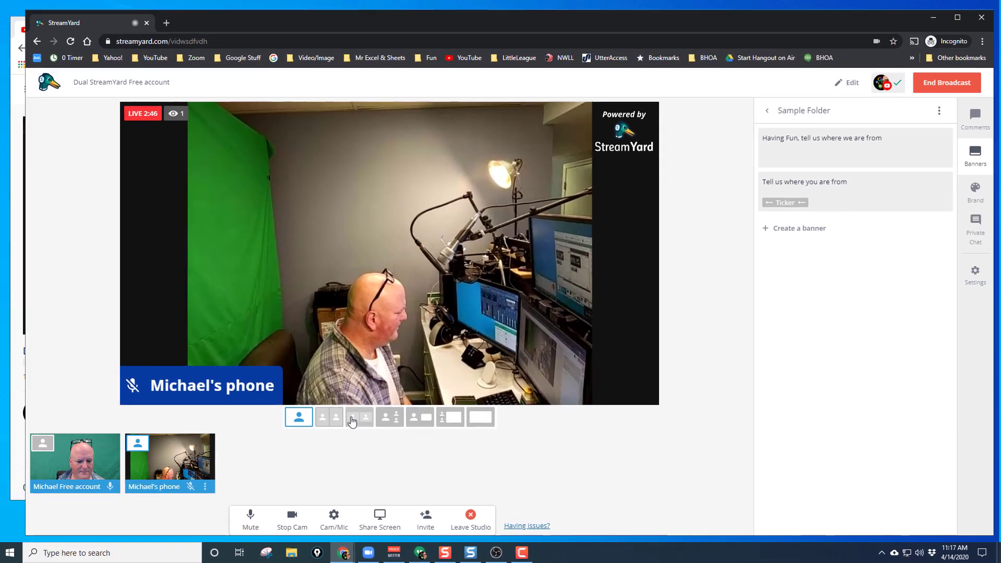
Cycle the broadcast from the cropped side-by-side layout through the large-speaker and screen-sharing layouts, ending on the two-person layout with background
left_click(332, 421)
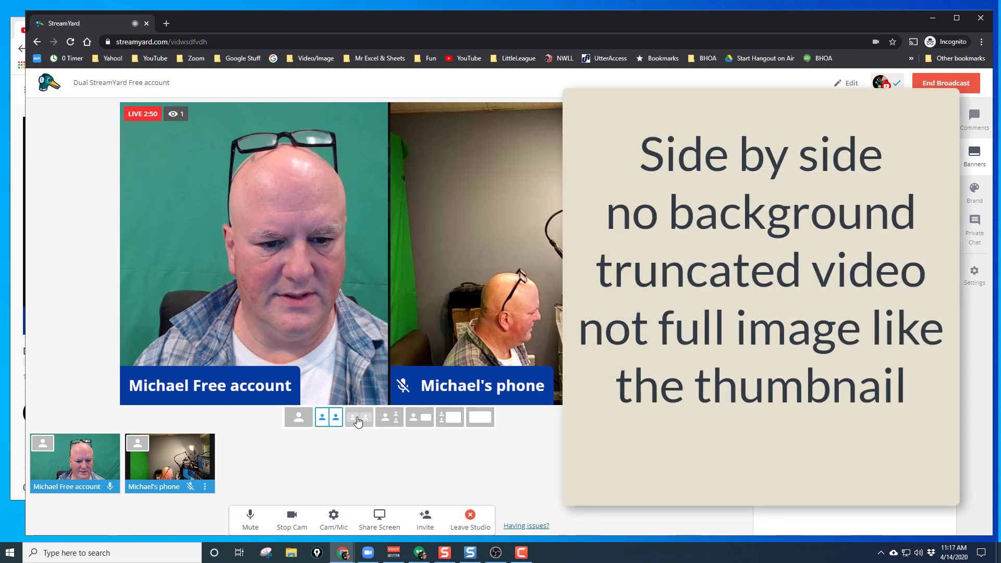
left_click(358, 421)
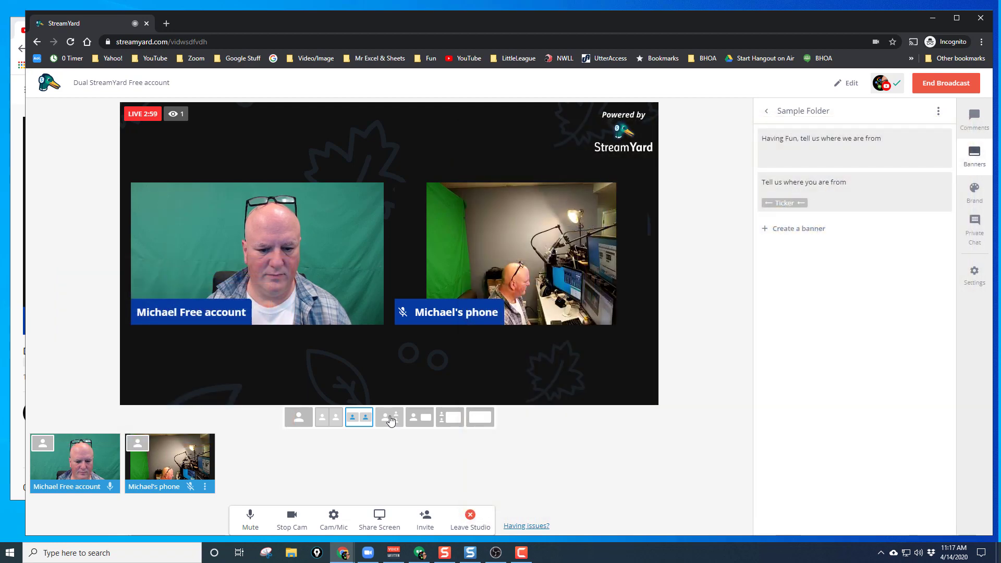
left_click(390, 418)
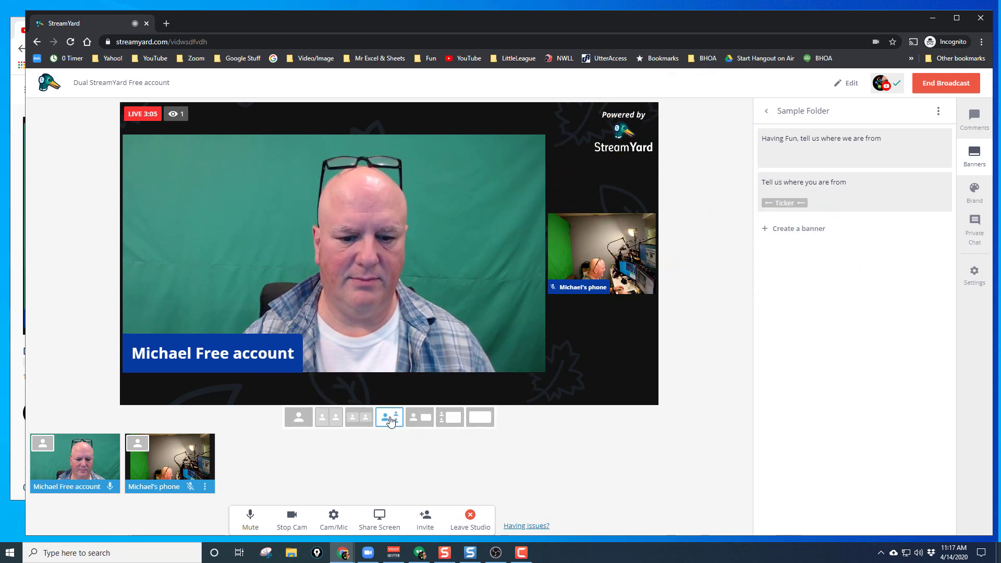
left_click(419, 425)
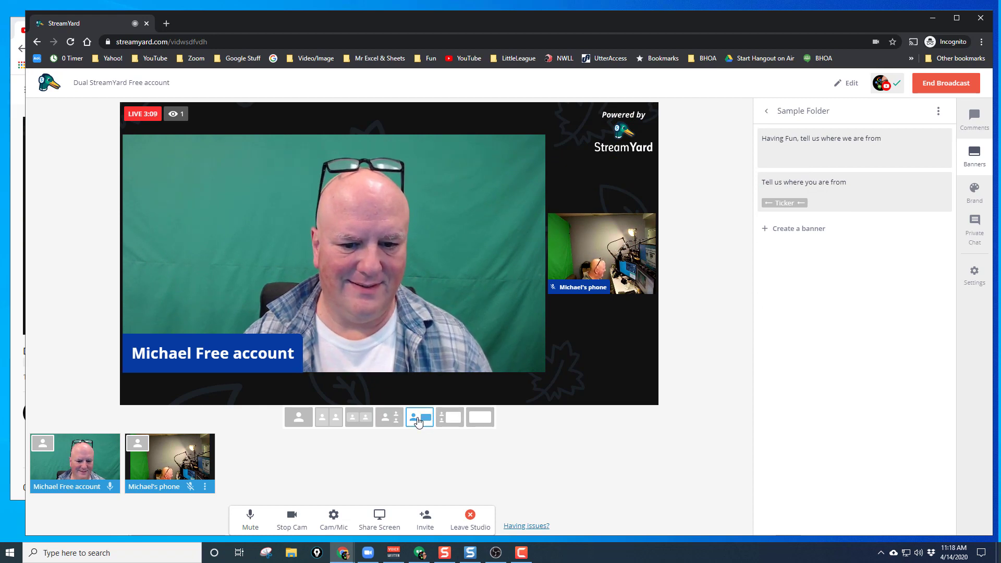
left_click(451, 420)
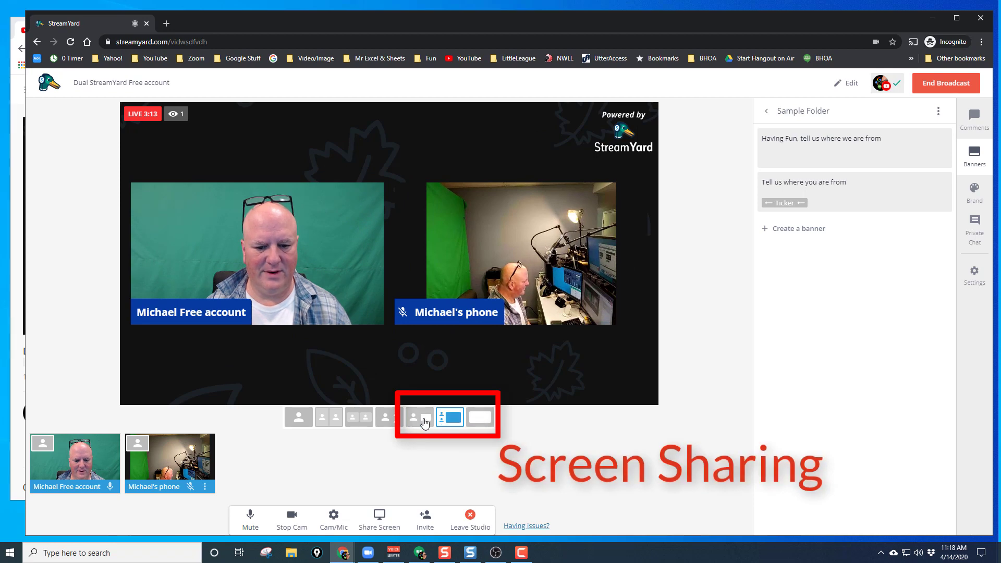
left_click(390, 418)
left_click(365, 420)
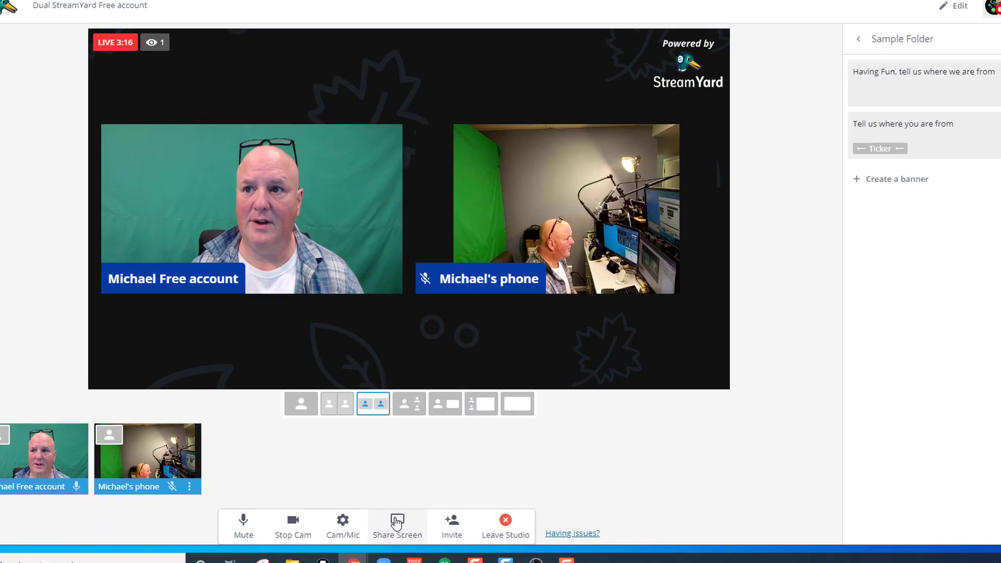
Start screen sharing and review the entire-screen, application-window and Chrome-tab sharing options
left_click(380, 517)
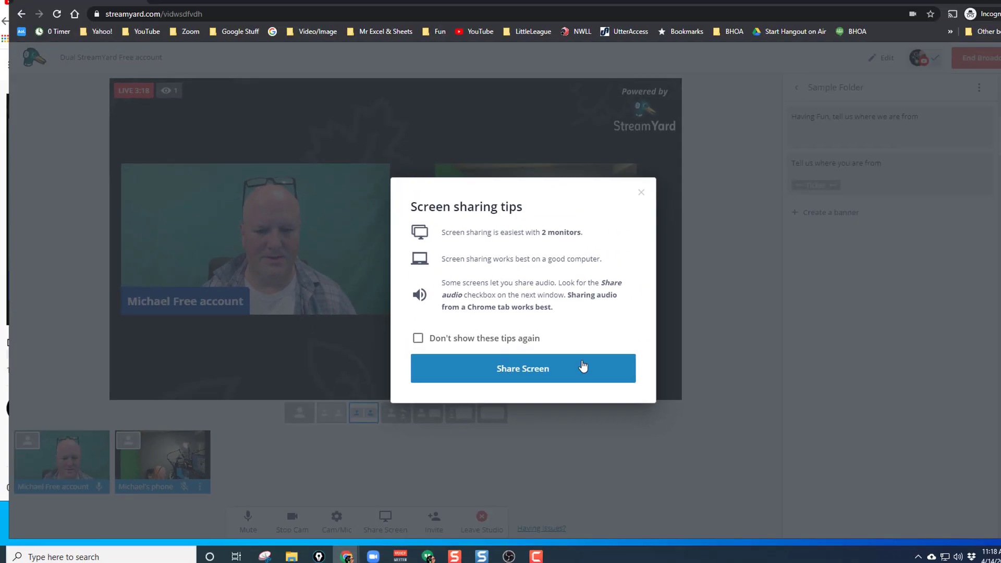
left_click(704, 307)
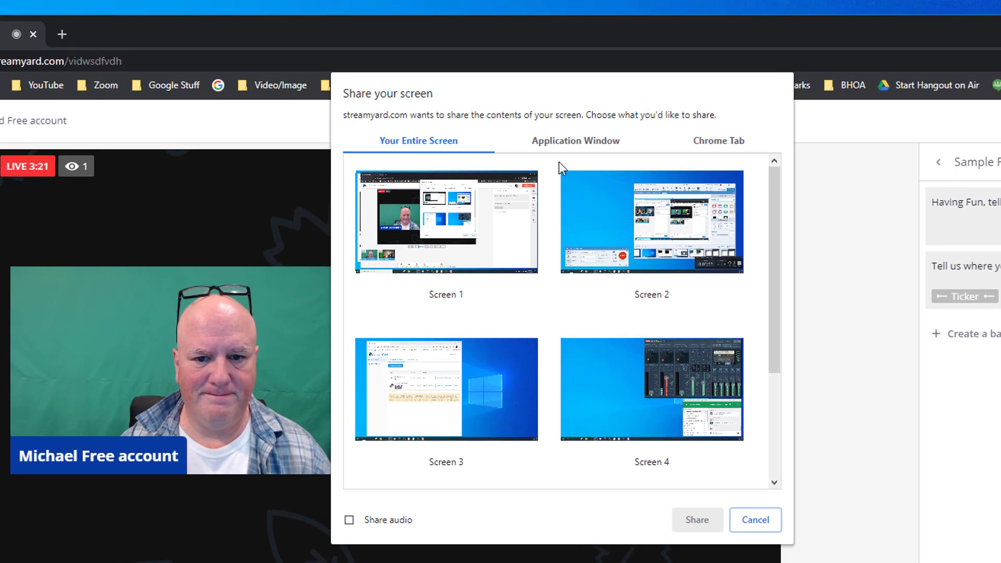
left_click(589, 140)
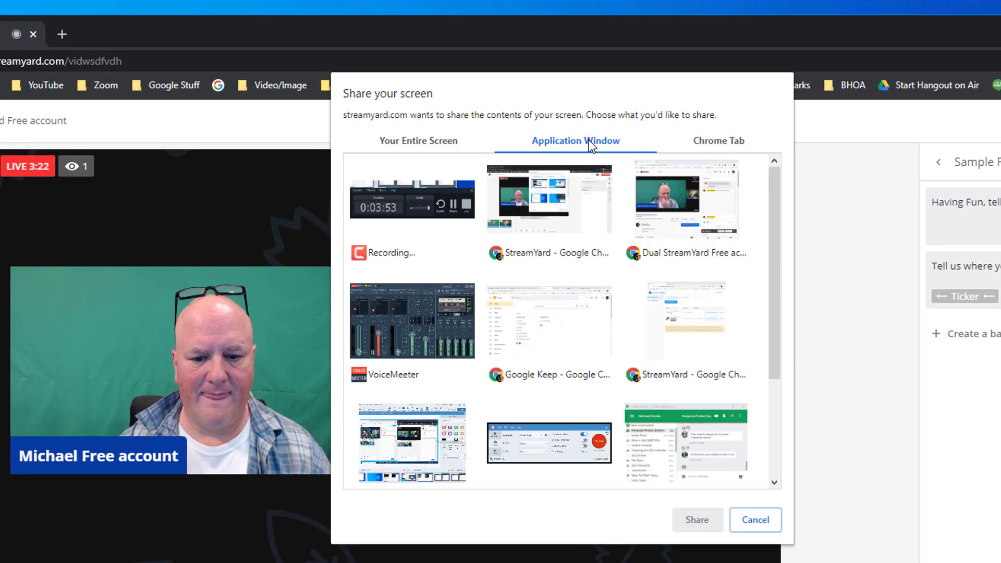
left_click(692, 141)
left_click(440, 147)
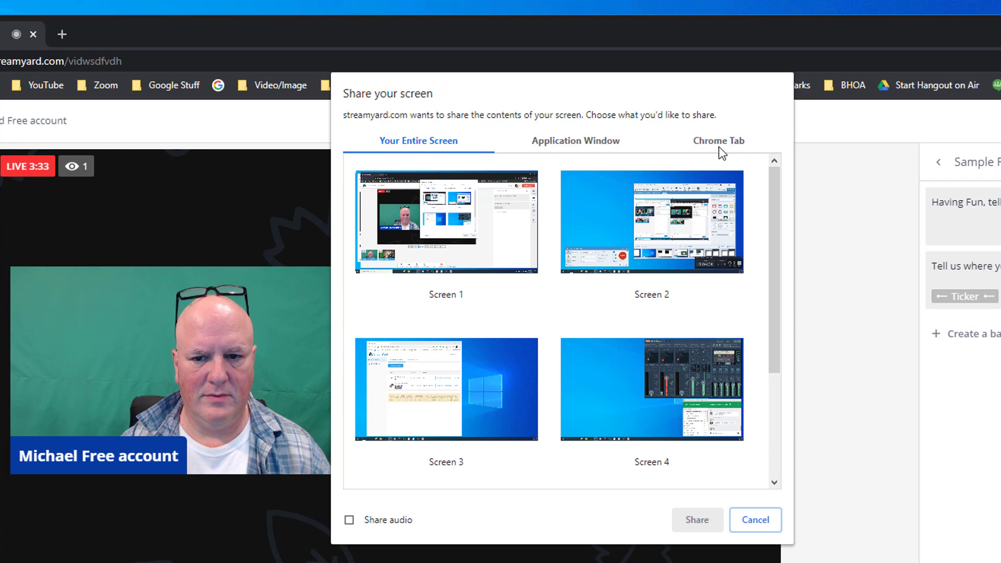
left_click(594, 140)
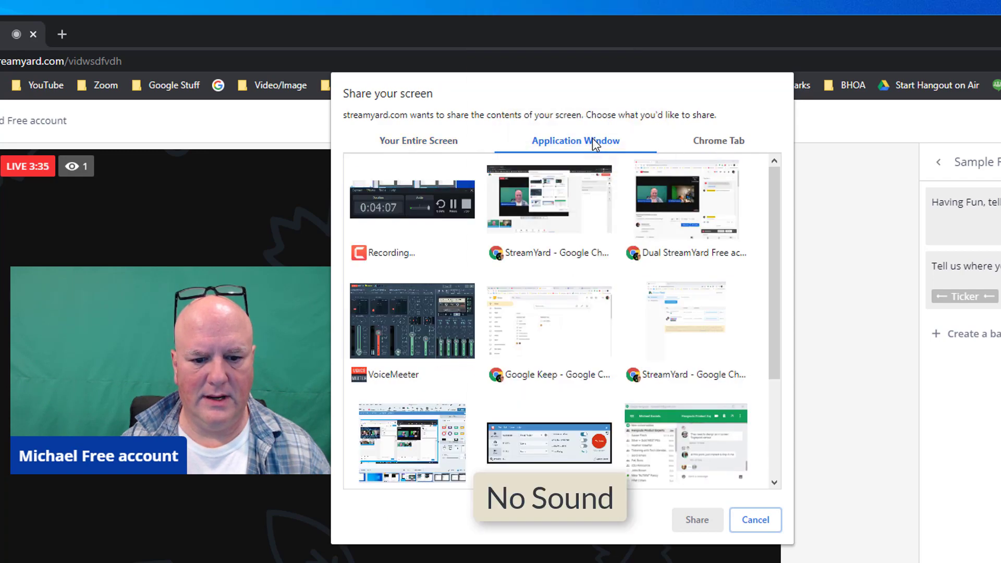
left_click(725, 145)
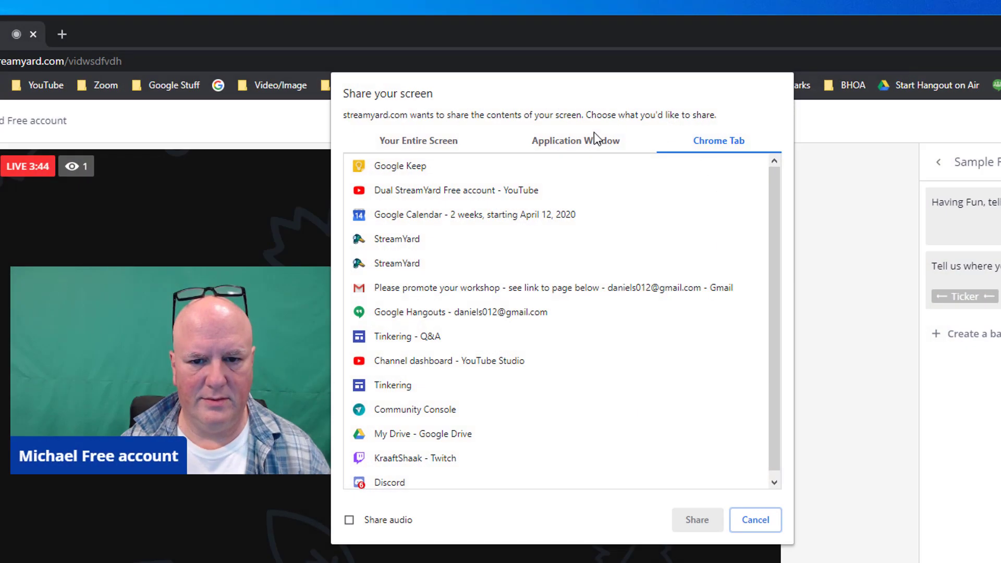
Share the VoiceMeeter application window on the broadcast
left_click(577, 139)
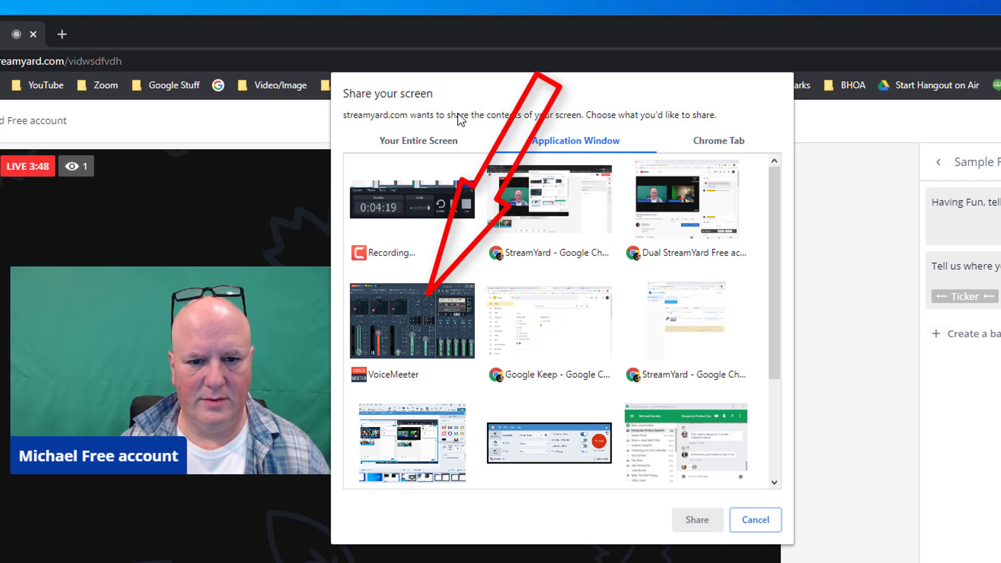
left_click(432, 331)
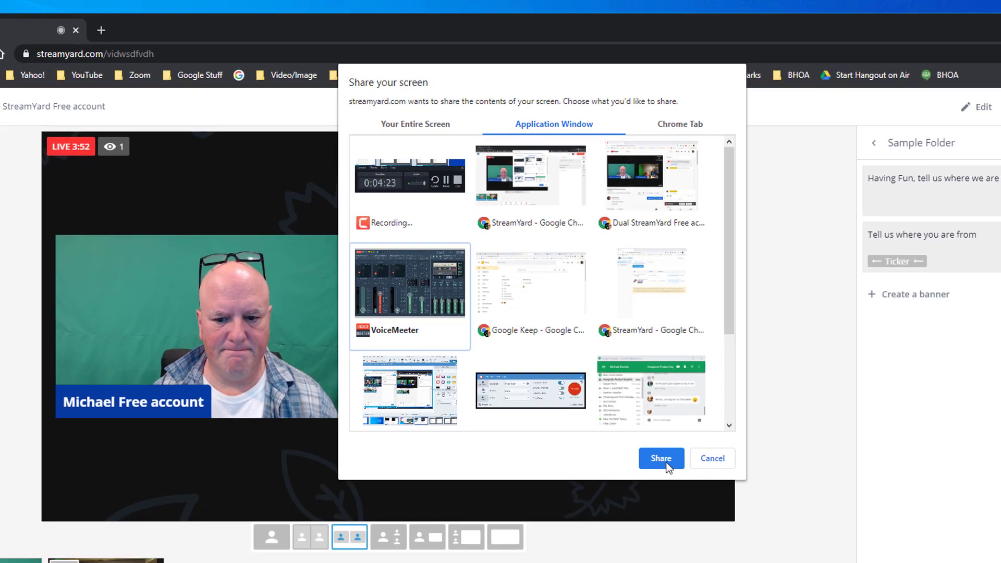
left_click(699, 521)
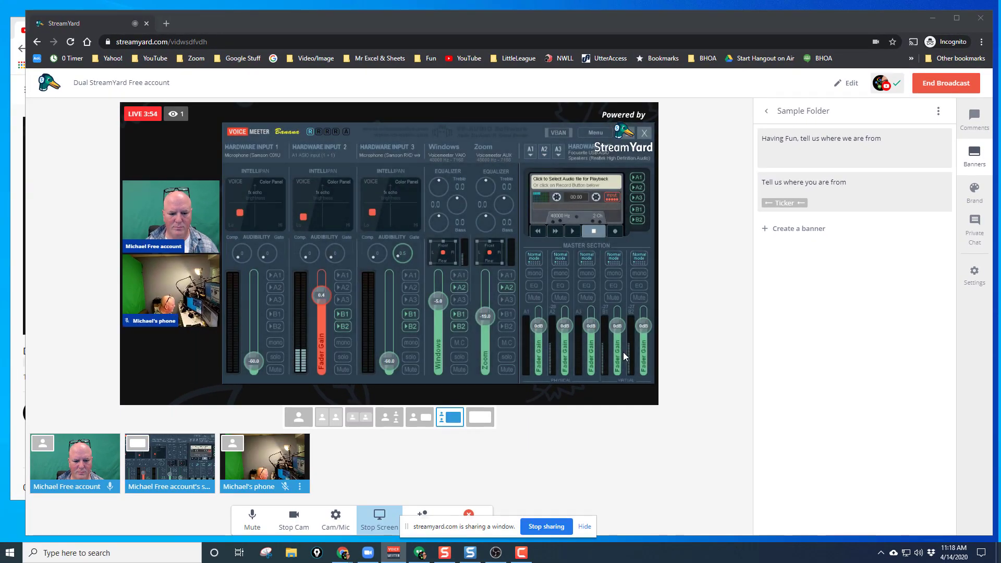
Try the shared window with one person, the phone camera solo and the shared window full screen, ending with both cameras beside the shared window
left_click(420, 417)
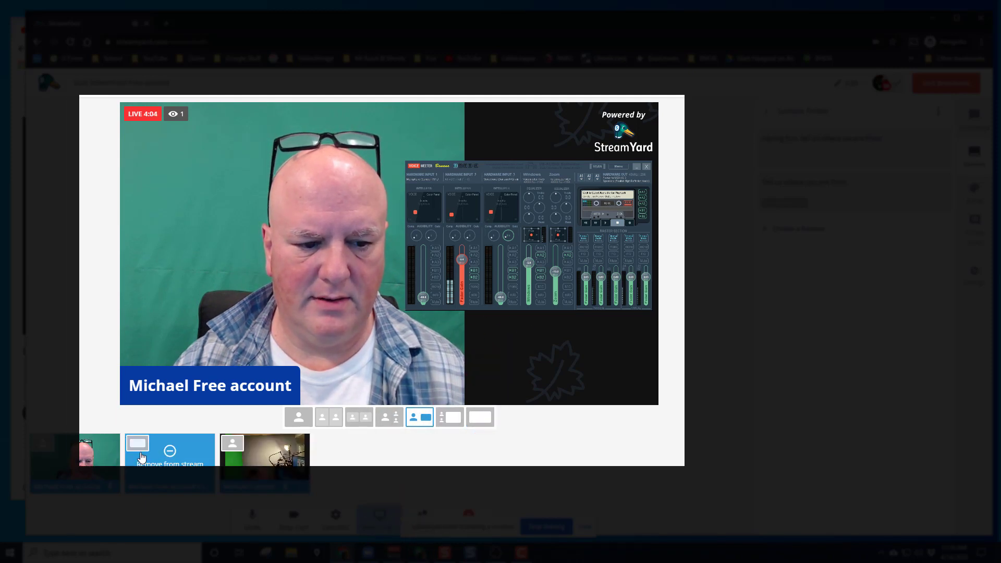
left_click(237, 444)
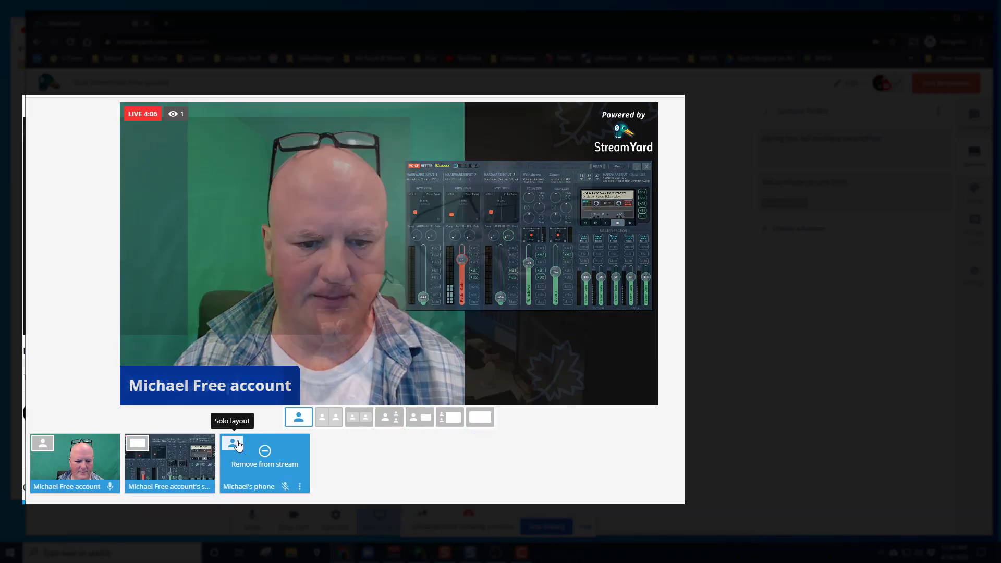
left_click(419, 418)
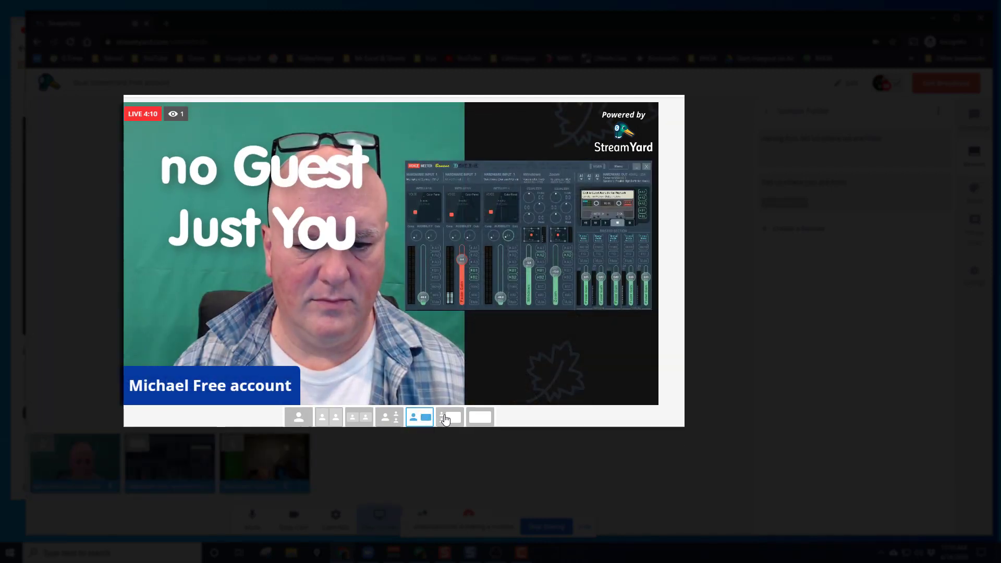
left_click(456, 422)
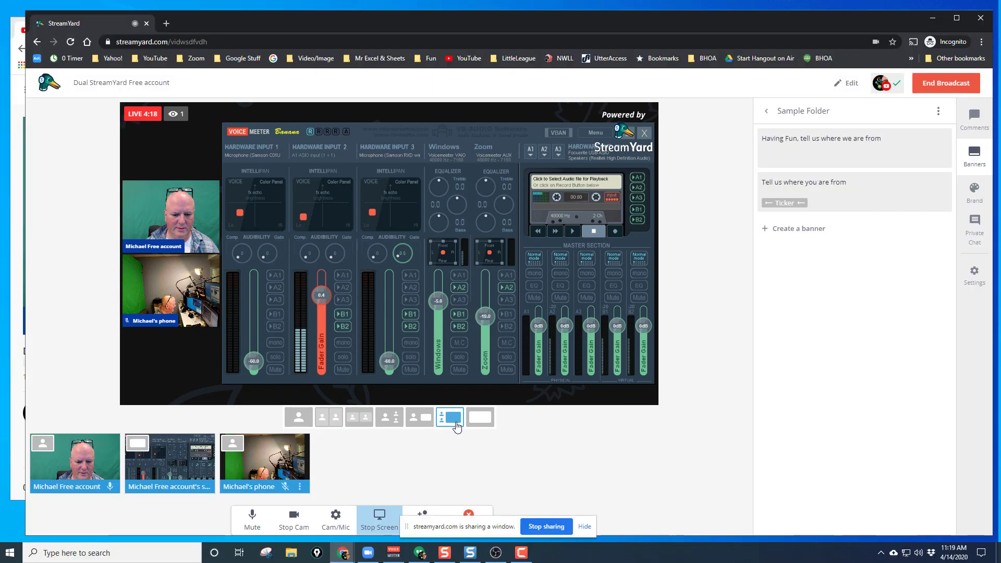
left_click(480, 417)
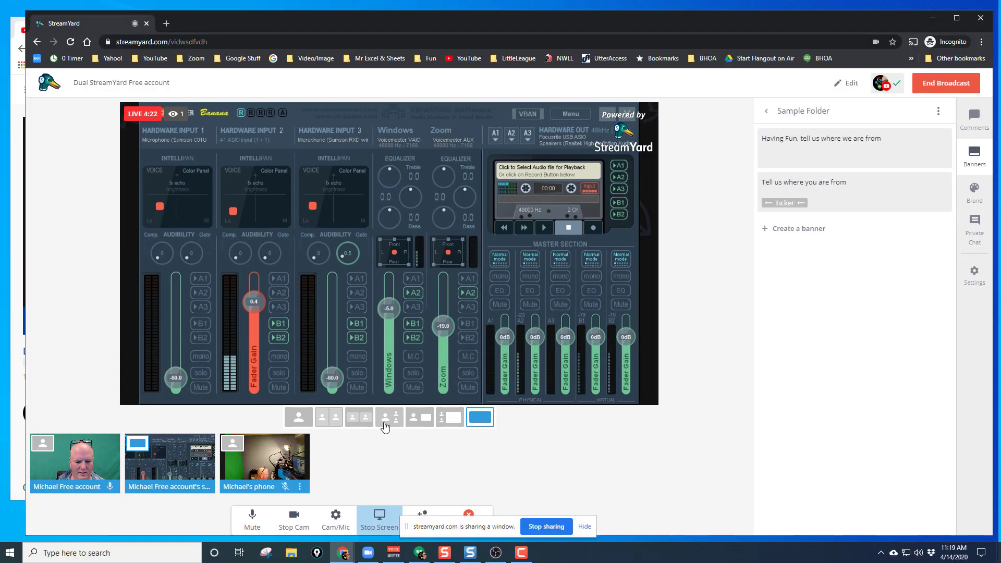
left_click(449, 417)
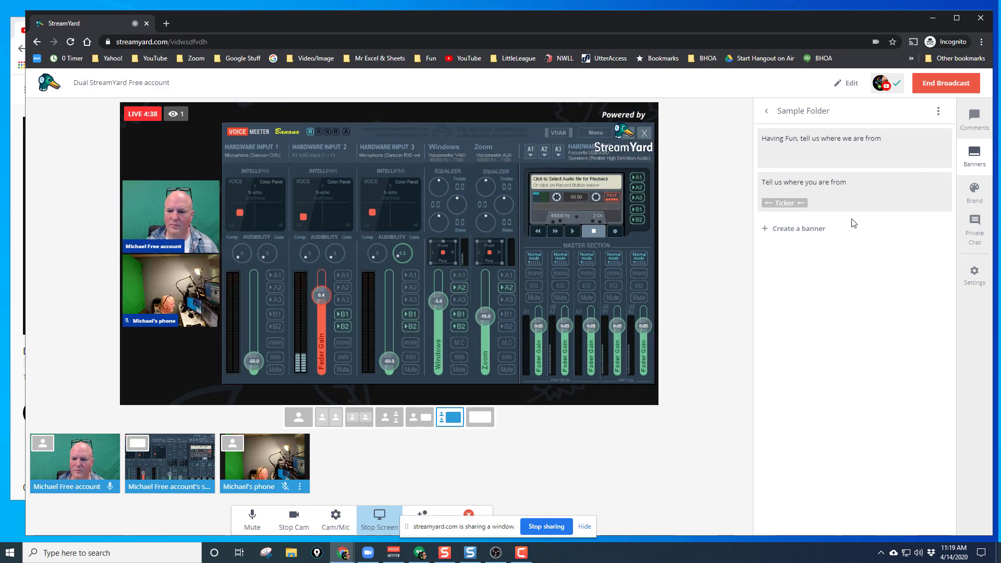
Show and hide the "Tell us where you are from" ticker and the "Having Fun, tell us where we are from" banner over the shared window
left_click(845, 193)
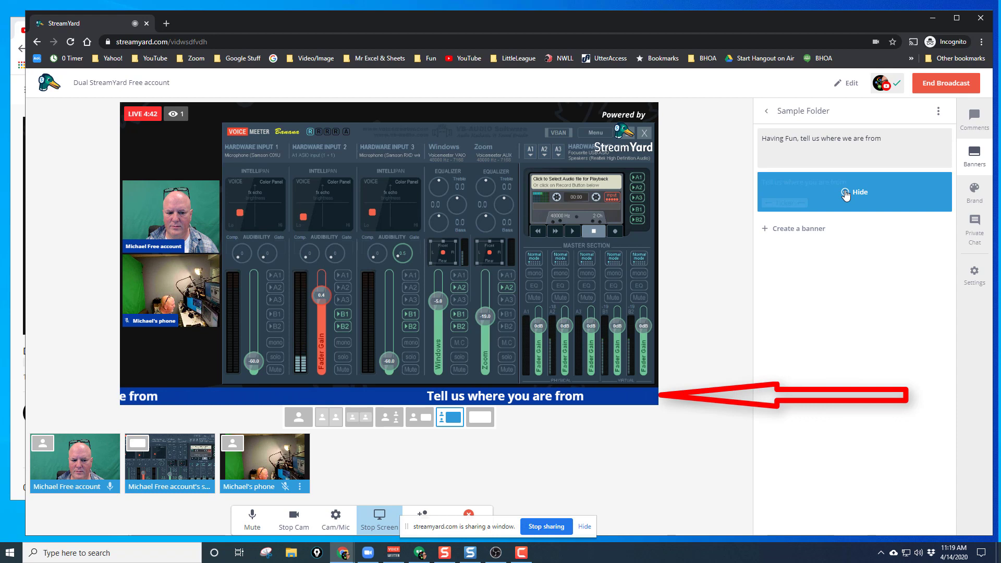
left_click(845, 193)
left_click(846, 150)
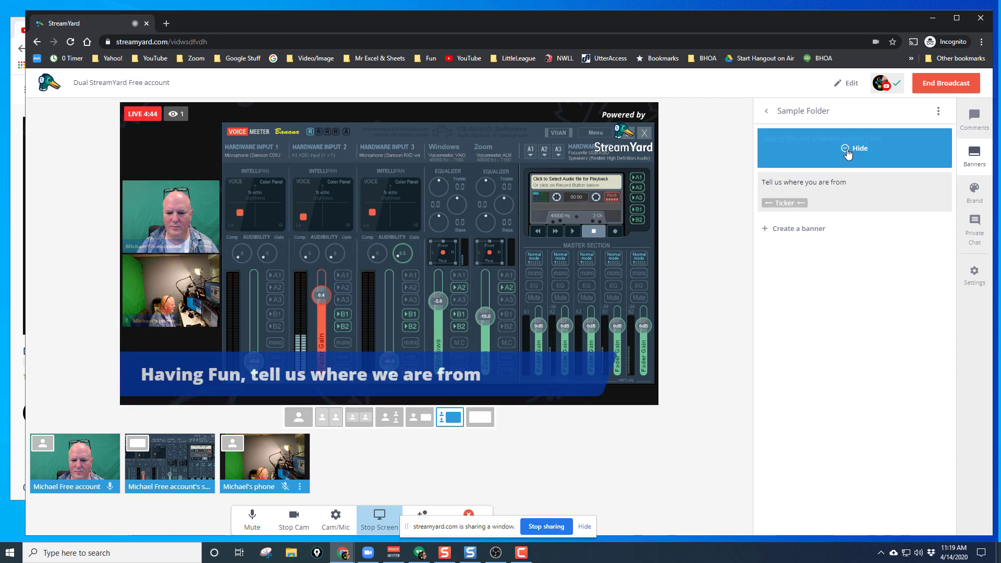
left_click(847, 149)
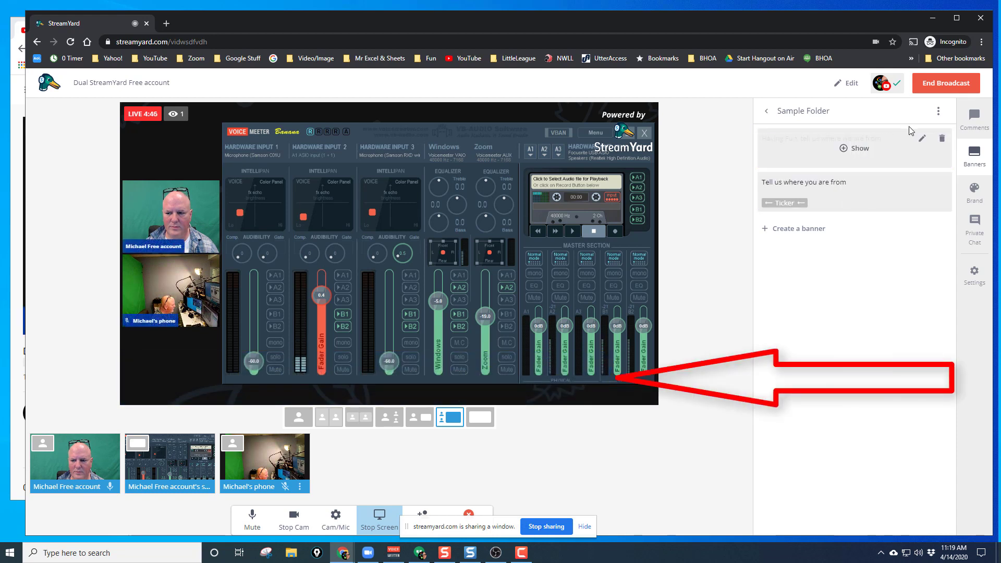
Show the viewer comment "Hello from the free account" over the shared window and the two-person layout with background, and hide it
left_click(972, 112)
mouse_move(860, 175)
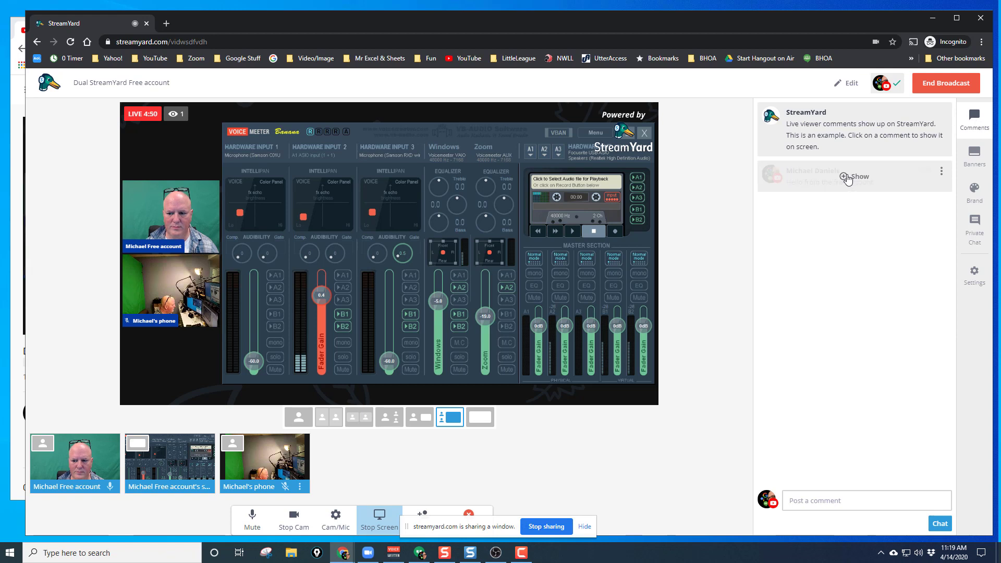
left_click(850, 177)
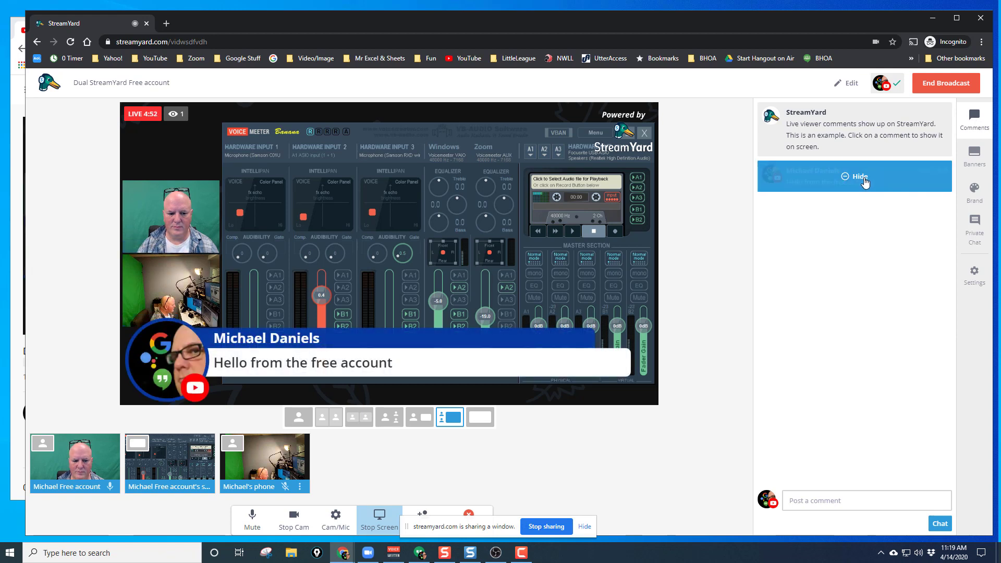
mouse_move(259, 475)
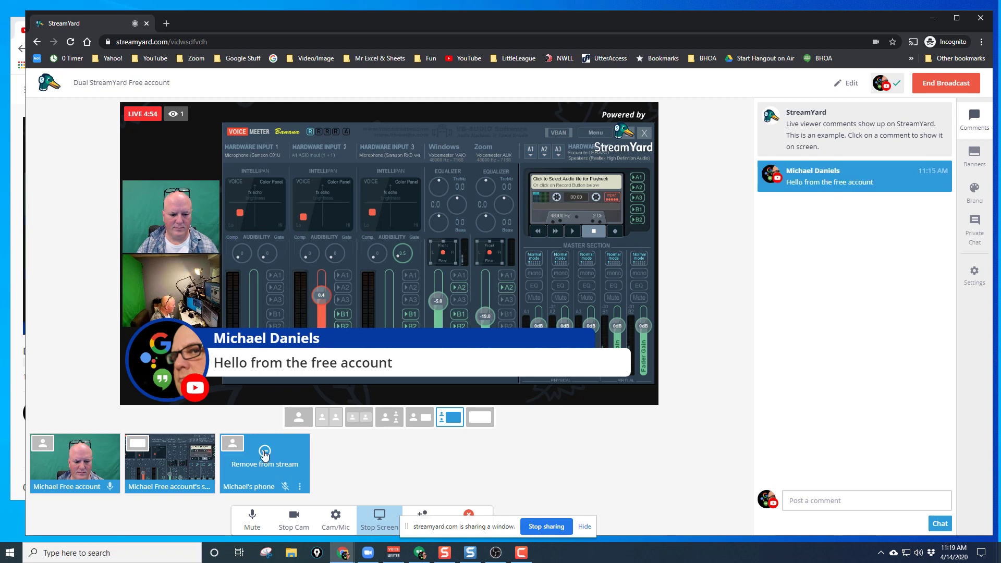
left_click(360, 417)
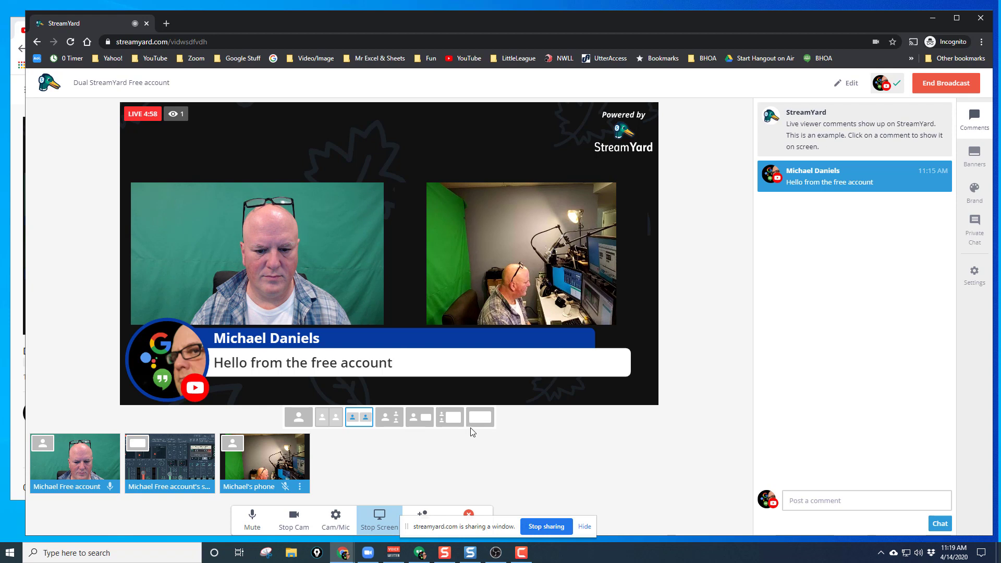
mouse_move(848, 182)
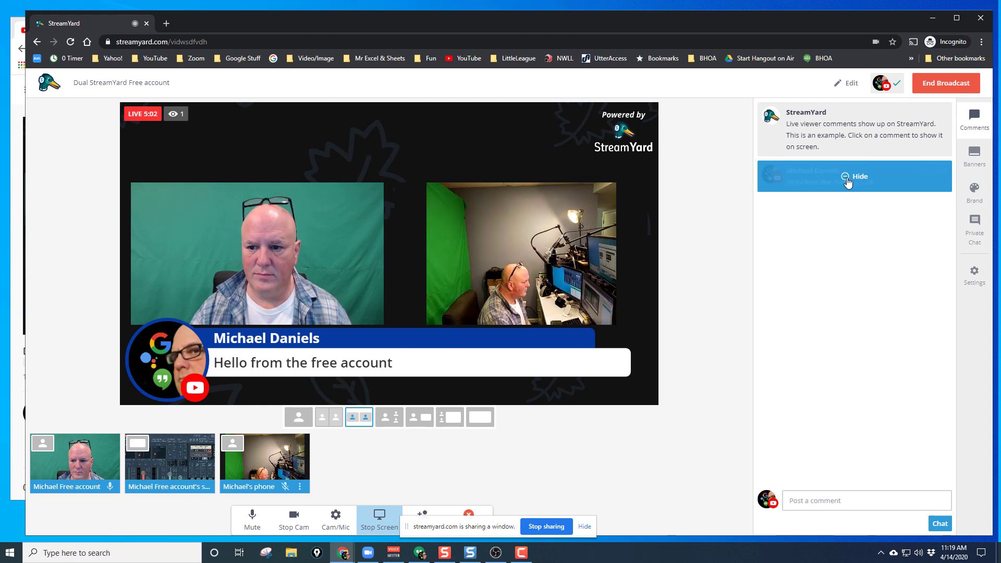
left_click(847, 180)
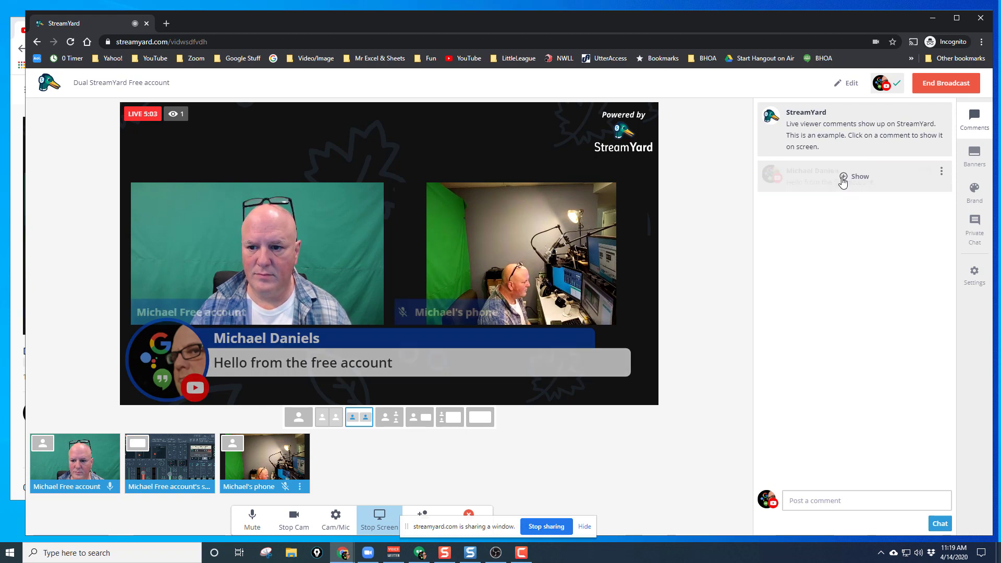
Show the "Having Fun, tell us where we are from" banner over one camera beside the shared window, both cameras beside it, and the window full screen
left_click(979, 158)
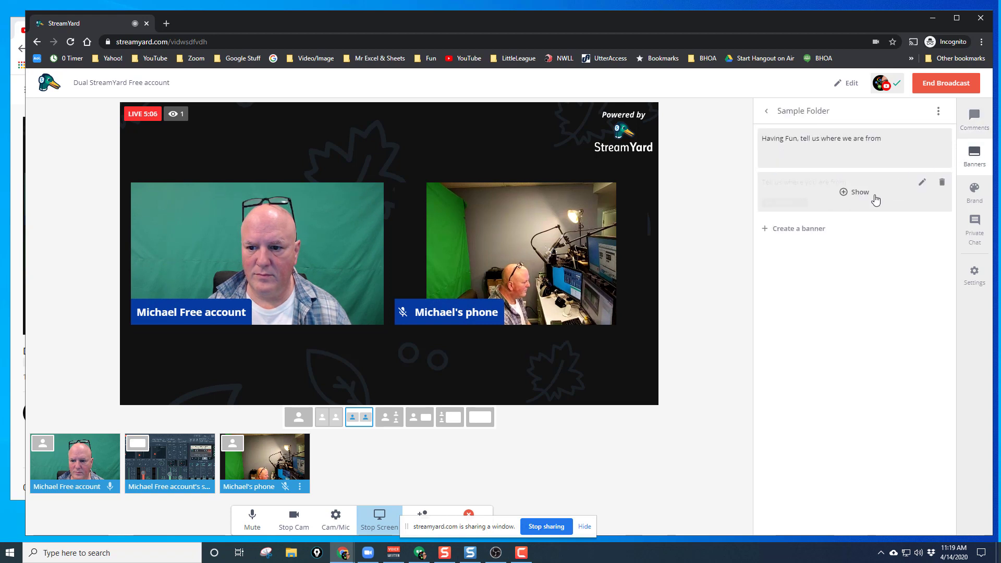
left_click(849, 152)
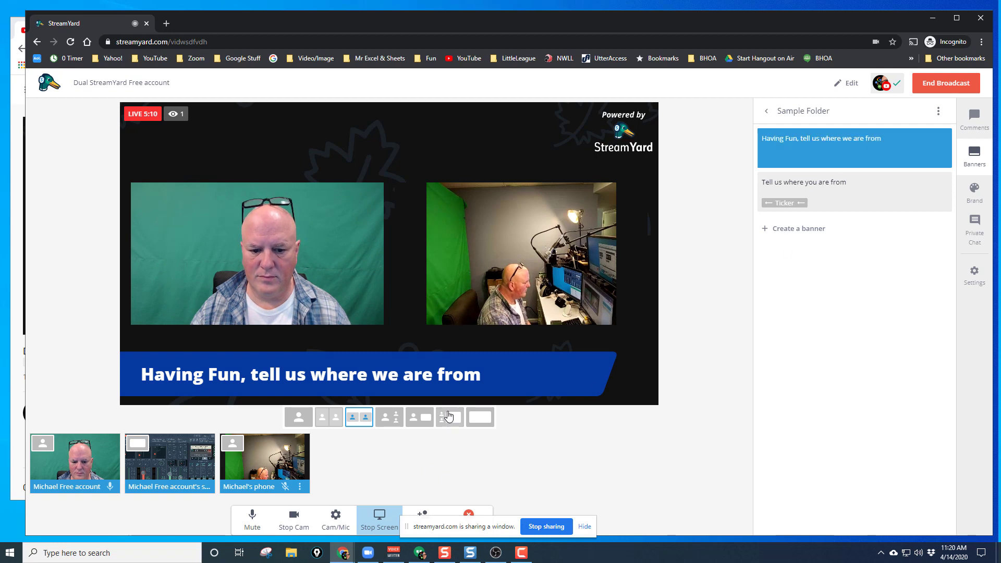
left_click(428, 417)
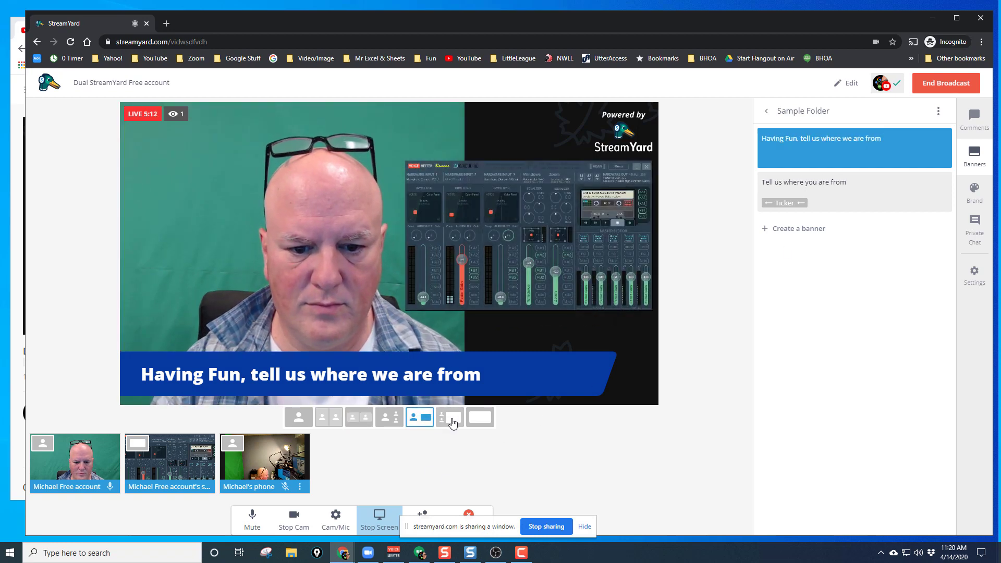
left_click(455, 418)
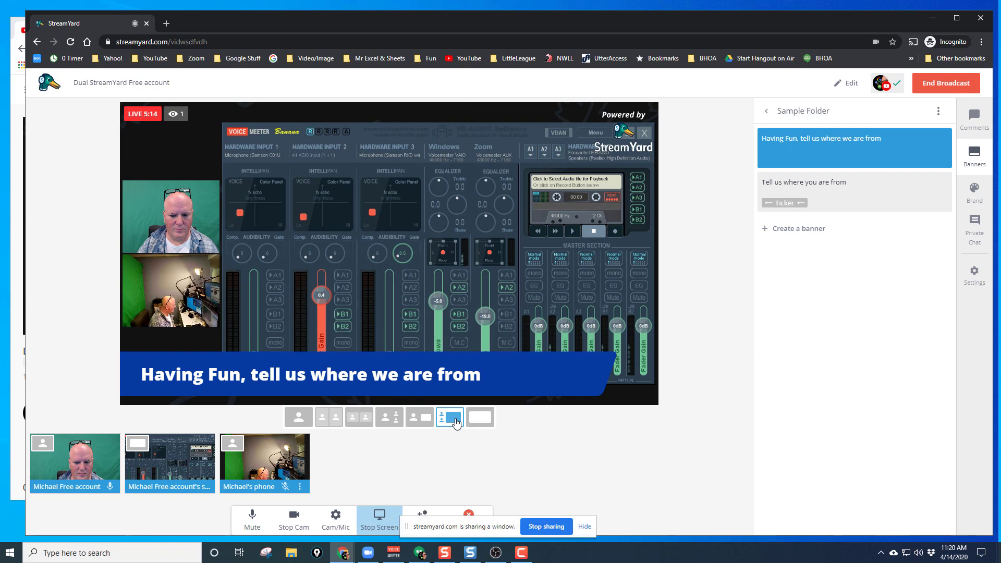
left_click(485, 425)
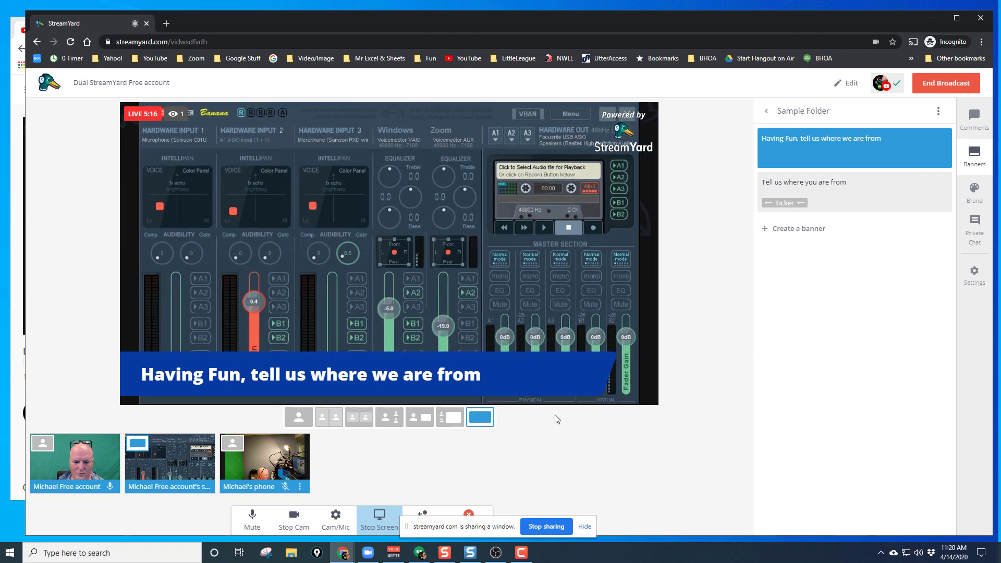
mouse_move(872, 168)
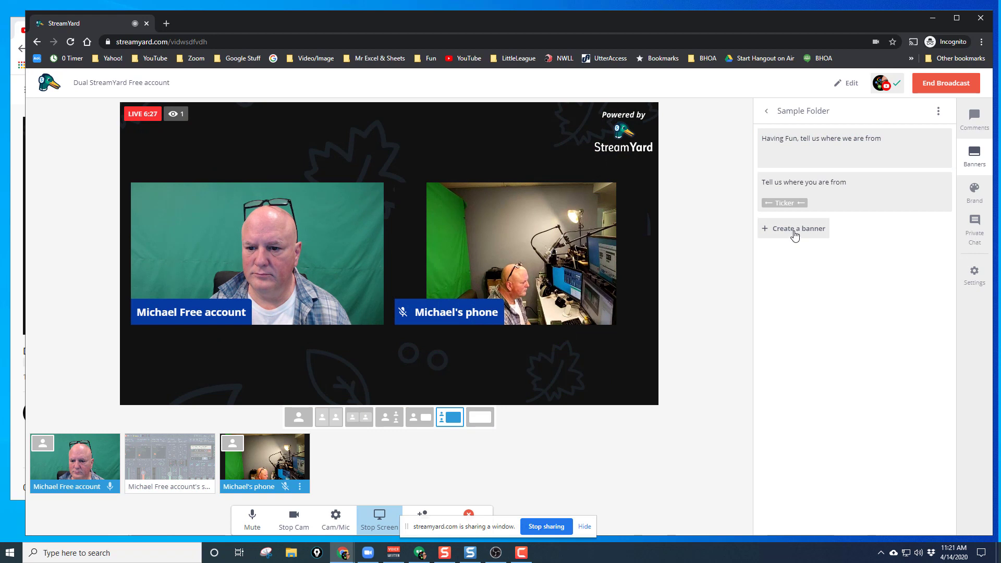
Add the banner "New banner on the fly" to the Sample Folder, show it on the broadcast and hide it
left_click(794, 232)
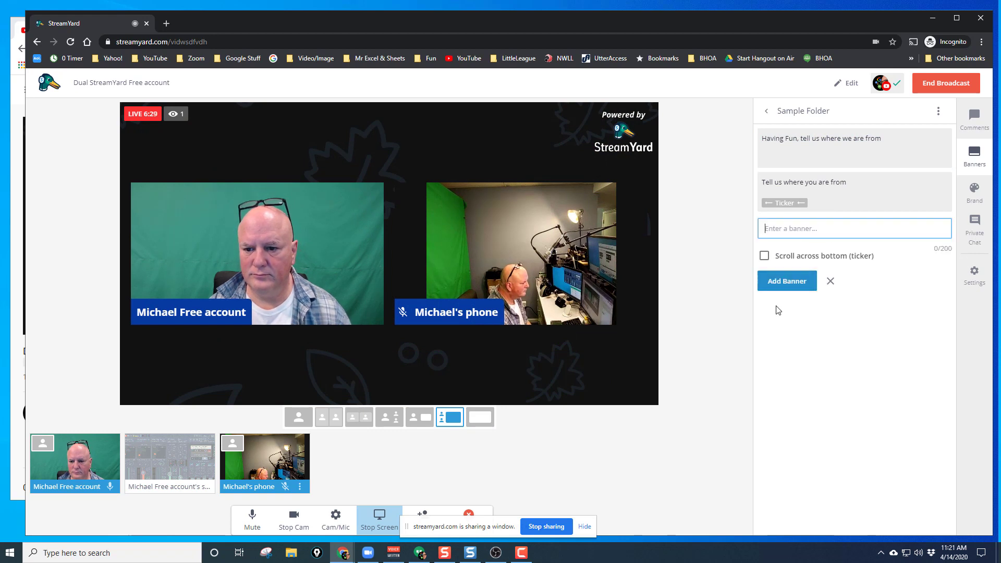
type("New banner on the fly")
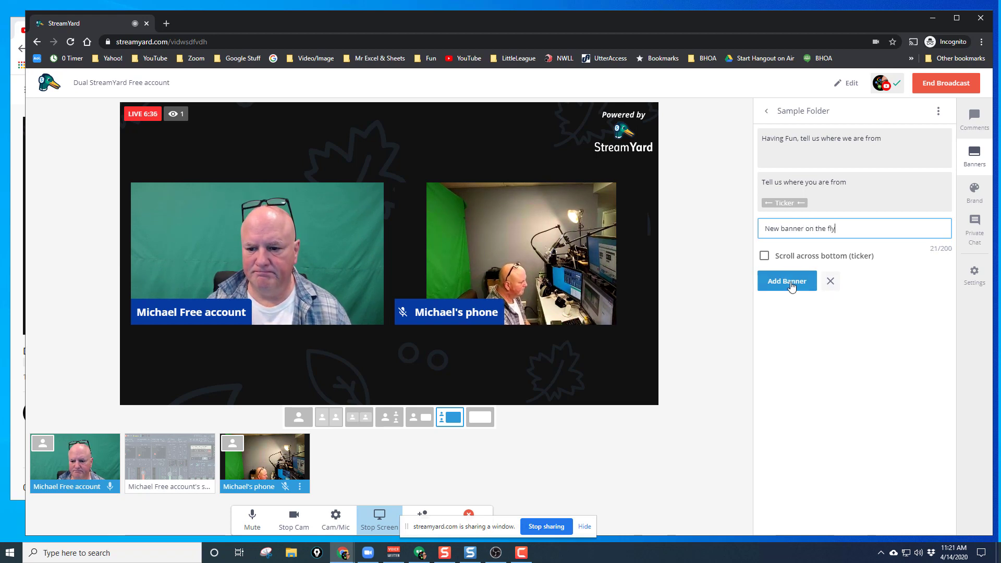
left_click(788, 282)
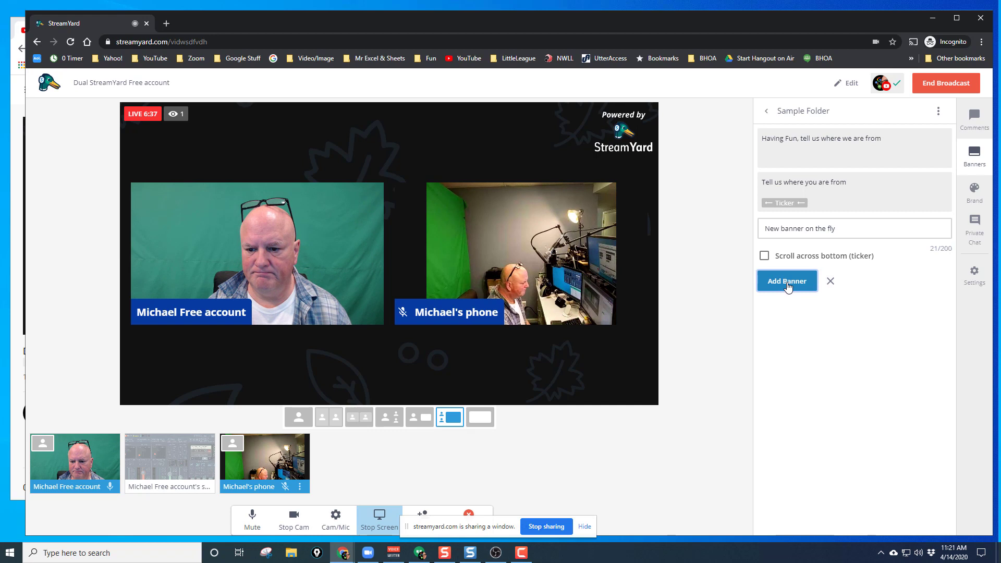
left_click(845, 236)
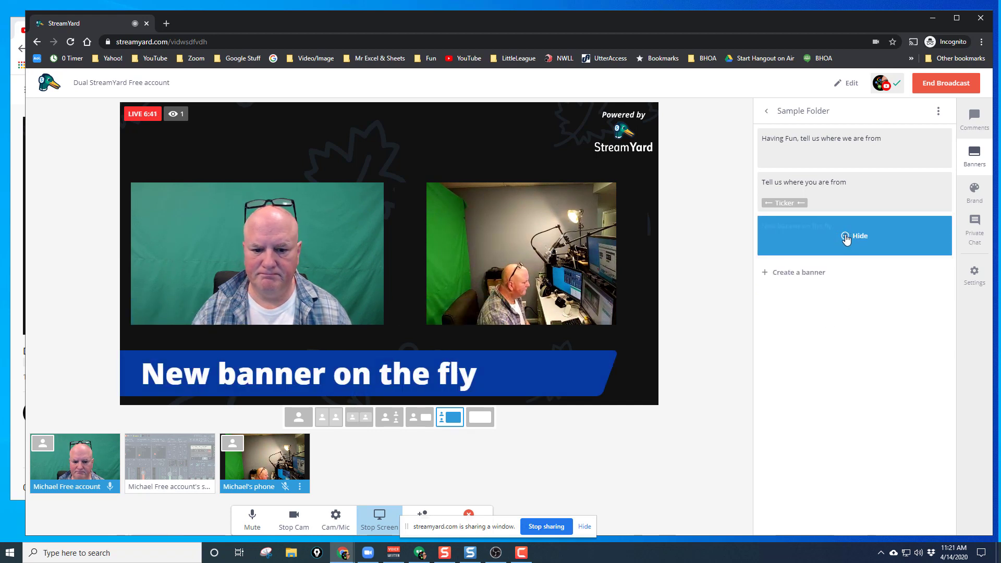
left_click(847, 237)
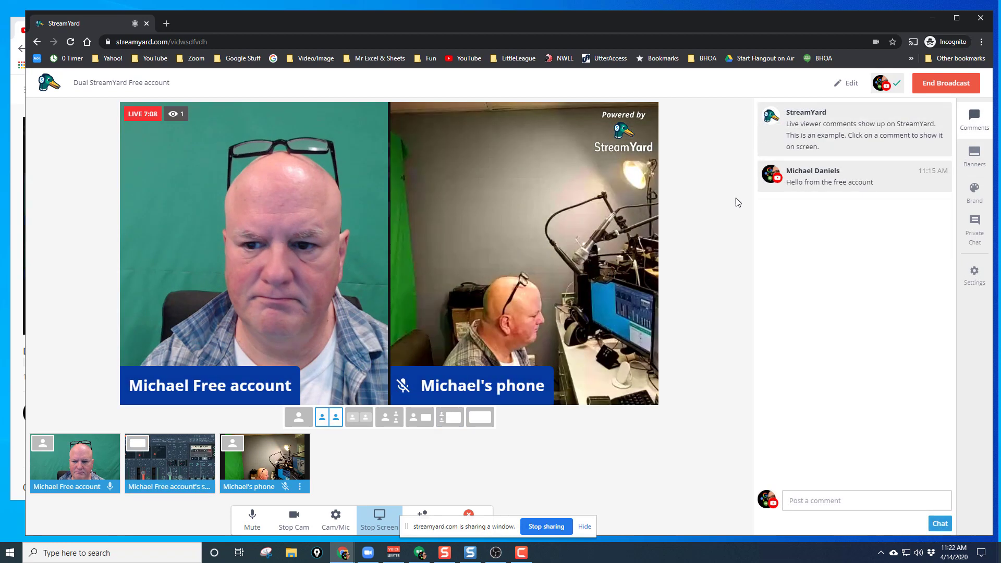
Show the viewer comment "Hello from the free account" over the full-height two-person layout and hide it
mouse_move(843, 149)
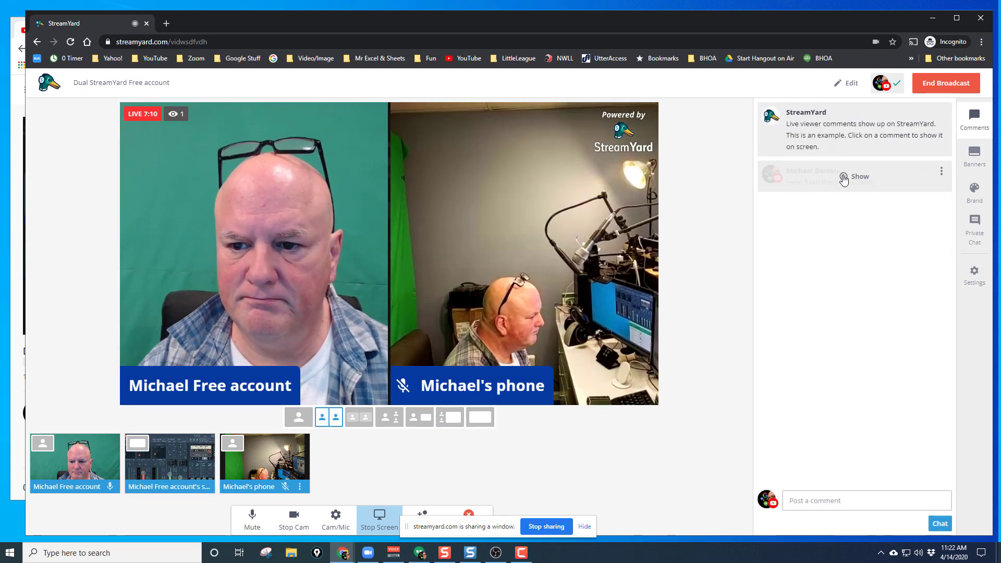
left_click(843, 177)
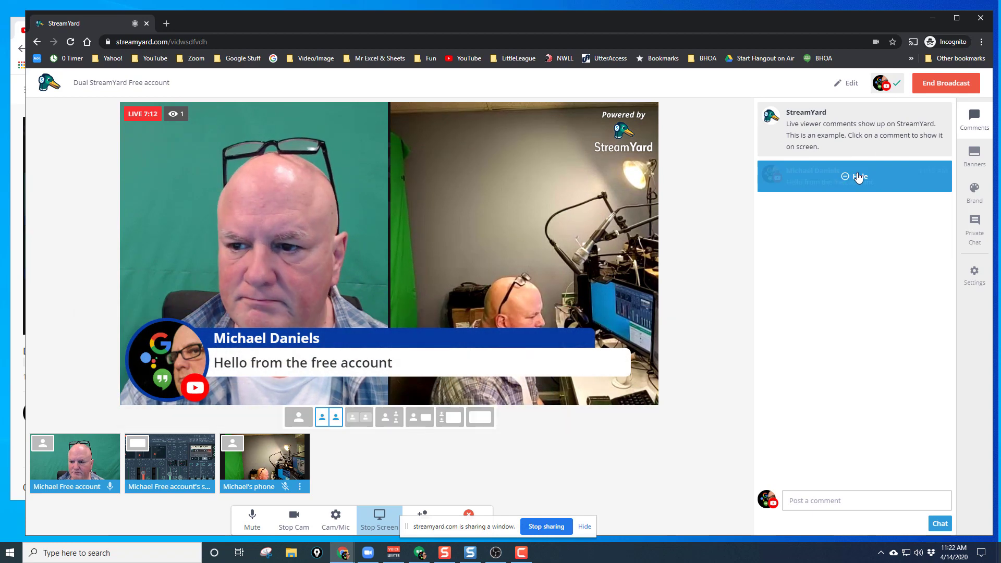
left_click(844, 177)
Show the "Tell us where you are from" ticker together with the "New banner on the fly" banner, and hide both
left_click(976, 158)
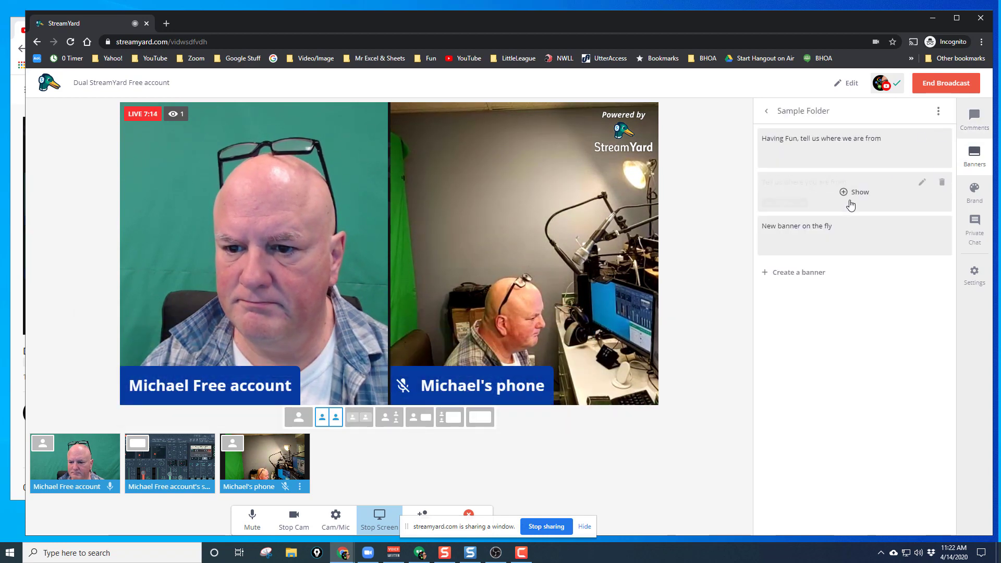
left_click(847, 199)
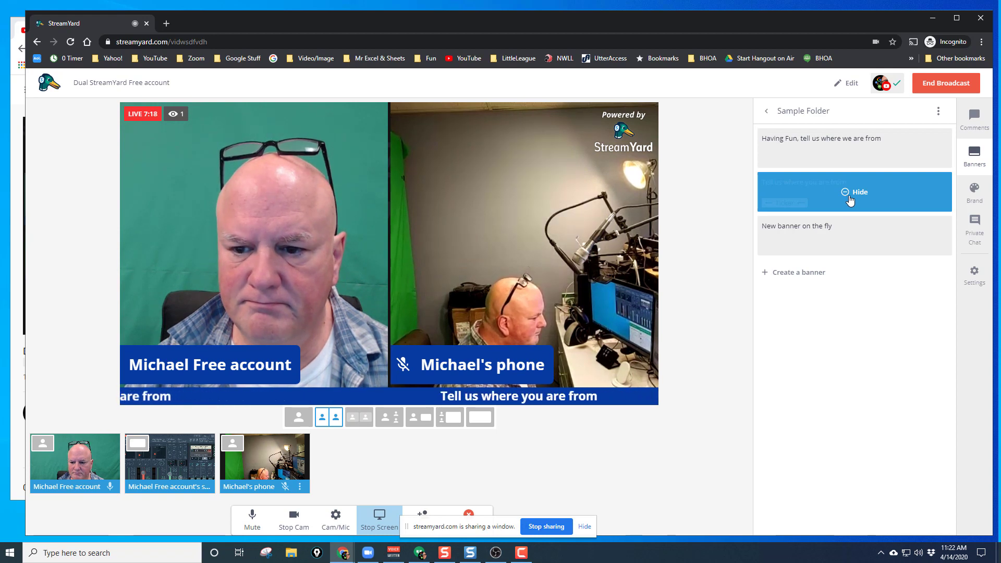
left_click(841, 237)
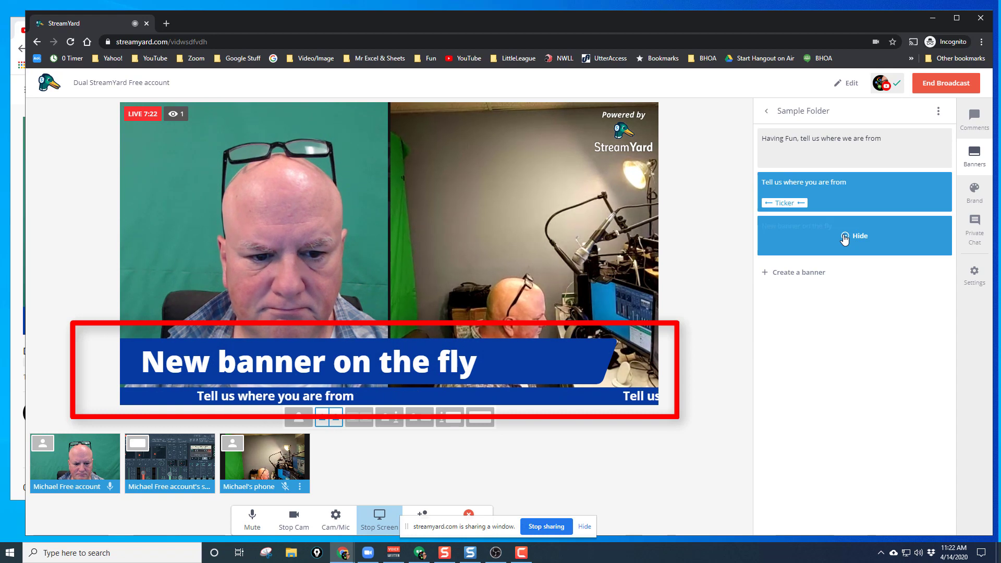
left_click(845, 238)
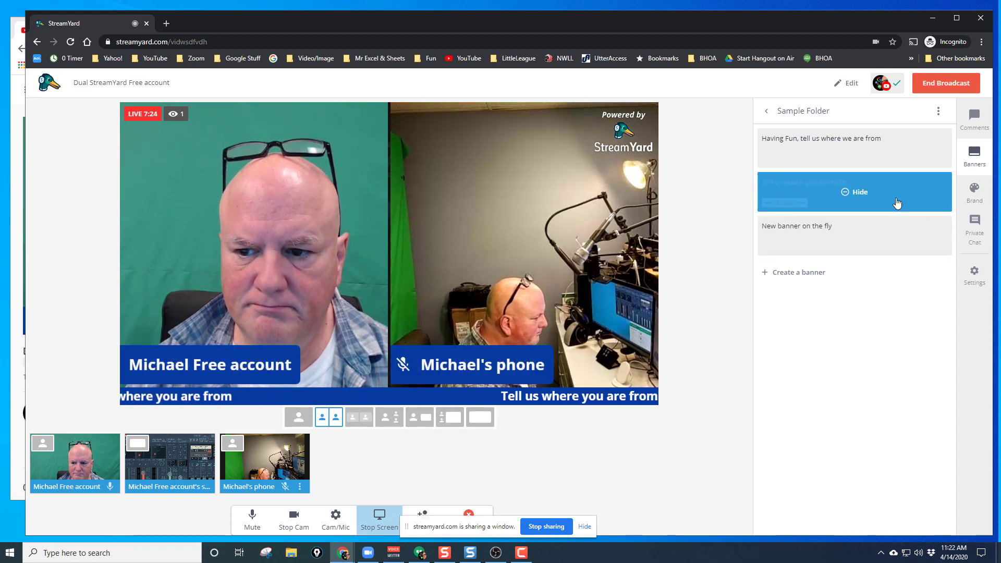
left_click(863, 192)
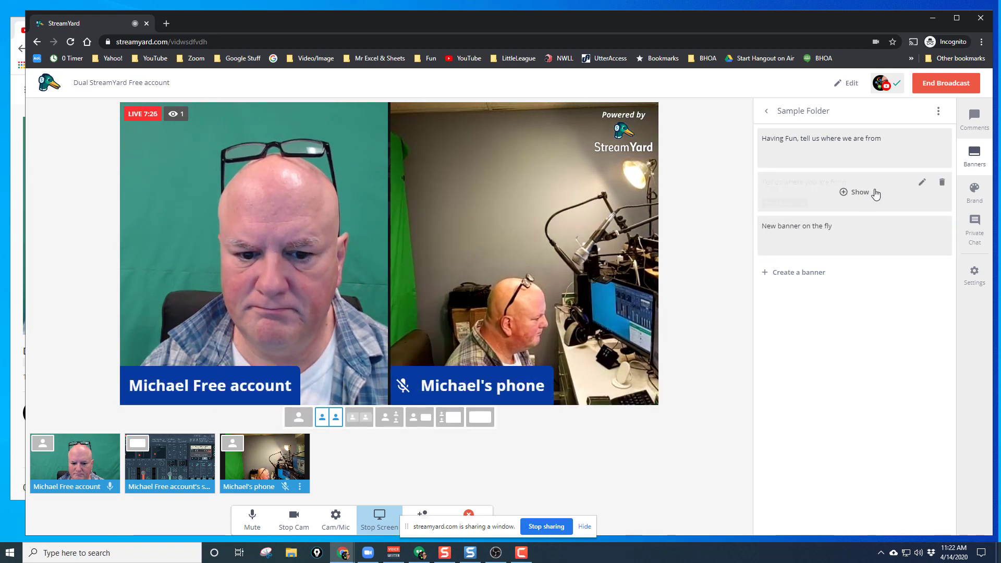
Return to the viewer comments and end the live broadcast, confirming the ending
left_click(974, 120)
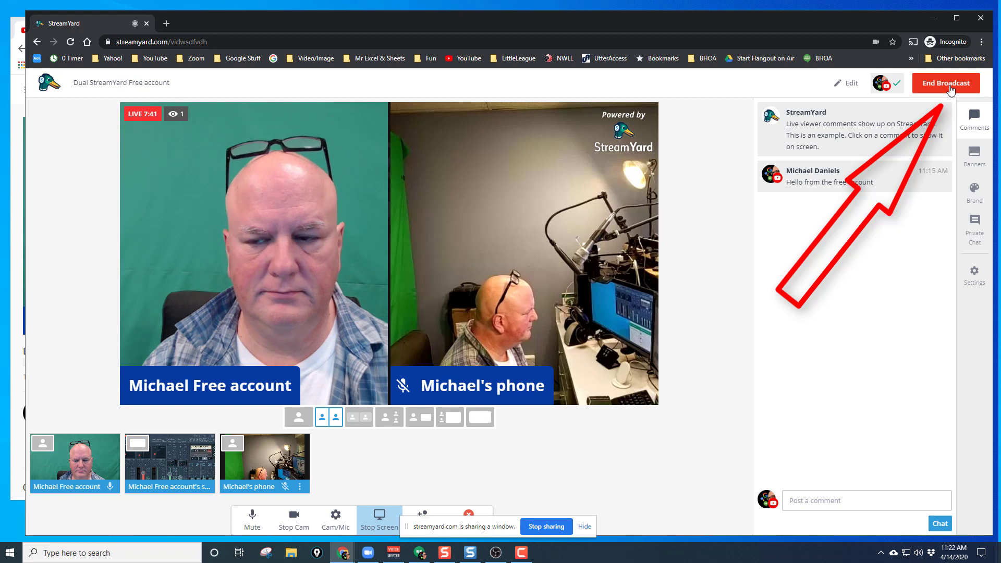
left_click(949, 85)
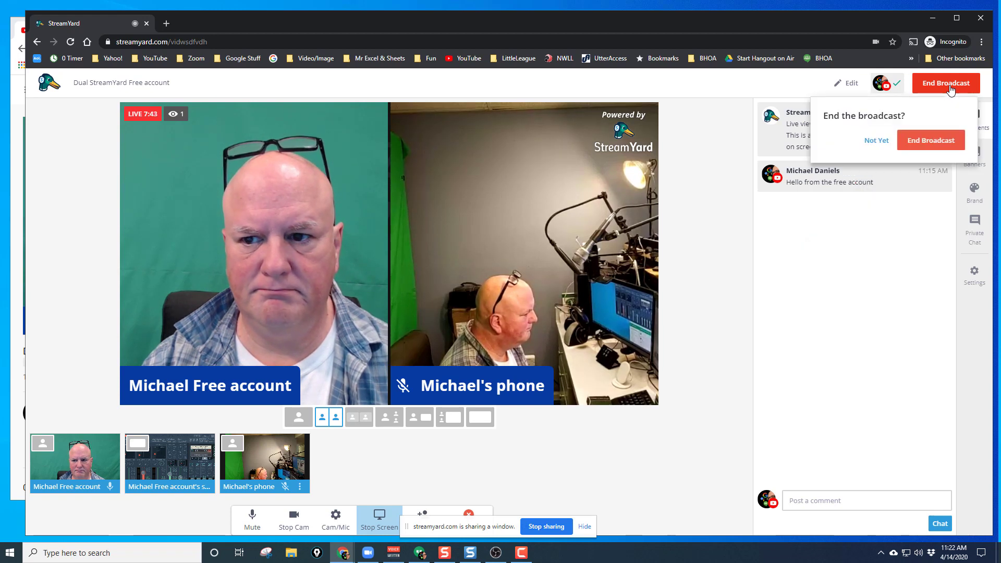
left_click(917, 148)
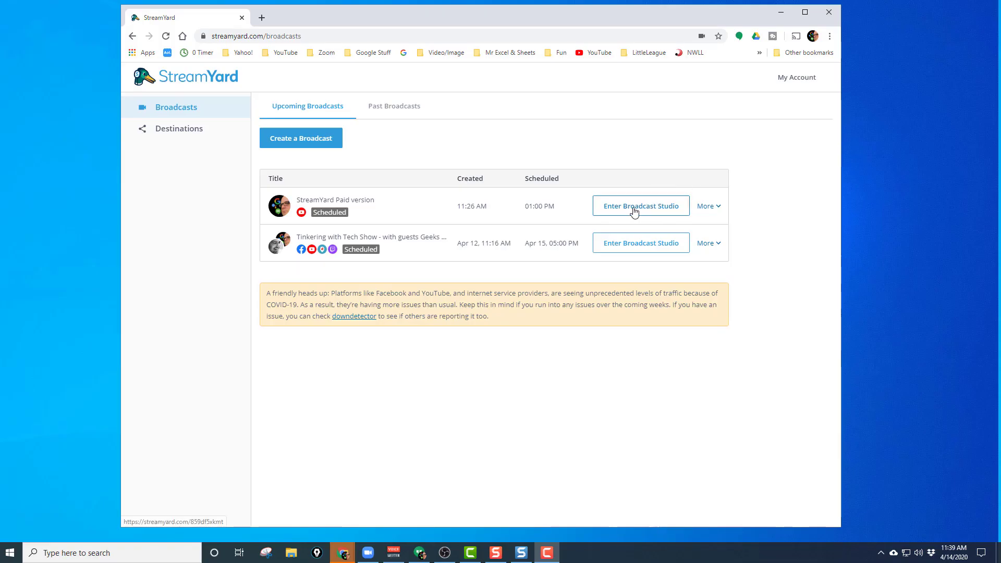
Enter the studio of the "StreamYard Paid version" broadcast and open its brand settings
left_click(642, 210)
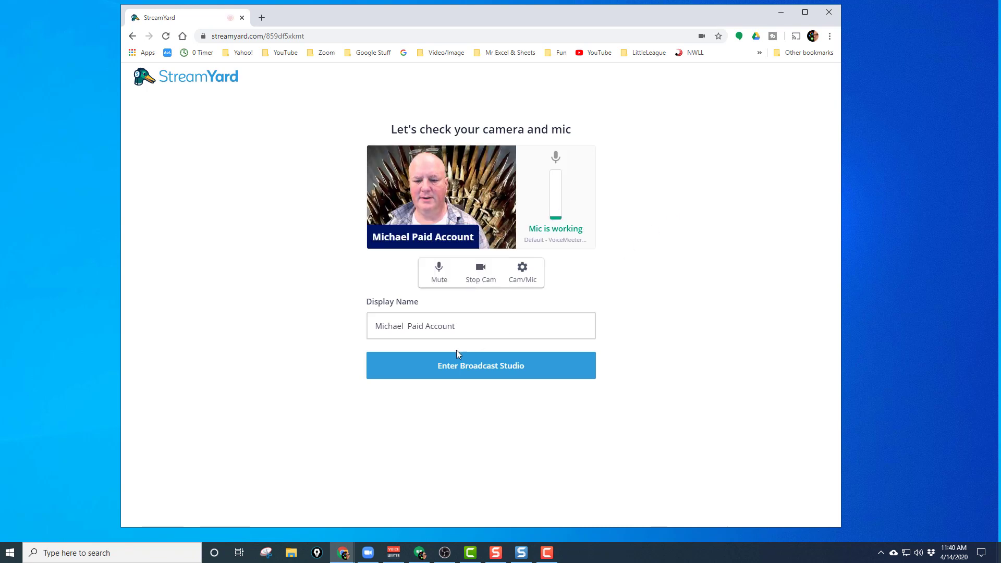
left_click(462, 365)
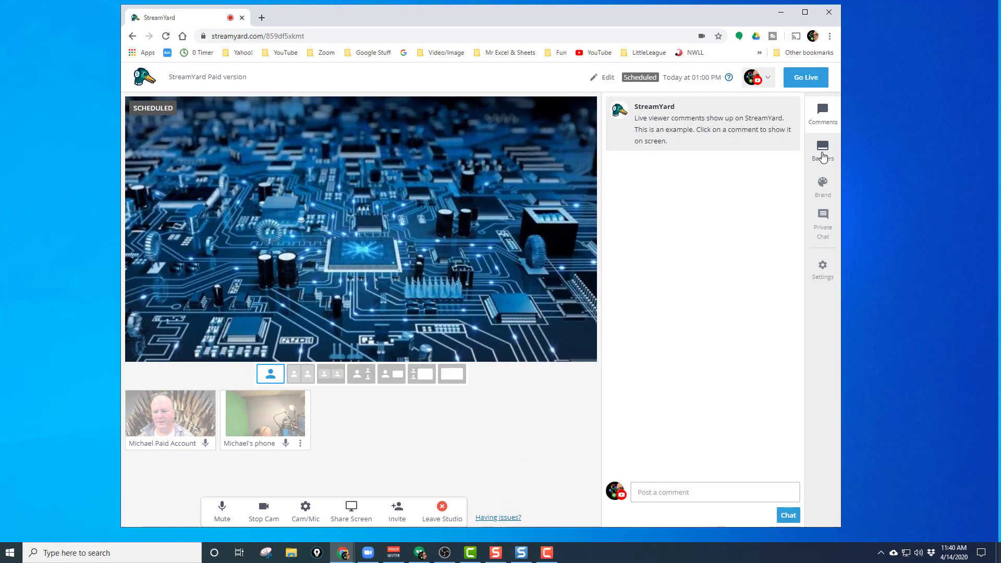
left_click(823, 187)
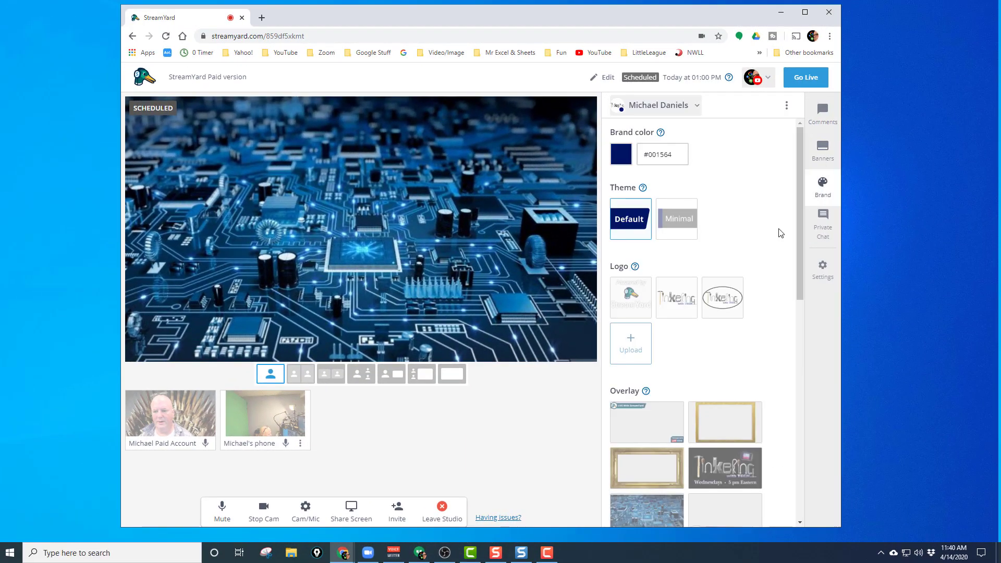
Try the "LIVE With StreamYard", two gold frame, "Tinkering with TECH" title, circuit board, name bar and corner logo overlays in turn, and hide the last one
scroll(769, 232, "down", 5)
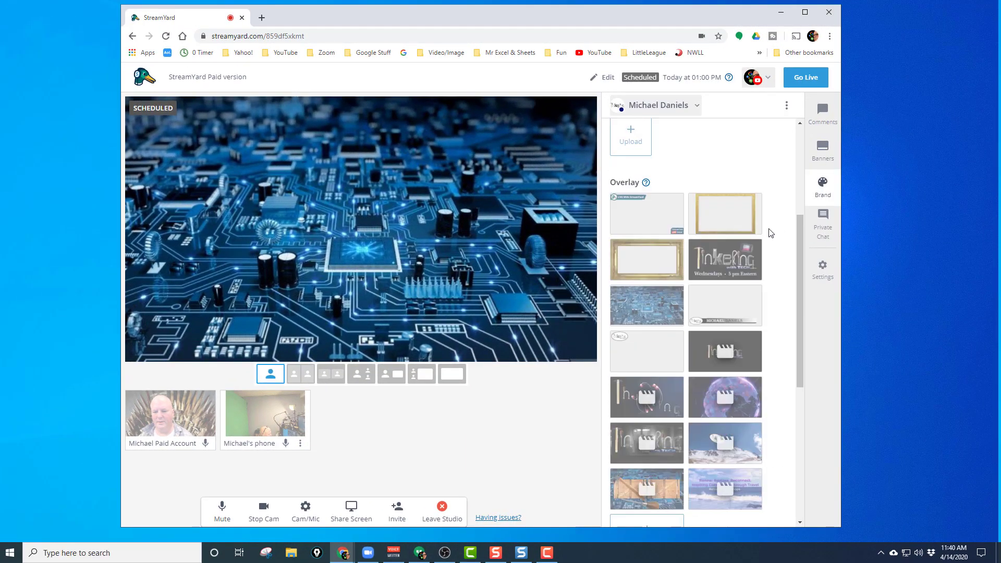
left_click(656, 159)
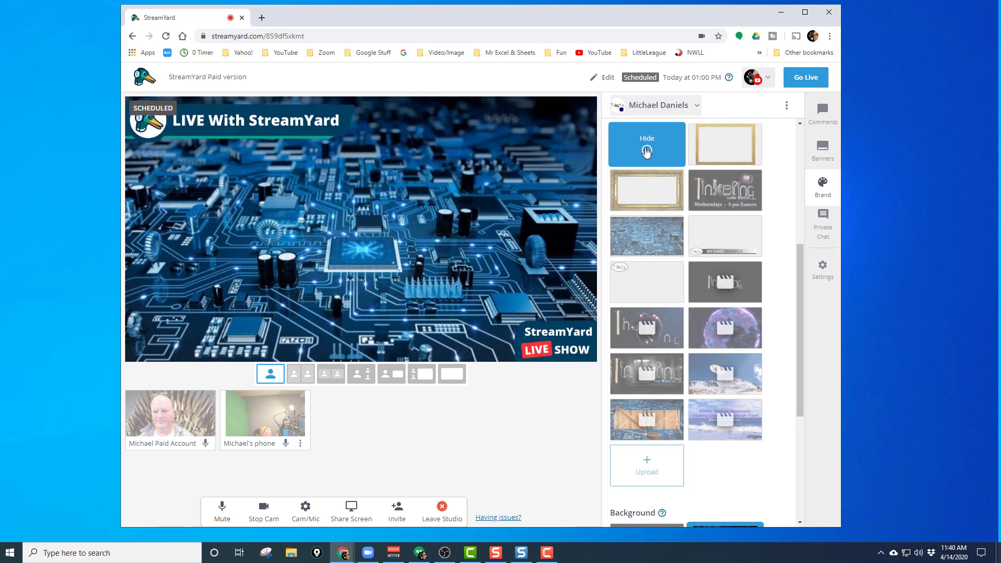
left_click(690, 149)
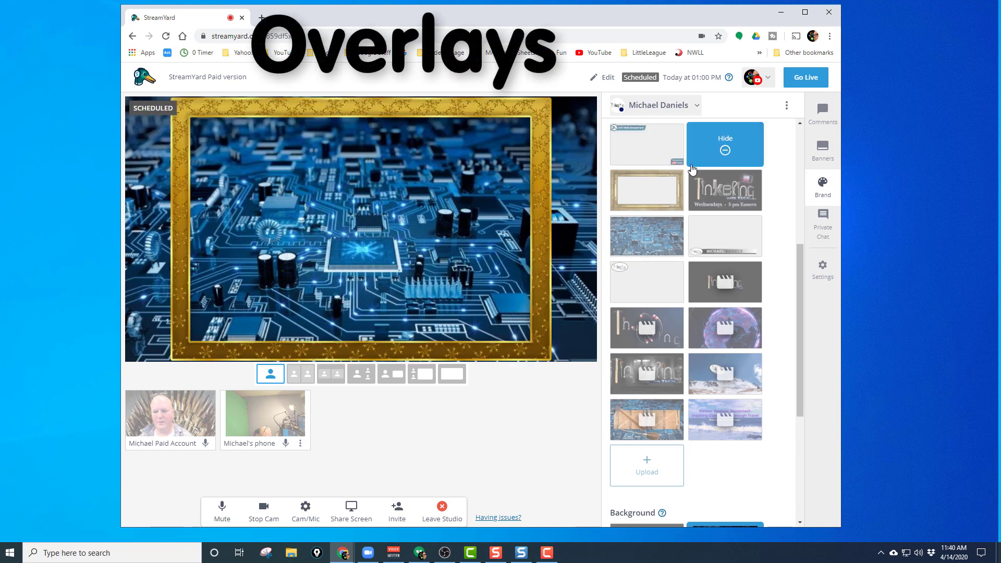
left_click(647, 193)
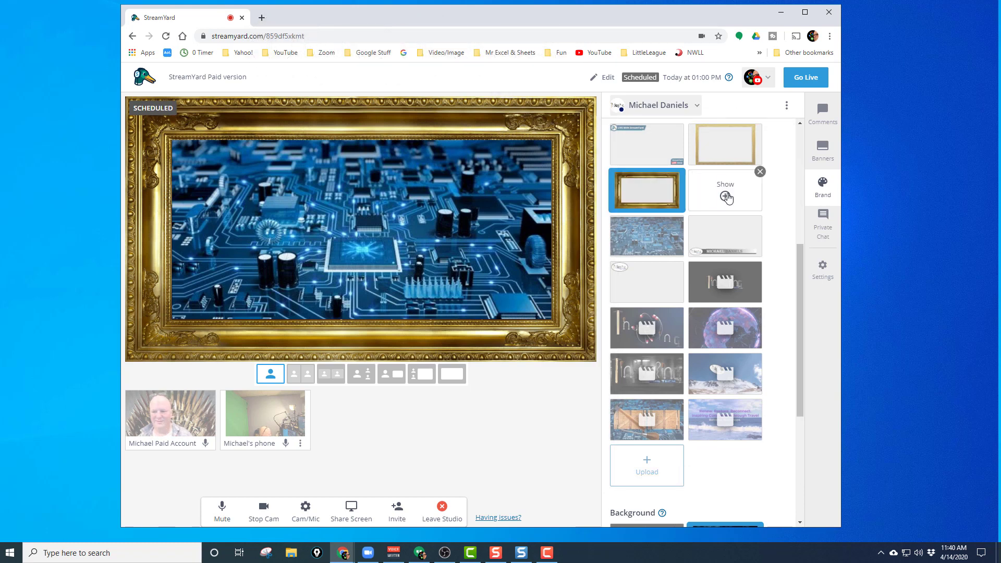
left_click(726, 198)
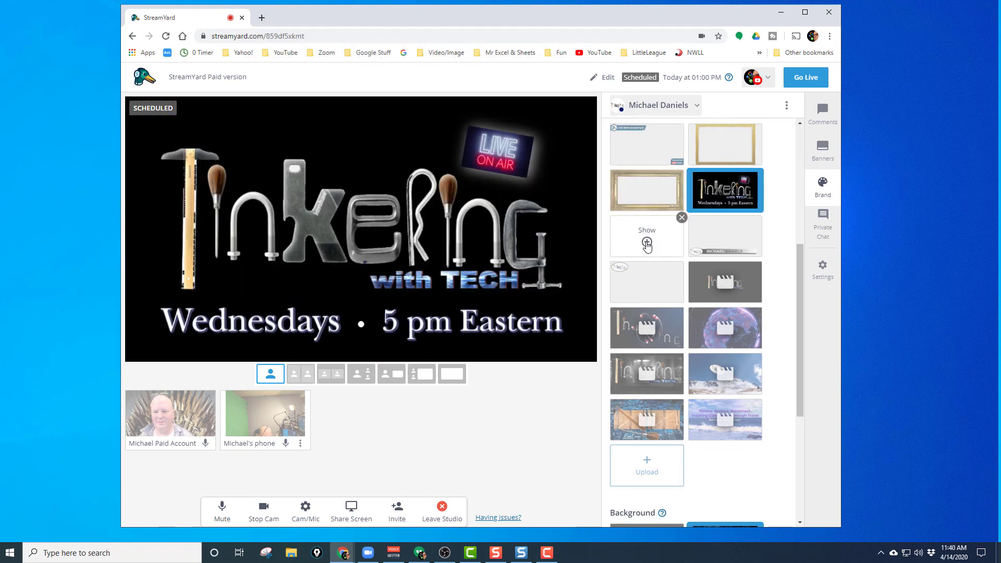
left_click(646, 243)
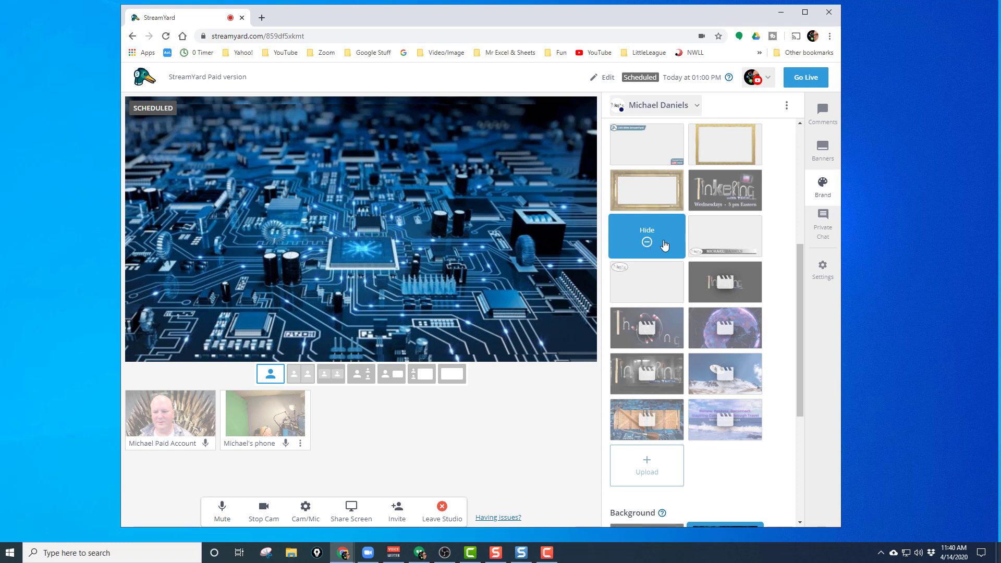
left_click(725, 243)
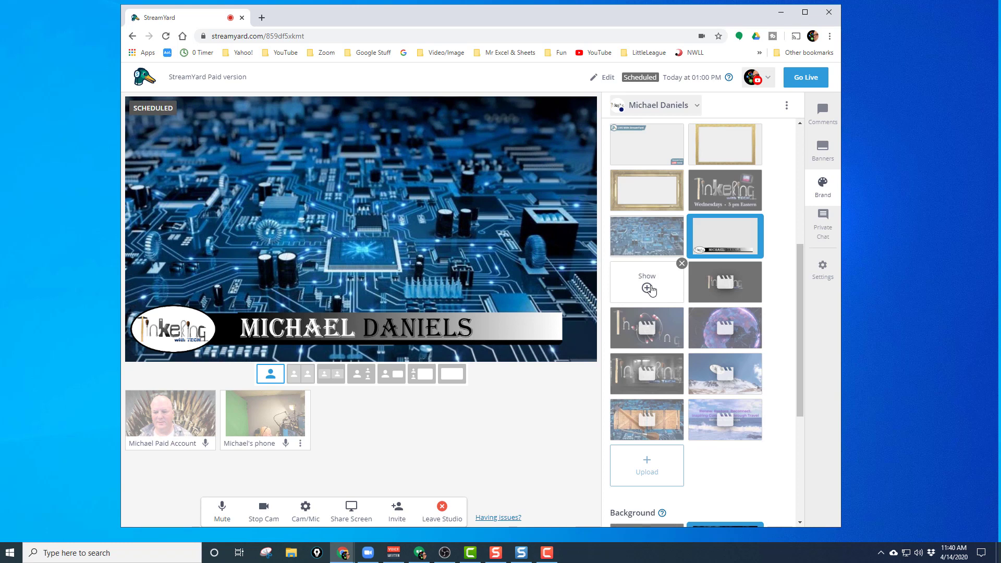
left_click(659, 291)
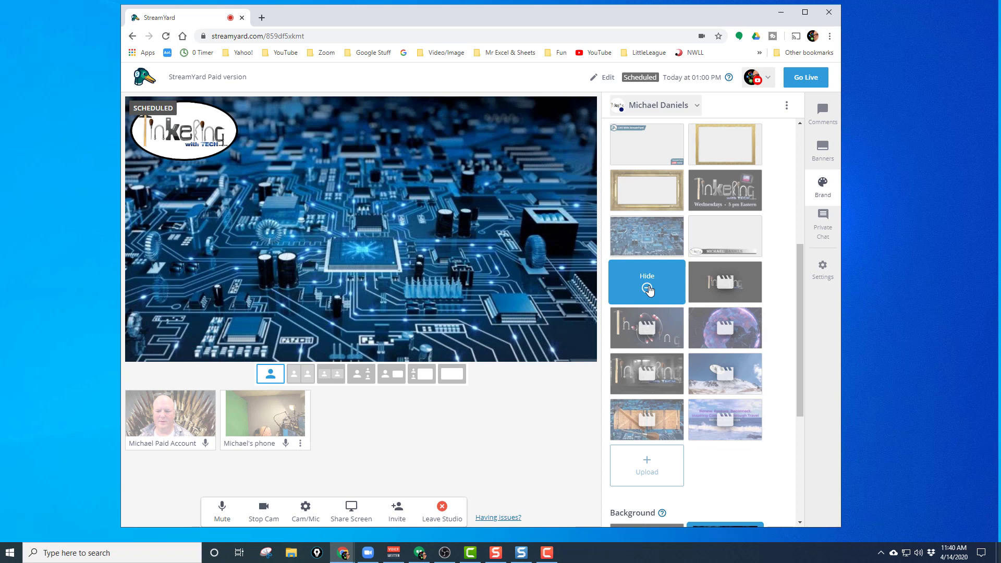
left_click(648, 290)
Remove the circuit board background and show the sunset background with the boat
scroll(656, 258, "down", 5)
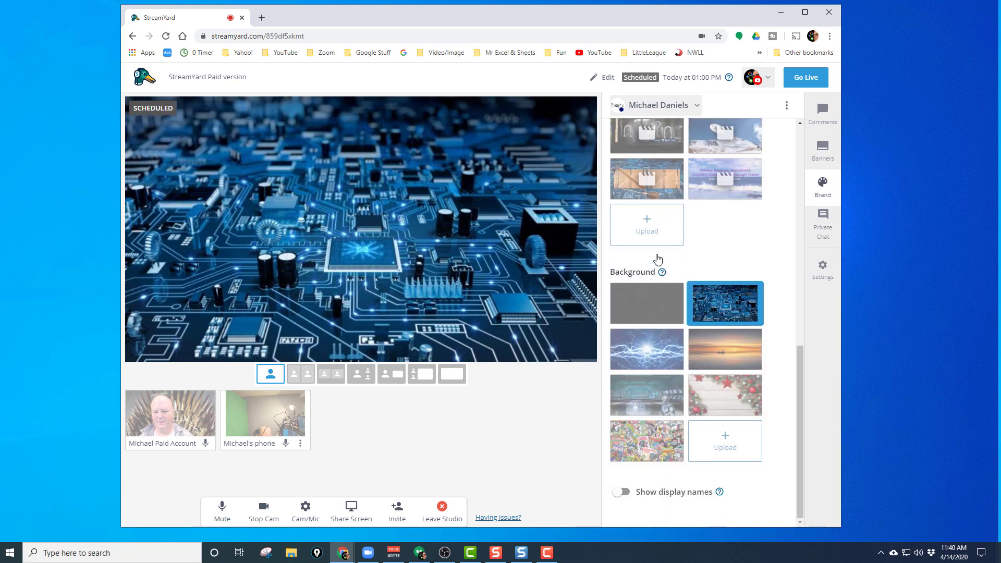
left_click(729, 312)
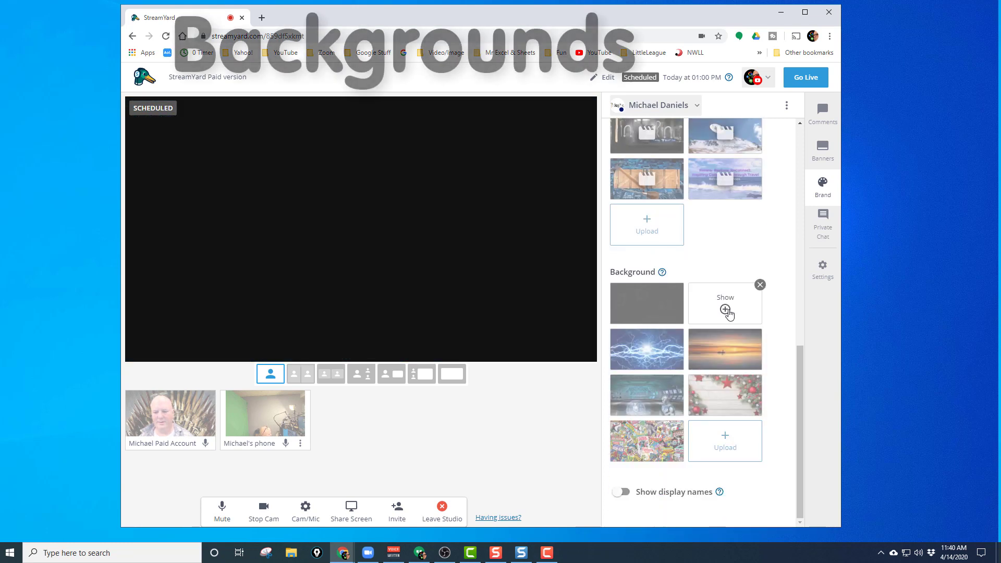
left_click(727, 356)
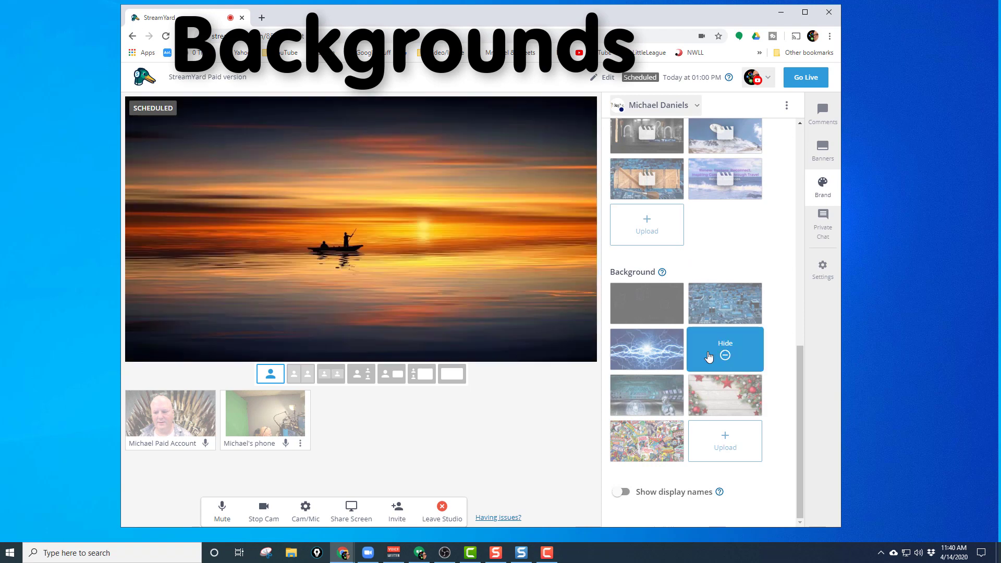
Try the blue lightning and futuristic robot room backgrounds in turn, and show the lightning background again
left_click(649, 346)
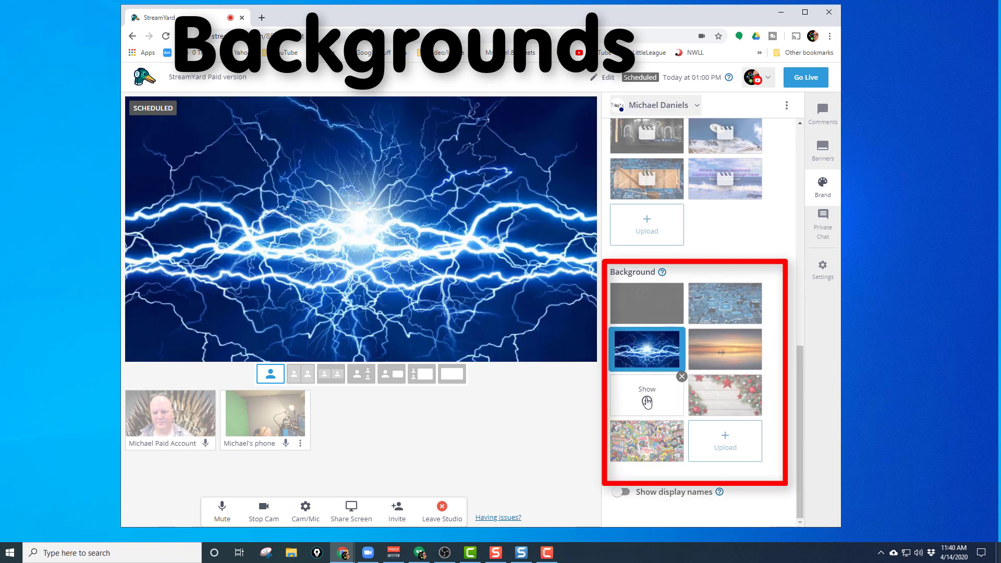
left_click(648, 400)
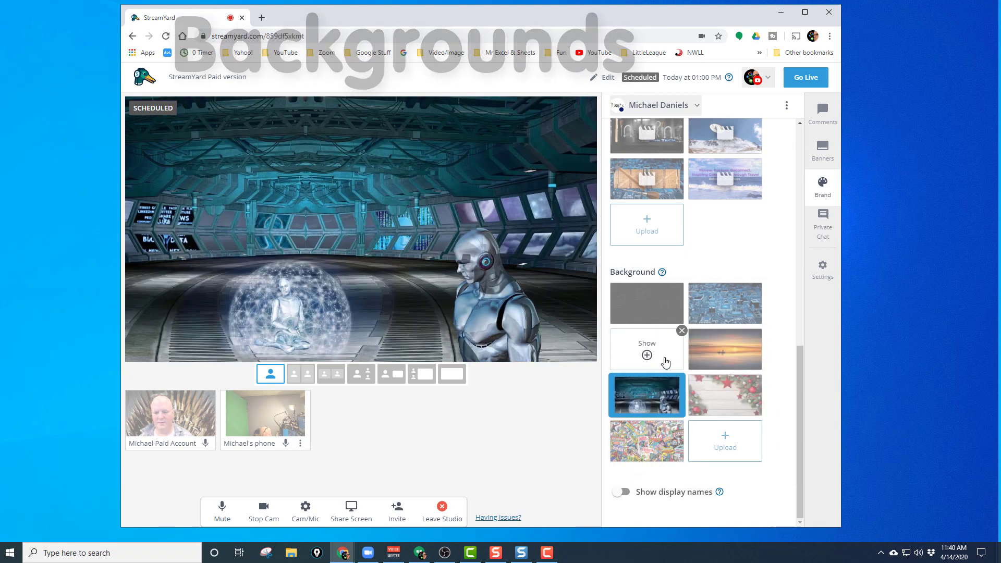
left_click(657, 357)
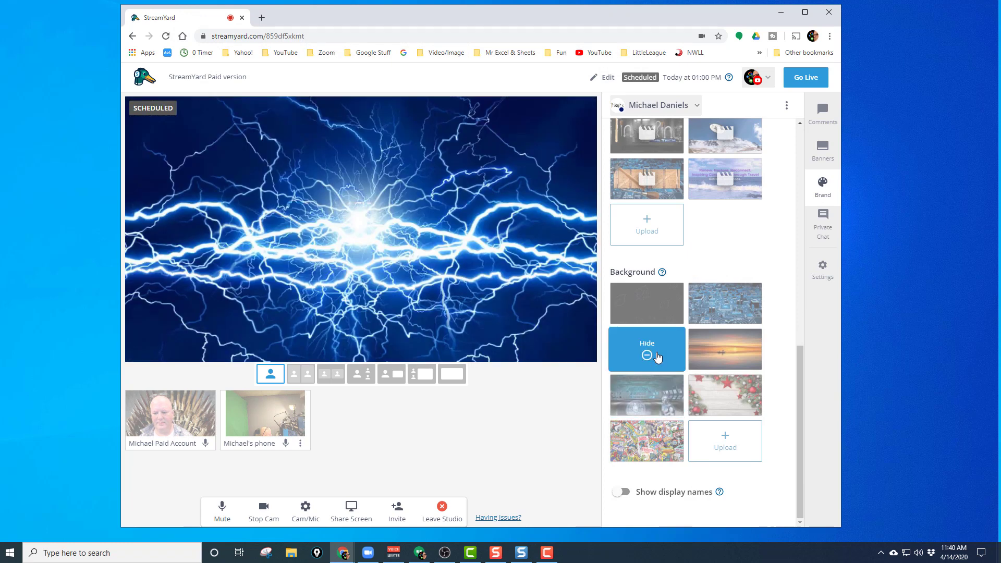
Add the paid account and phone cameras to the stream, side by side with space around them, over the circuit board background
mouse_move(165, 431)
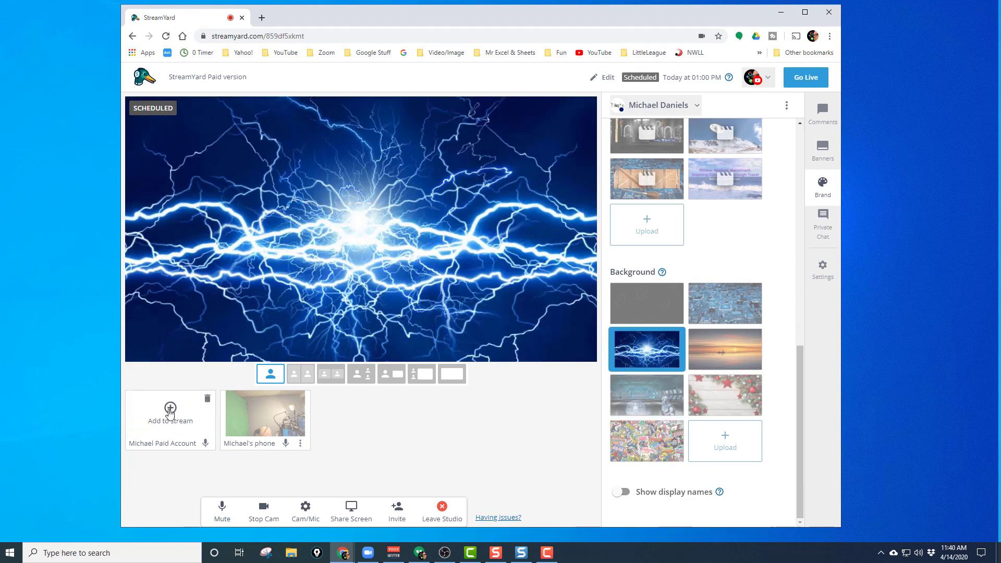
left_click(170, 413)
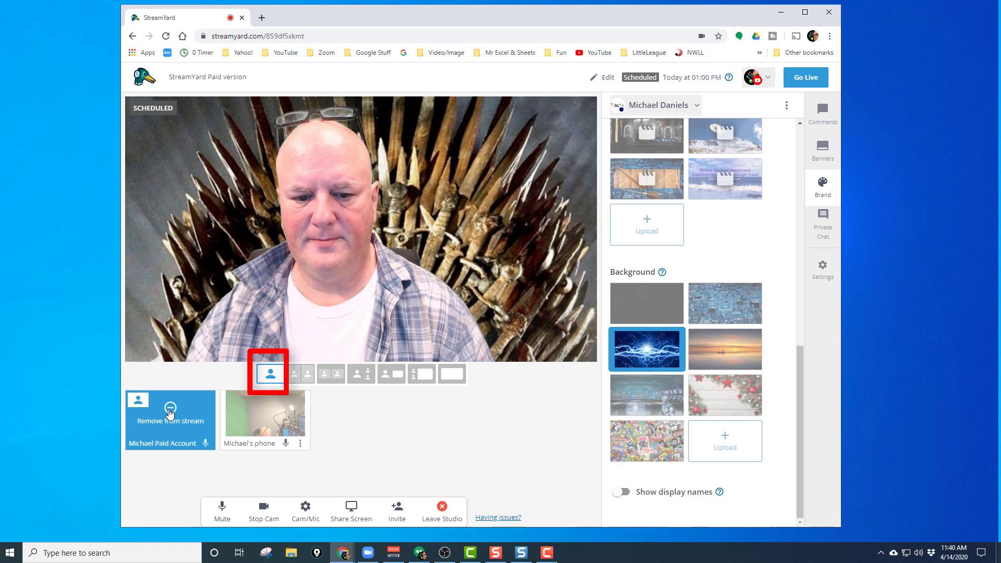
left_click(265, 412)
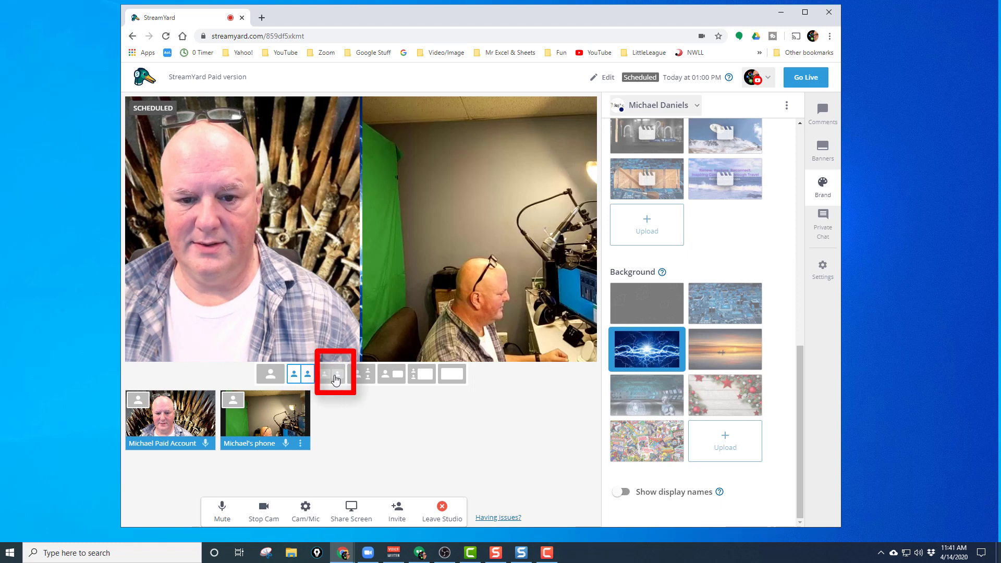
left_click(335, 380)
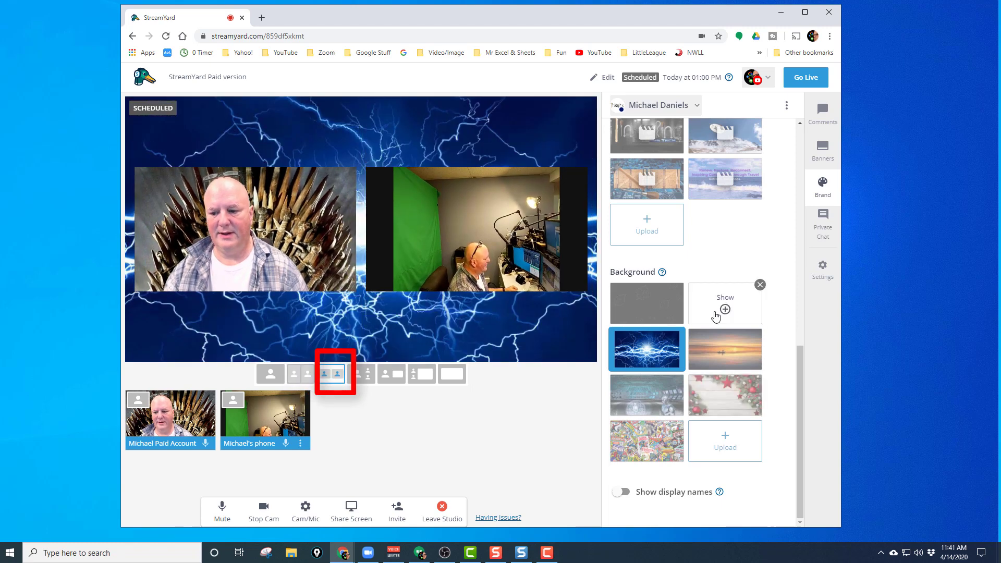
left_click(724, 311)
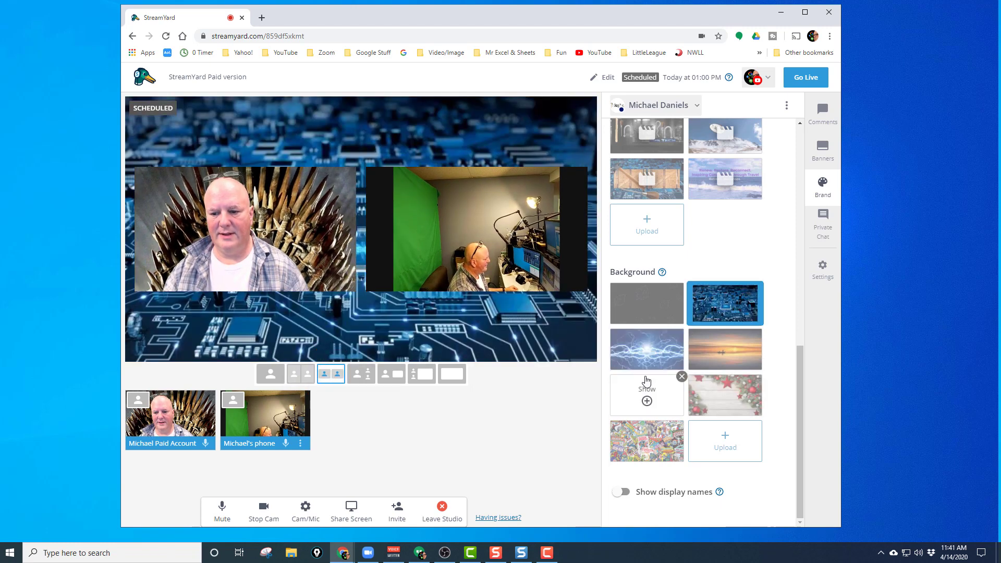
mouse_move(268, 414)
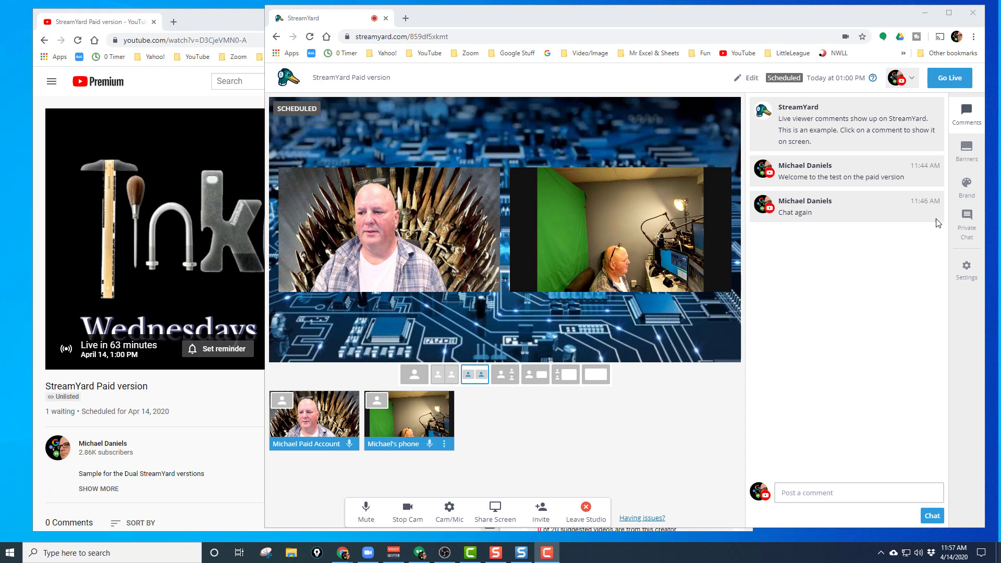
Cover the stream with the circuit board overlay from the brand settings and start the broadcast early, confirming going live
left_click(965, 186)
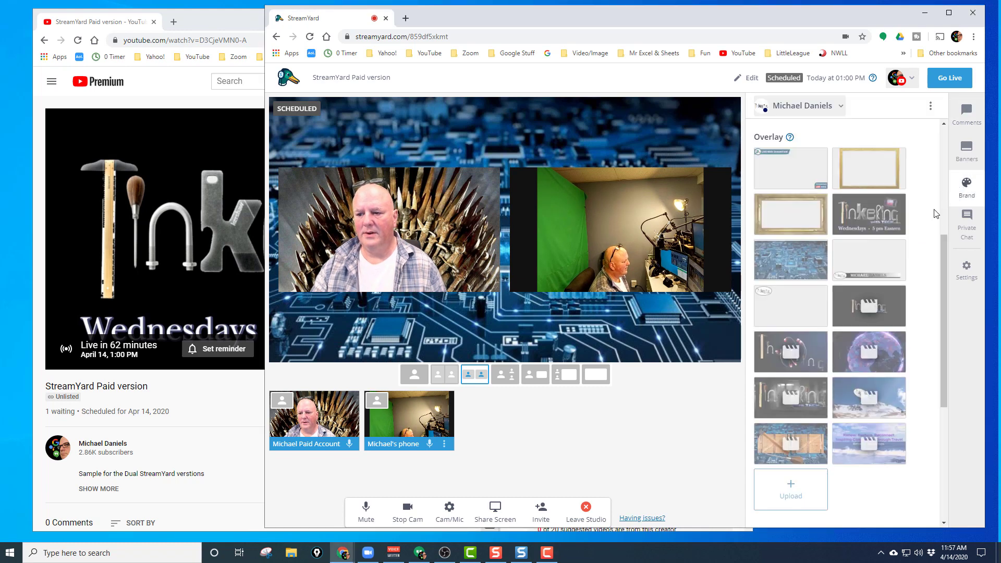
left_click(790, 267)
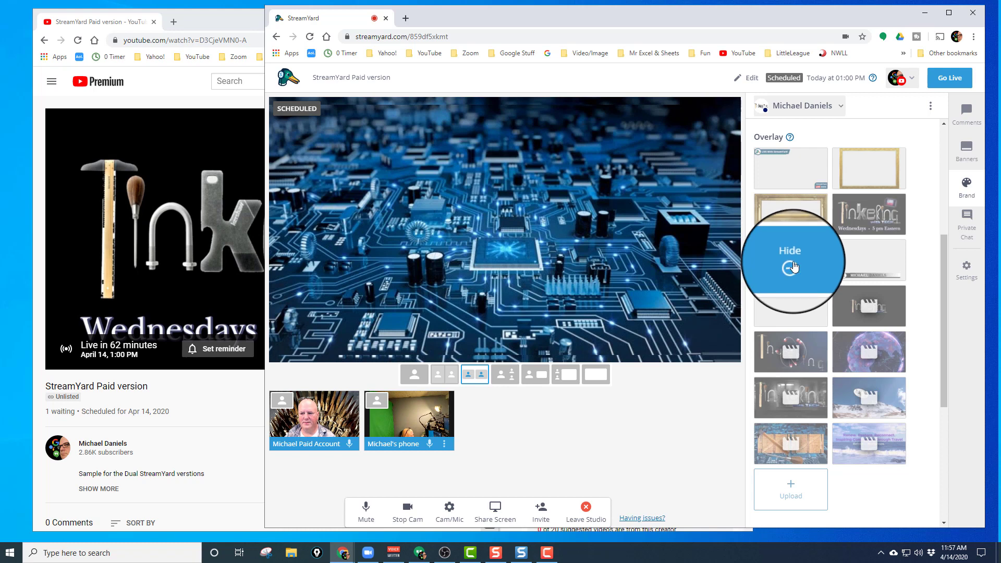
scroll(801, 267, "down", 1)
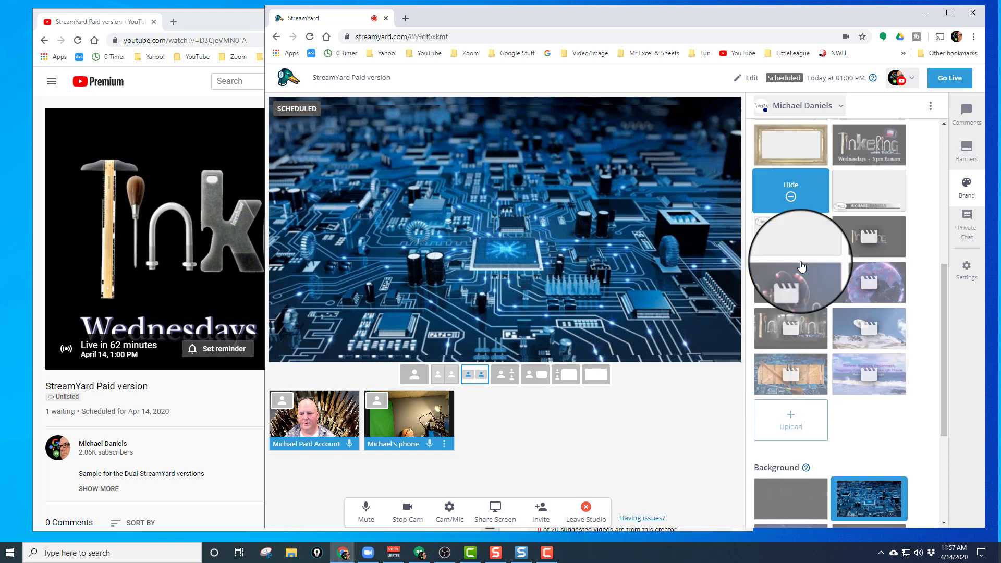
scroll(801, 267, "down", 1)
scroll(801, 267, "up", 1)
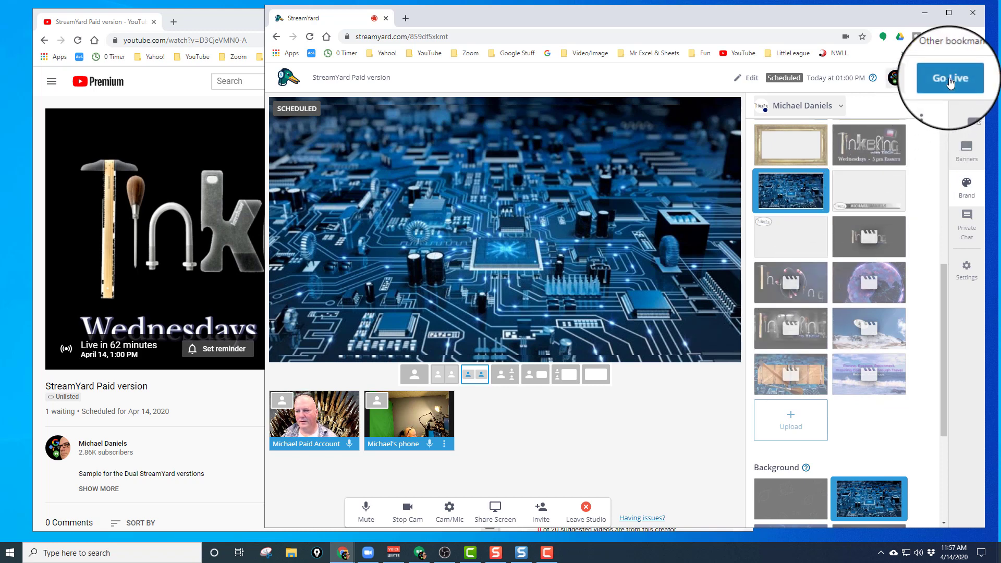
left_click(949, 80)
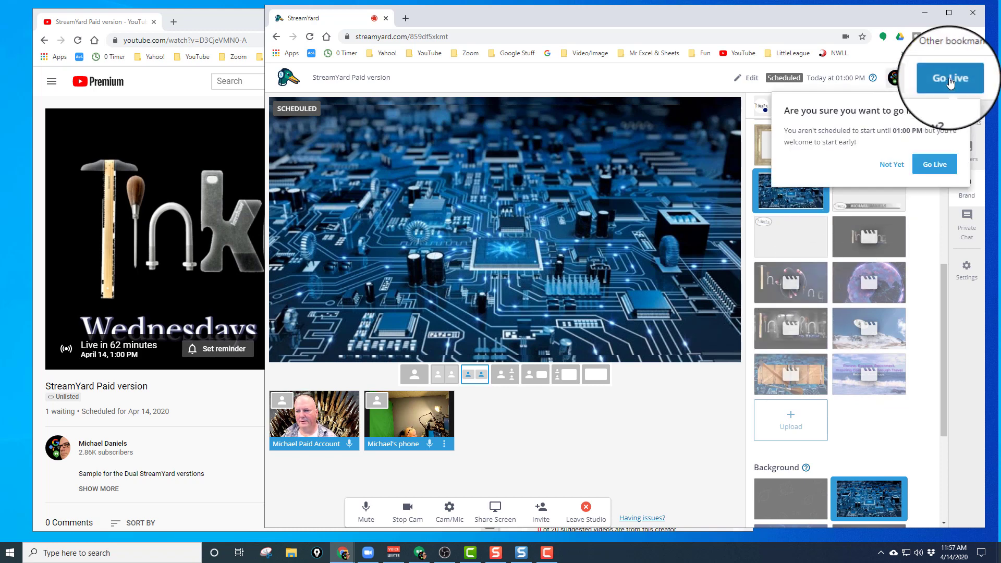
left_click(935, 167)
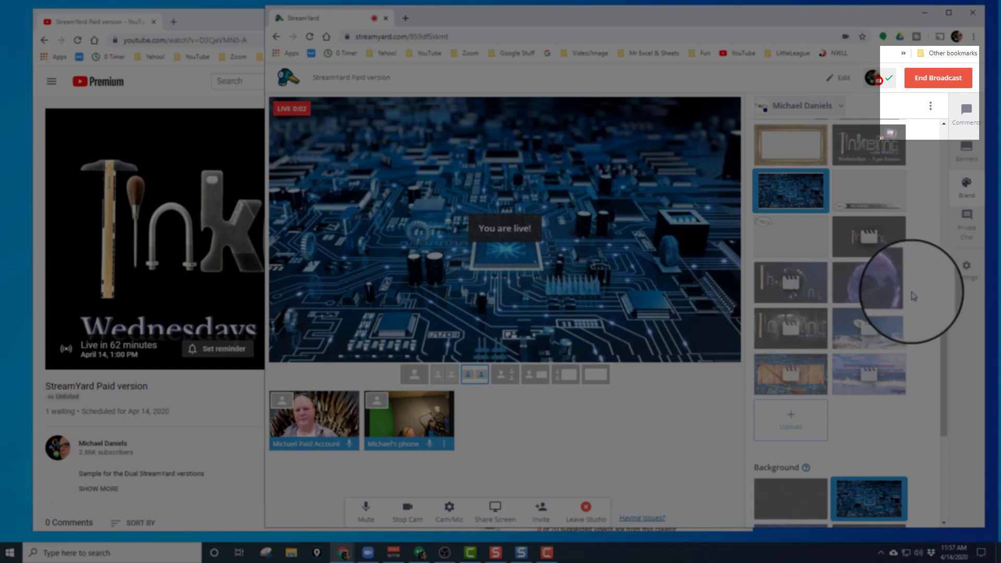
Play the wooden doors and tools video overlay, and hide the circuit board overlay while it runs
left_click(790, 382)
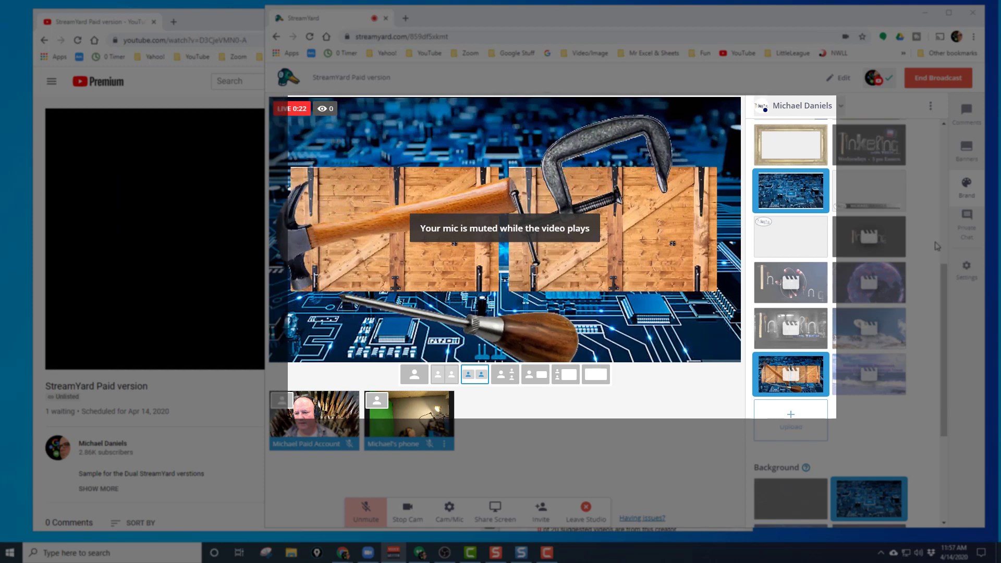
left_click(791, 194)
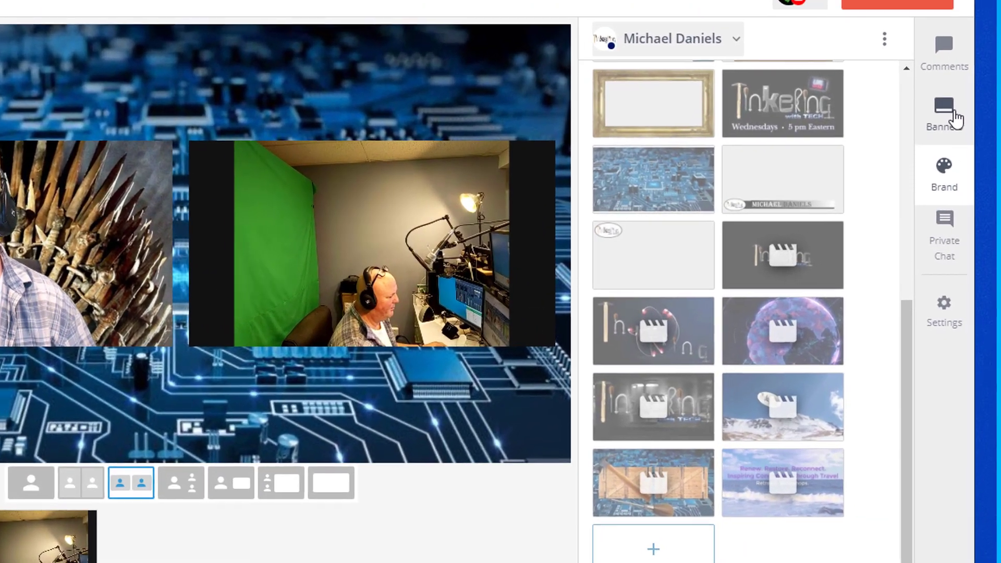
Show the "Join the Tinkering with Tech community" banner about daily tips together with the "Welcome to the show" ticker
left_click(975, 146)
left_click(746, 255)
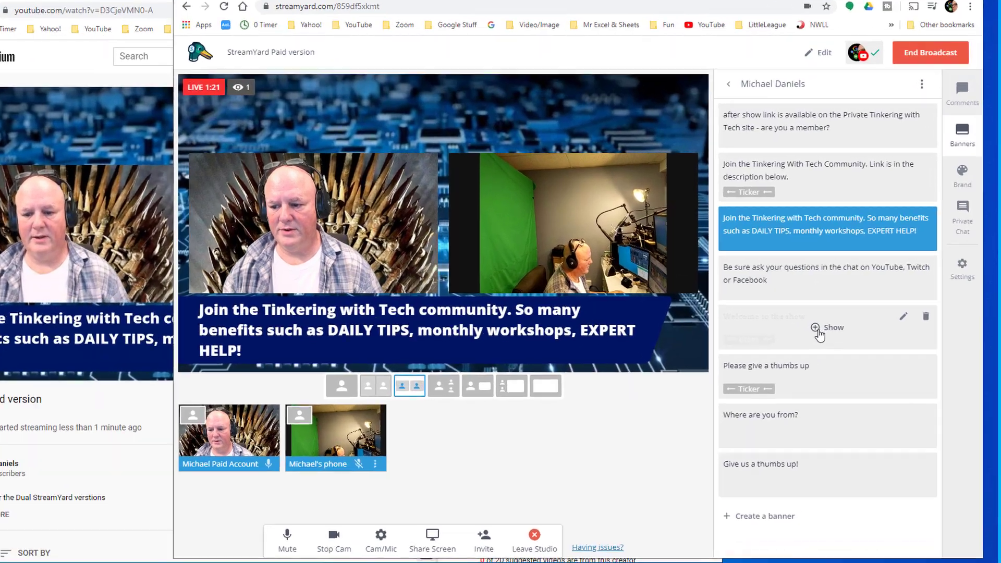
left_click(844, 321)
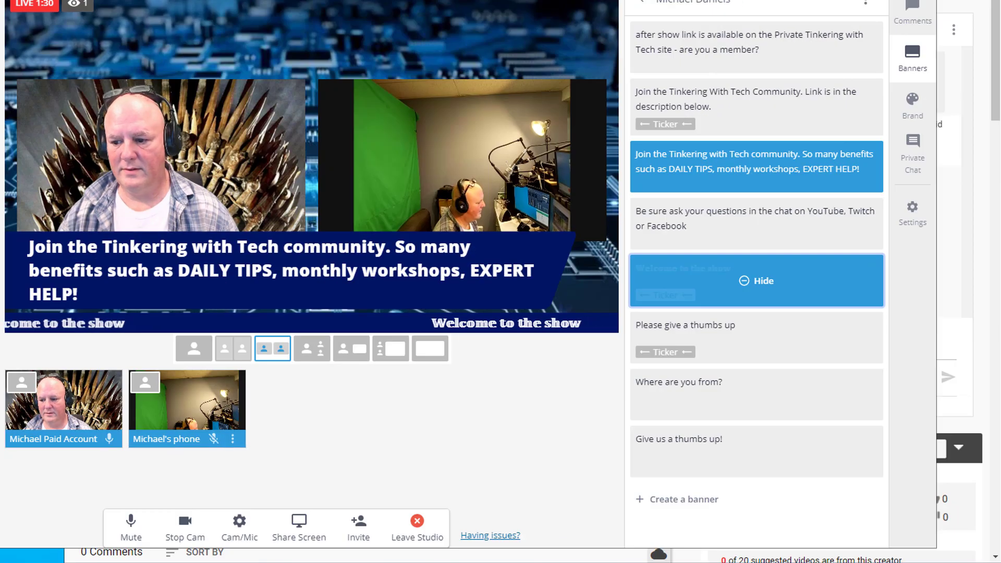
Hide the "Welcome to the show" ticker and show the "Please give a thumbs up" ticker instead
mouse_move(809, 351)
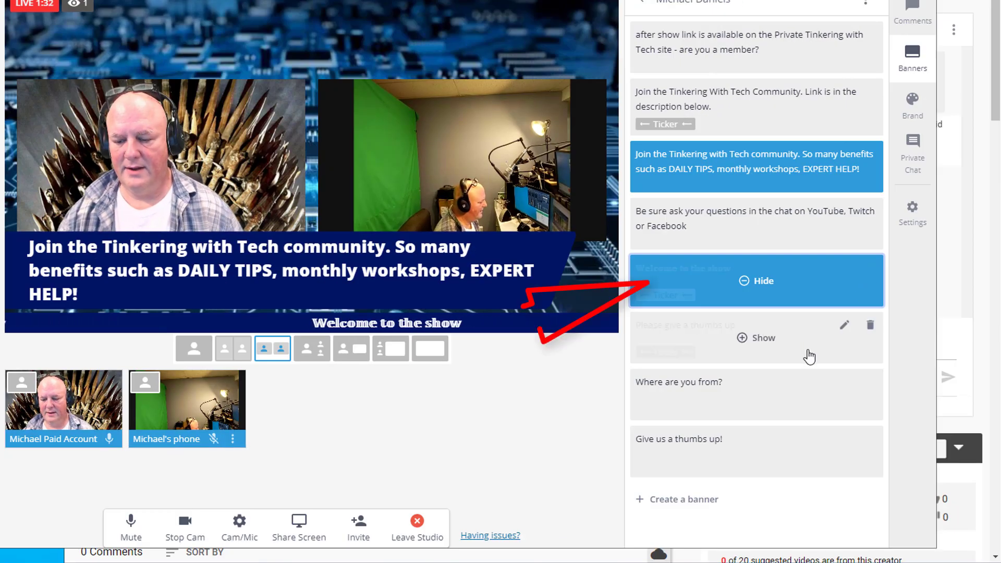
left_click(762, 284)
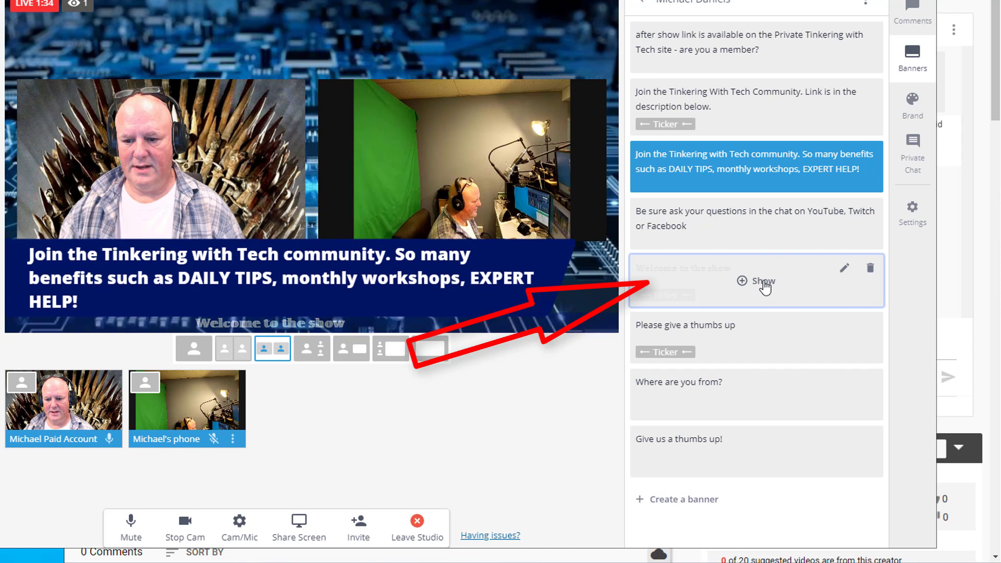
left_click(746, 339)
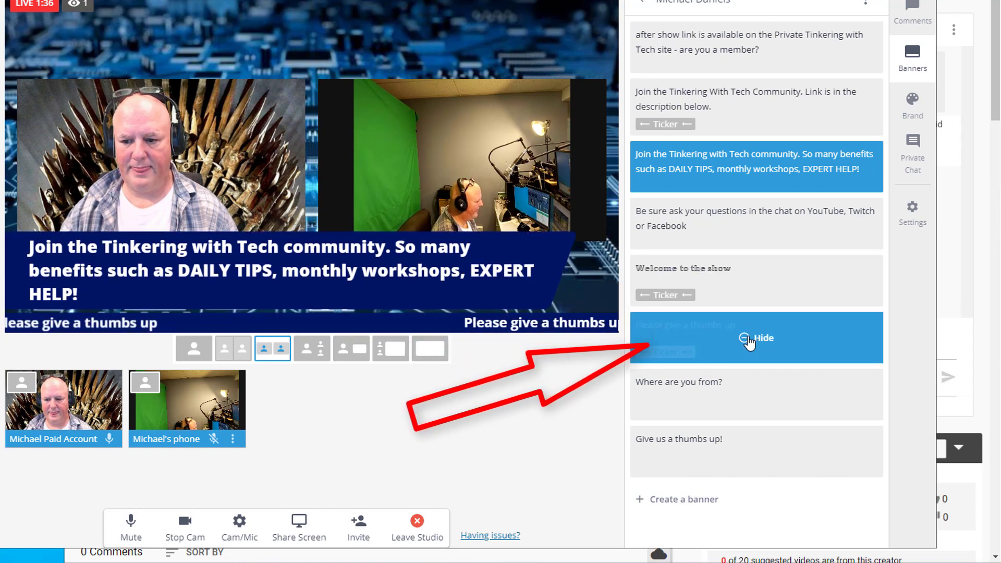
Replace the community banner with "Give us a thumbs up!" and hide the "Please give a thumbs up" ticker
mouse_move(741, 407)
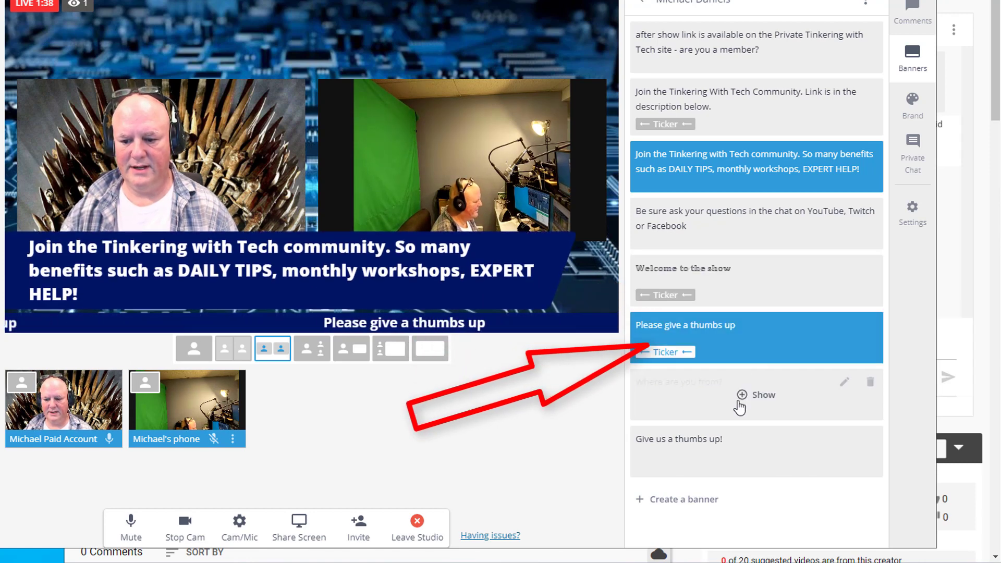
left_click(744, 448)
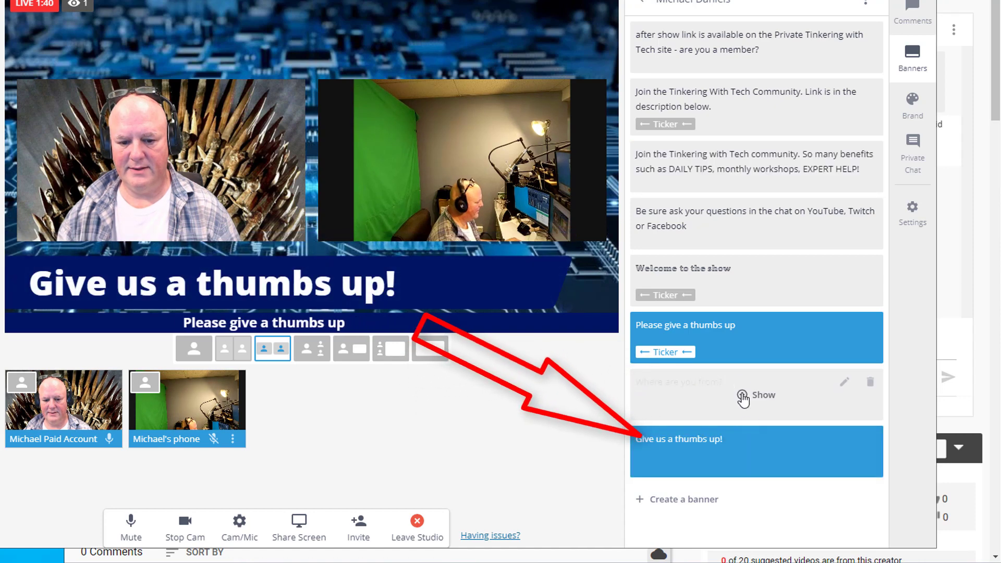
mouse_move(740, 360)
left_click(746, 340)
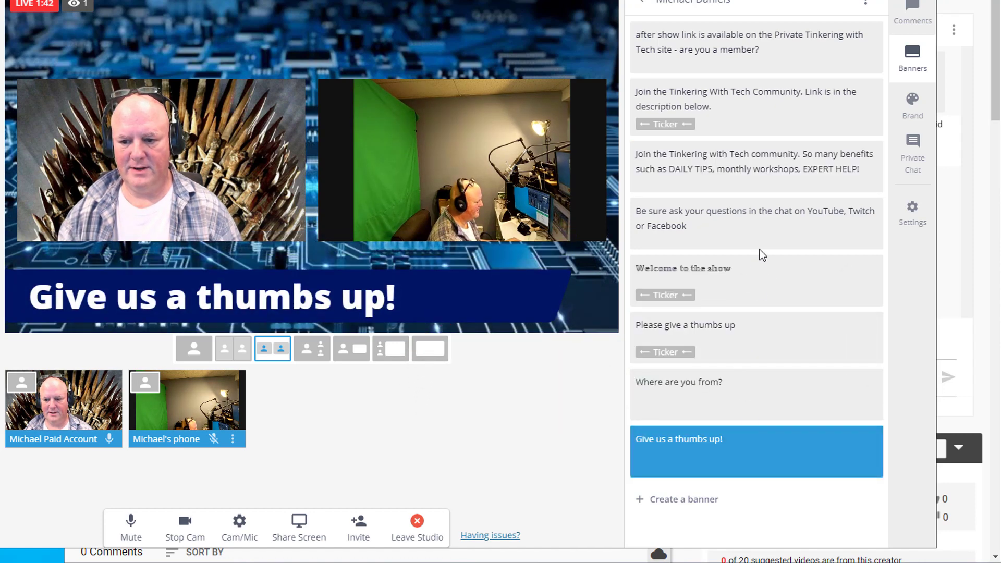
Switch the stream to the phone camera alone at full size and hide the "Give us a thumbs up!" banner
mouse_move(757, 298)
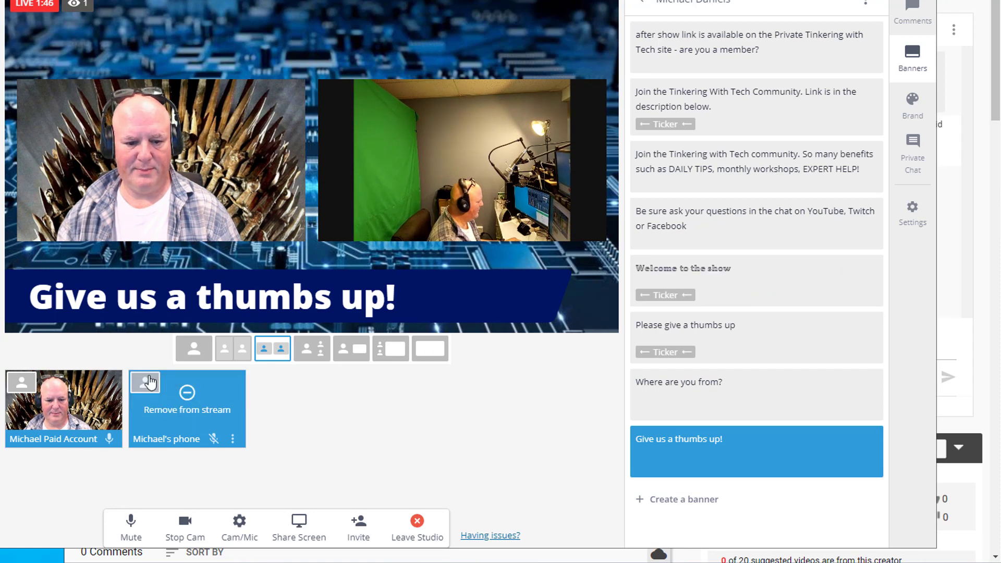
left_click(146, 385)
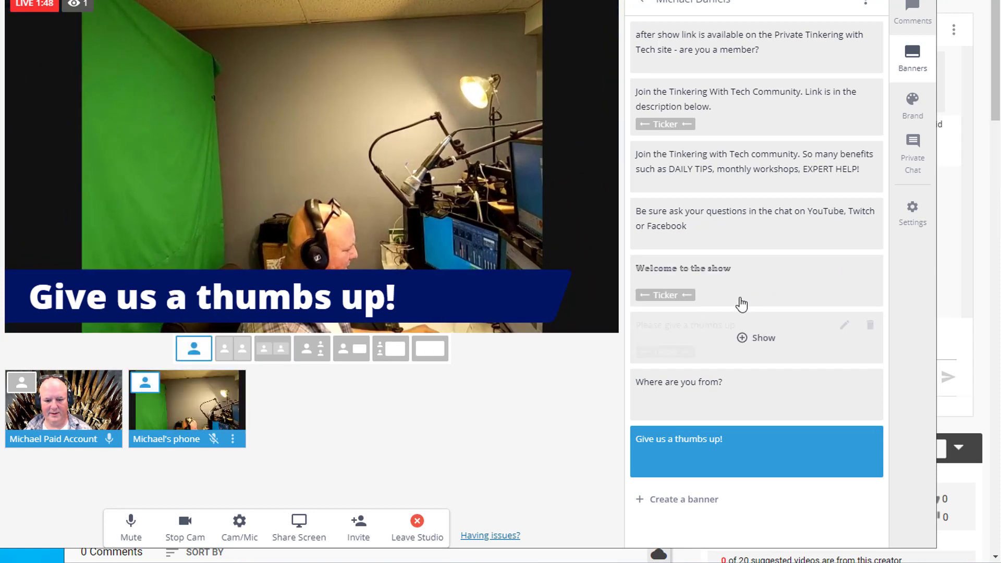
mouse_move(775, 267)
mouse_move(749, 401)
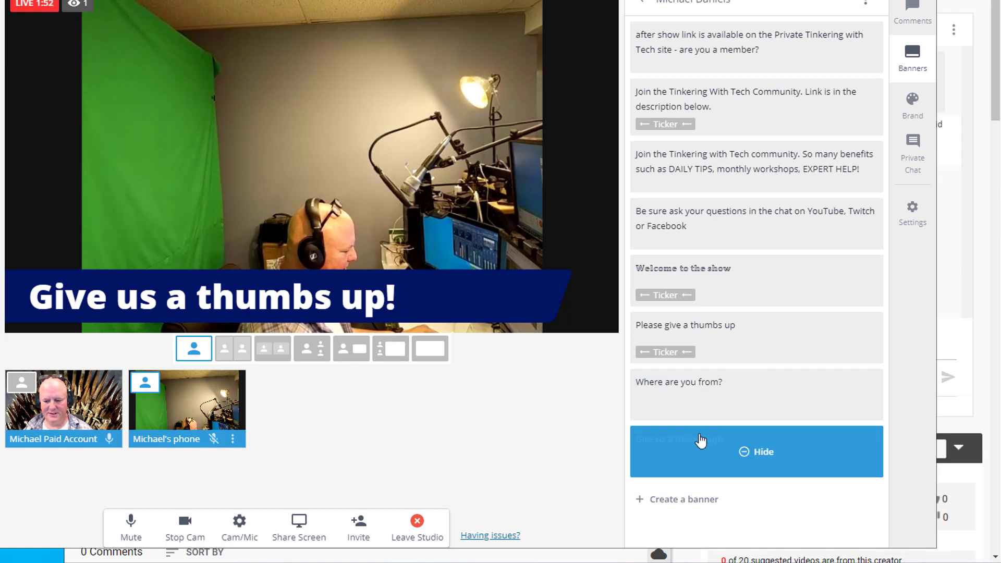
left_click(748, 453)
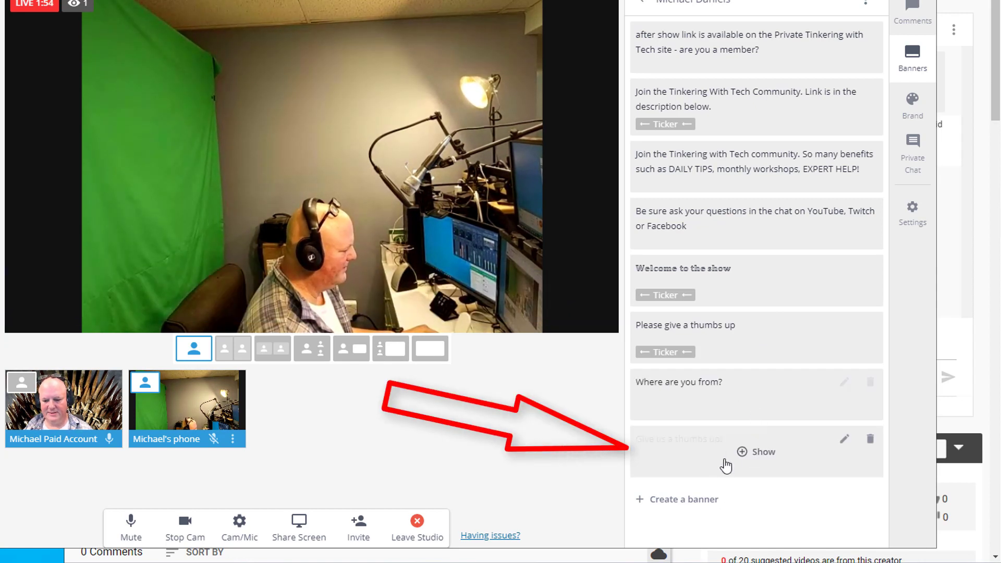
Create a non-scrolling banner containing the youtube.com address of the host's channel
left_click(704, 499)
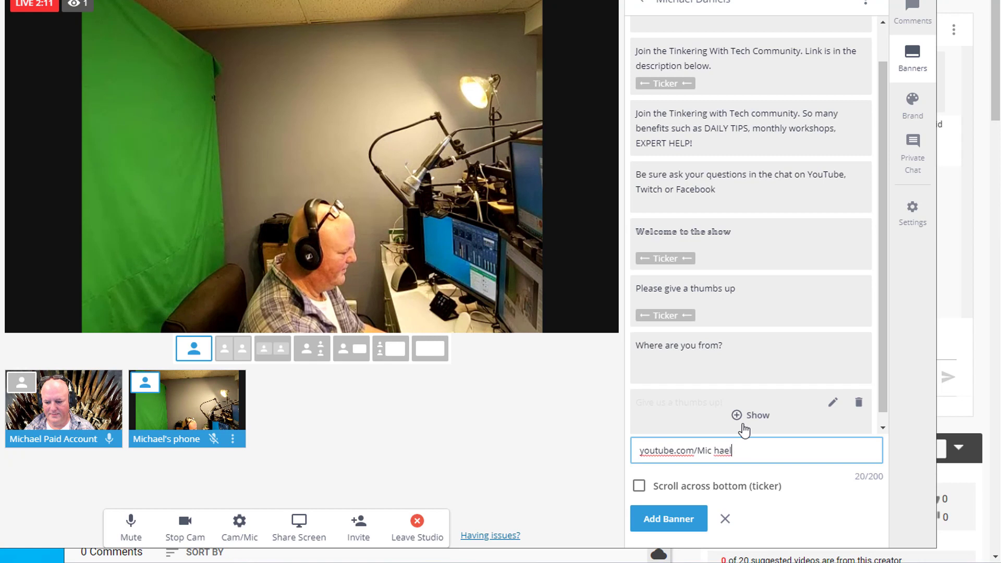
type("aniels")
key("Return")
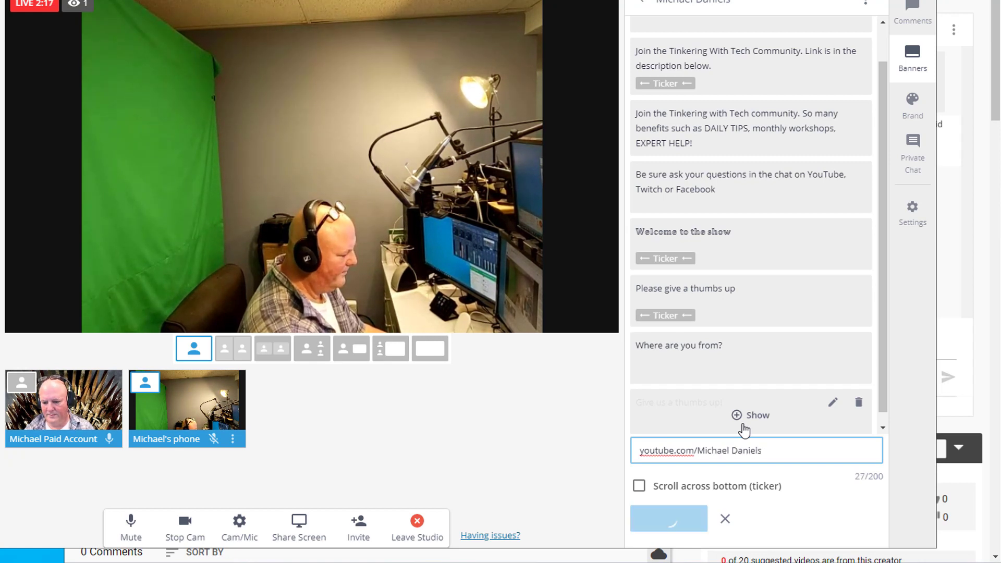
left_click(737, 403)
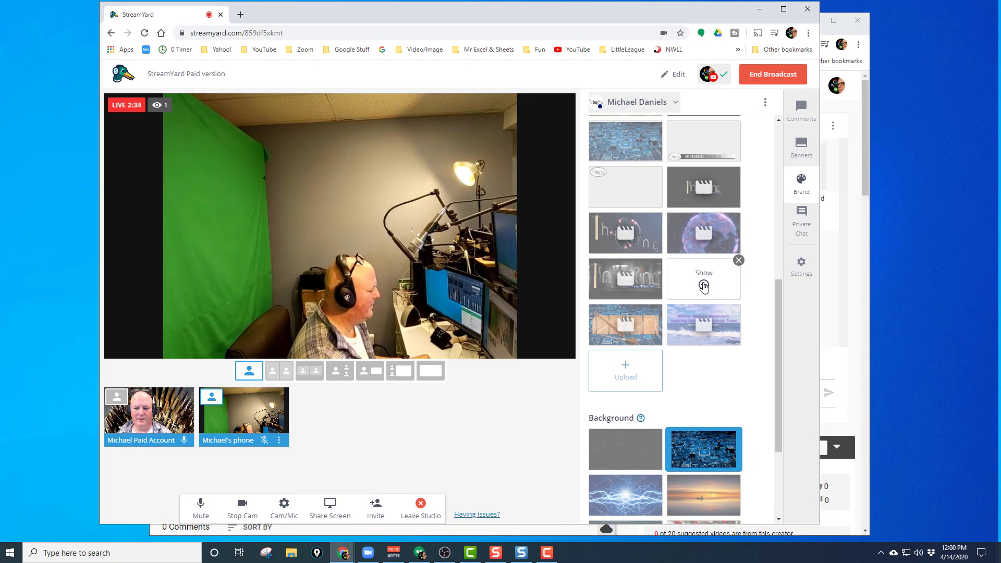
Play the snowy mountain video while switching to the spaced side-by-side layout, and play the title video with the red light trails
left_click(703, 285)
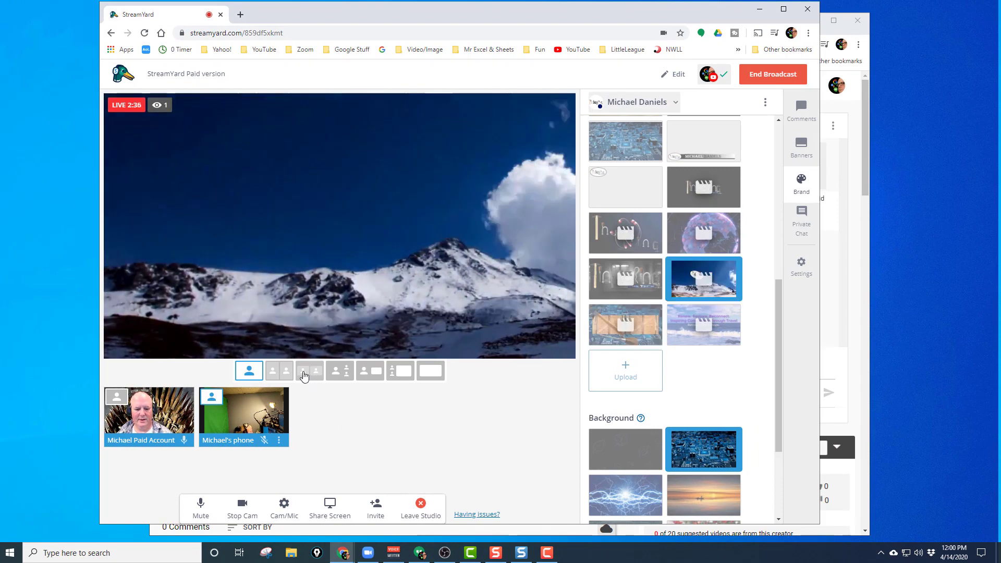
left_click(313, 372)
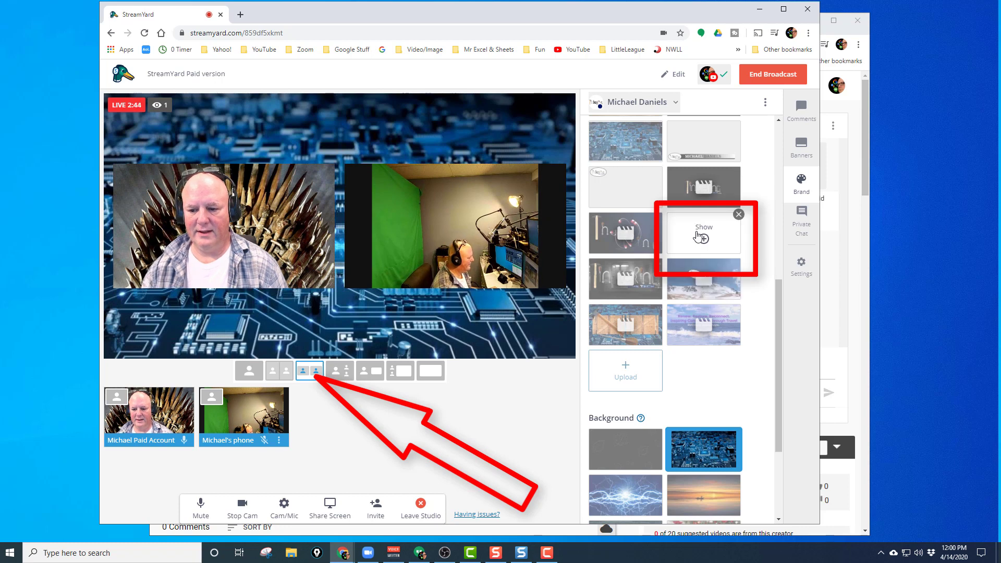
mouse_move(640, 239)
left_click(626, 240)
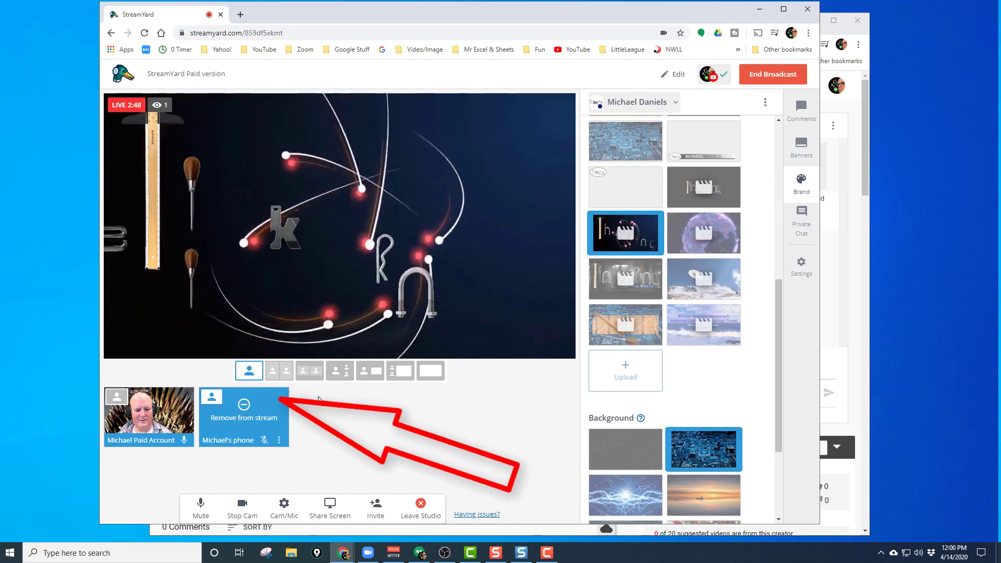
Show the phone camera alone, and replace the briefly displayed oval logo with the corner Tinkering with Tech logo overlay
left_click(214, 398)
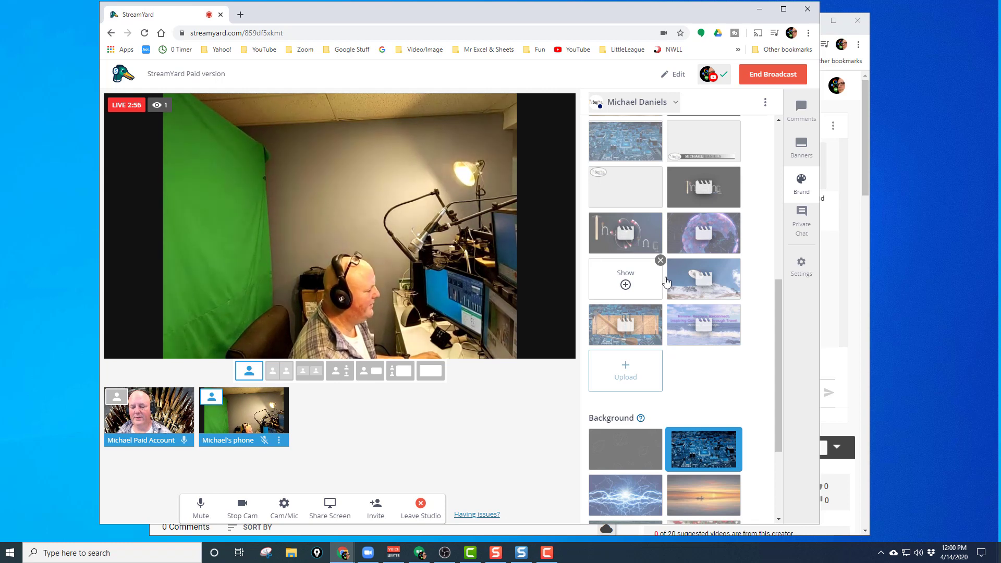
scroll(677, 300, "up", 5)
scroll(677, 302, "up", 1)
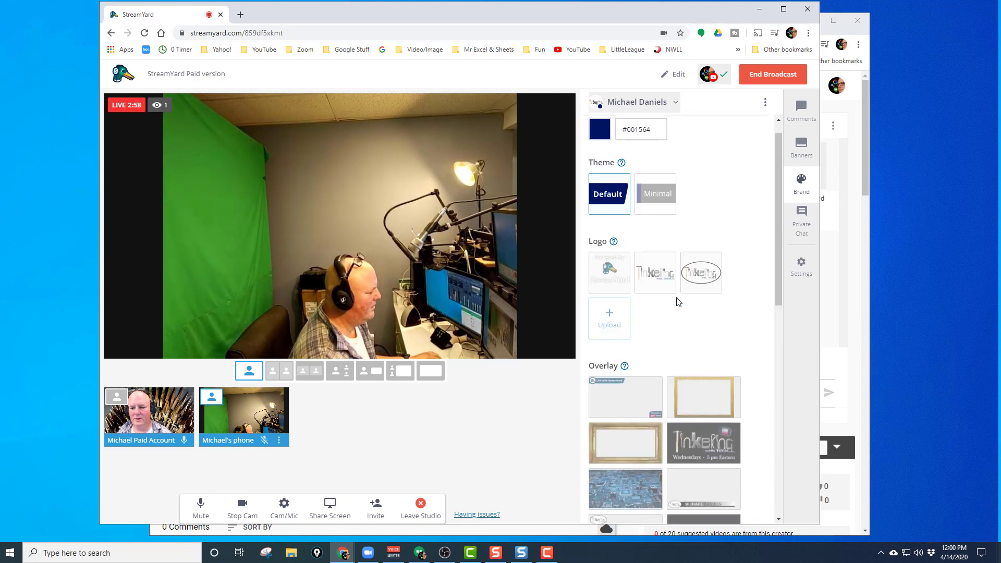
left_click(701, 279)
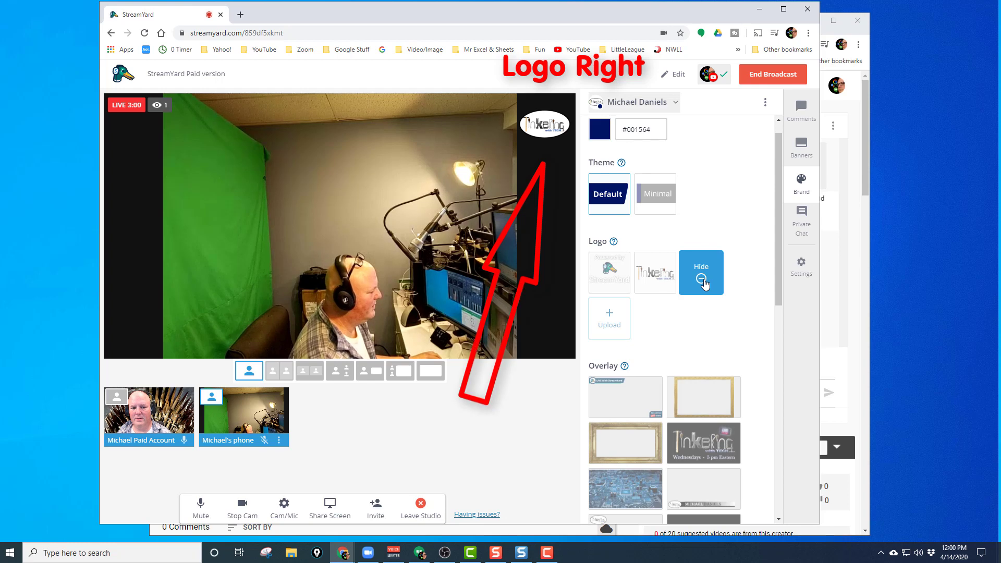
left_click(703, 282)
scroll(719, 281, "down", 5)
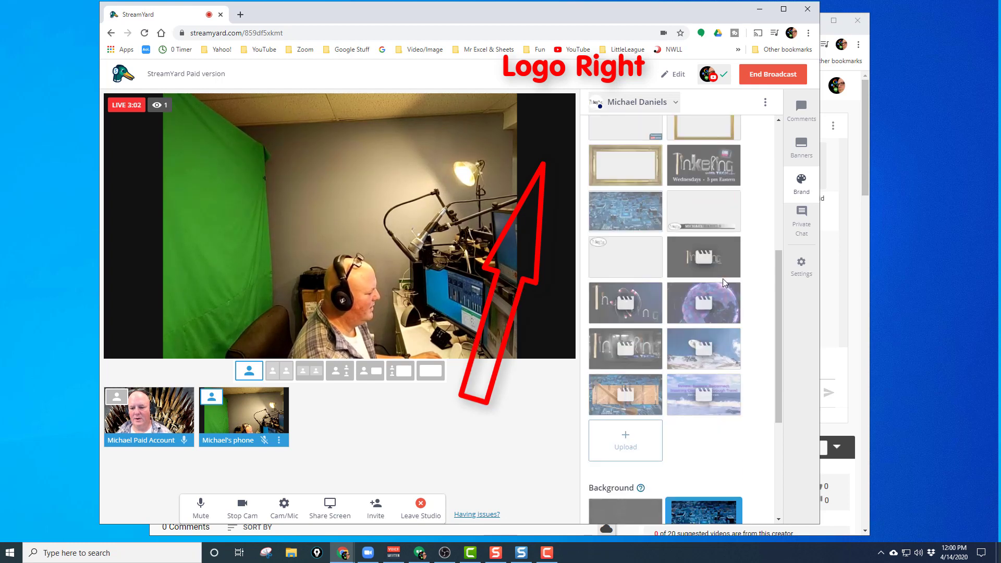
left_click(627, 263)
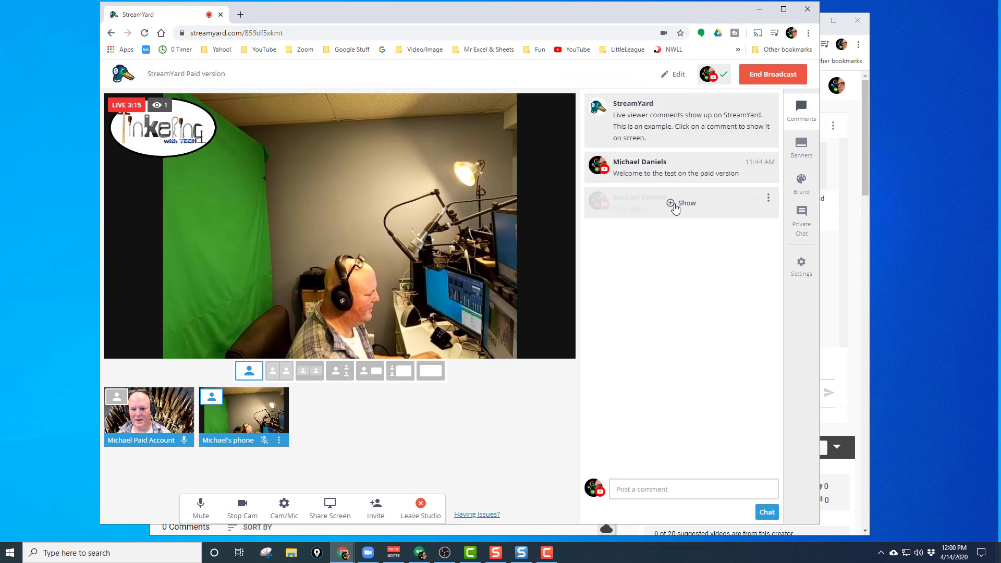
Display and hide the "Chat again" comment, and play the metallic Tinkering title video while switching to the spaced side-by-side layout
left_click(675, 206)
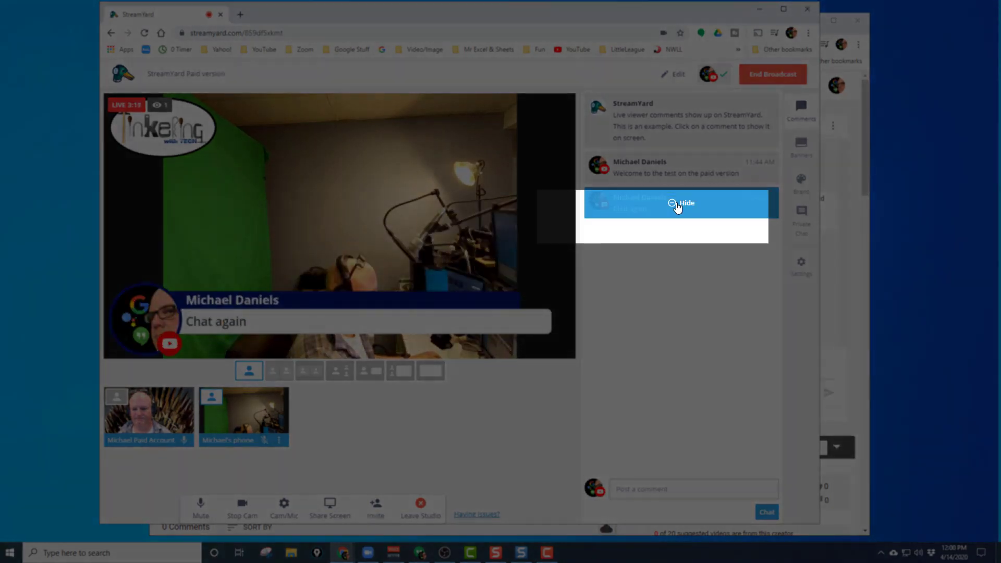
left_click(676, 206)
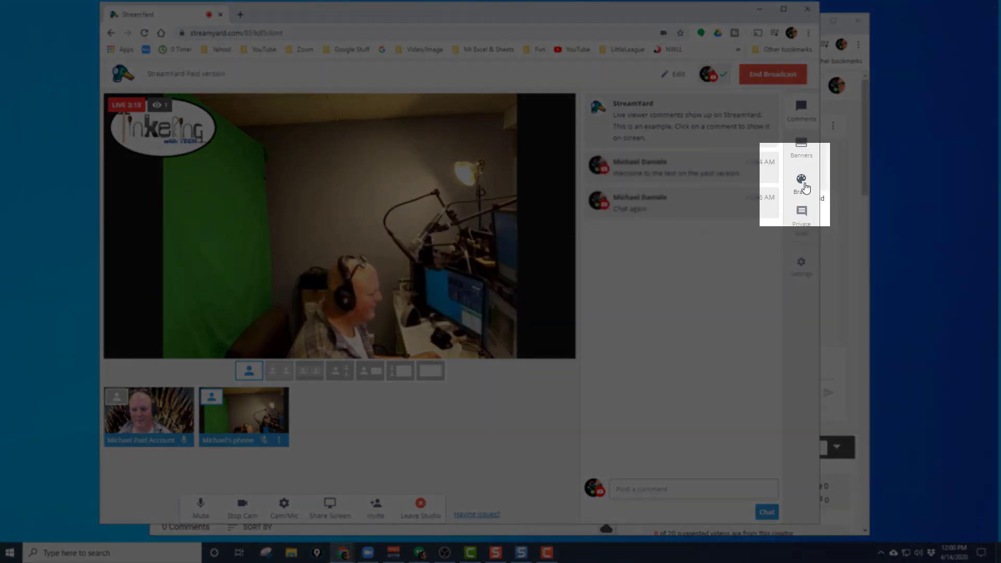
left_click(805, 187)
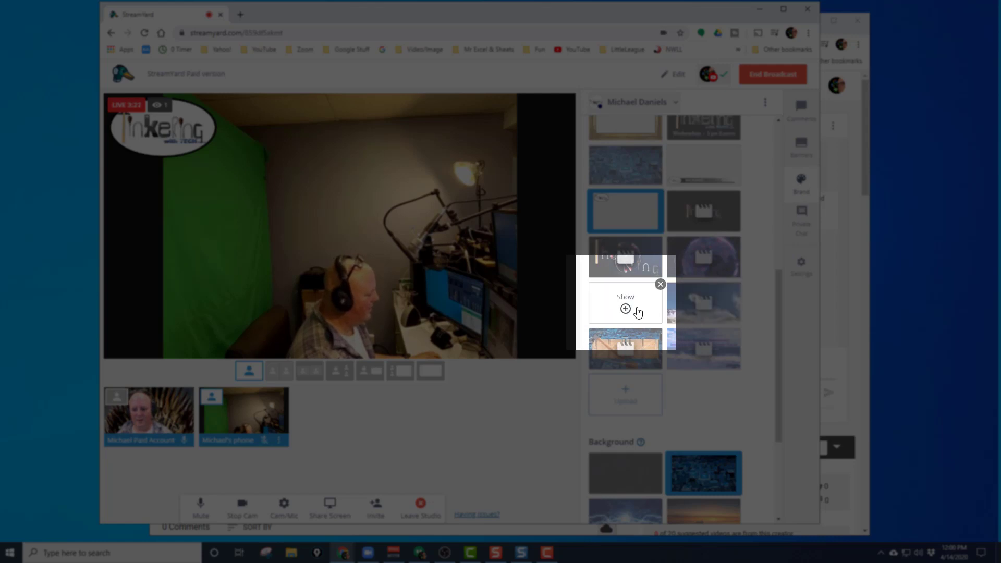
left_click(630, 310)
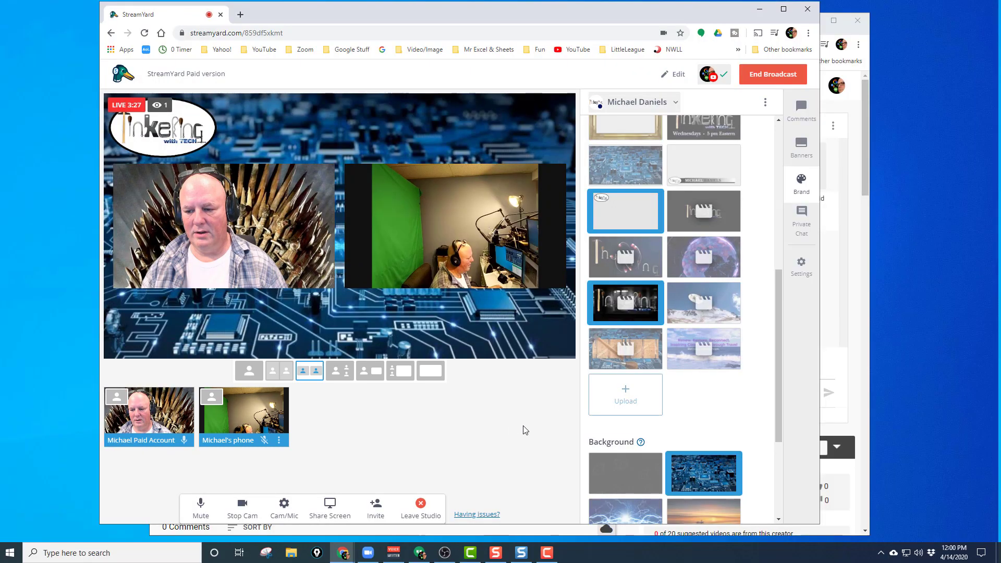
Display the viewer comment "Chat again" over the side-by-side cameras and hide it
mouse_move(659, 348)
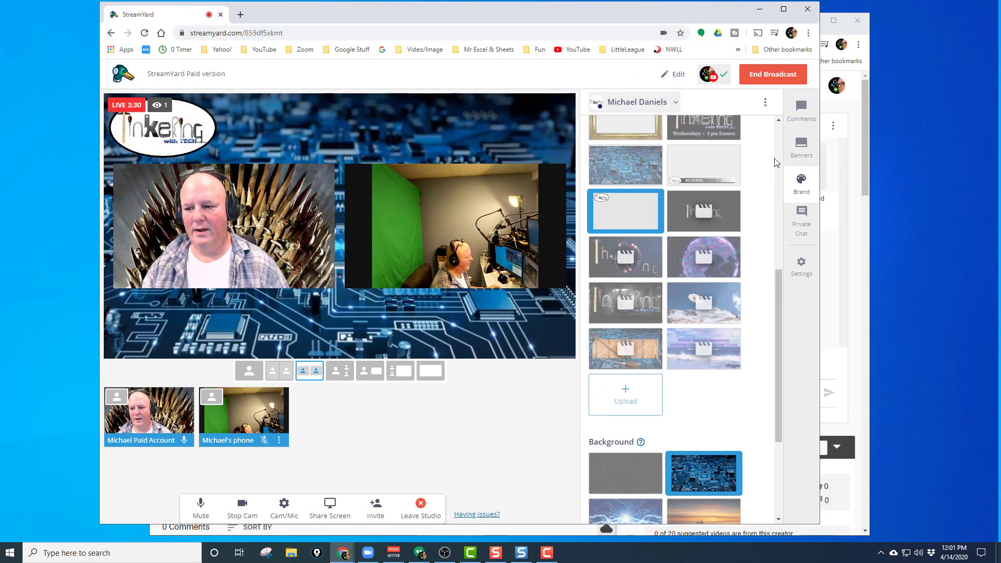
left_click(803, 112)
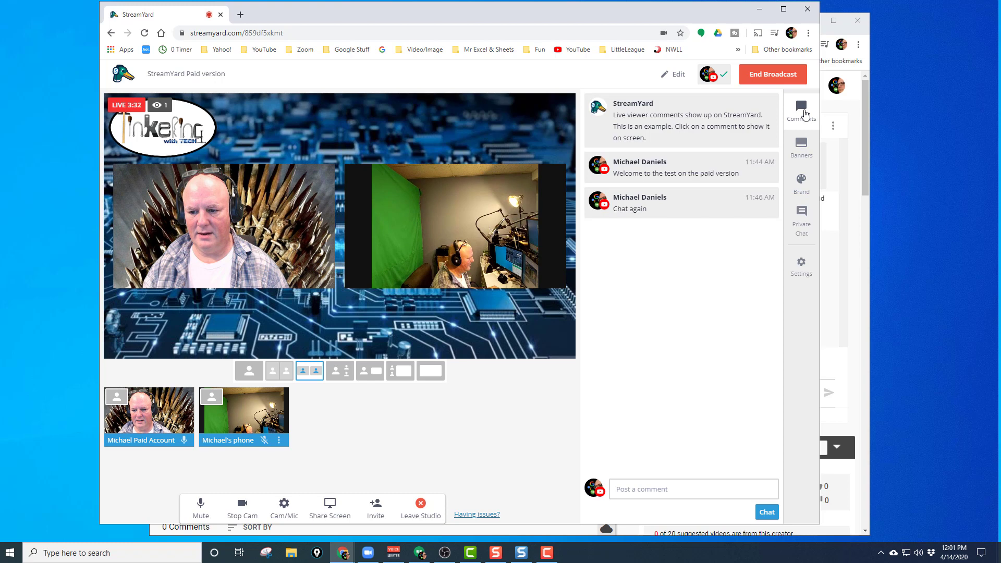
mouse_move(704, 183)
left_click(674, 206)
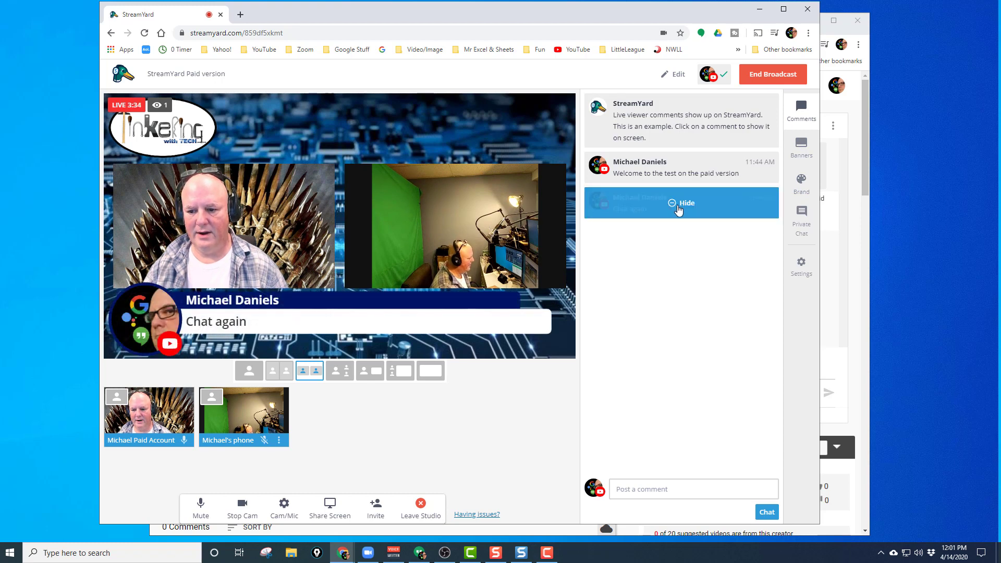
left_click(678, 206)
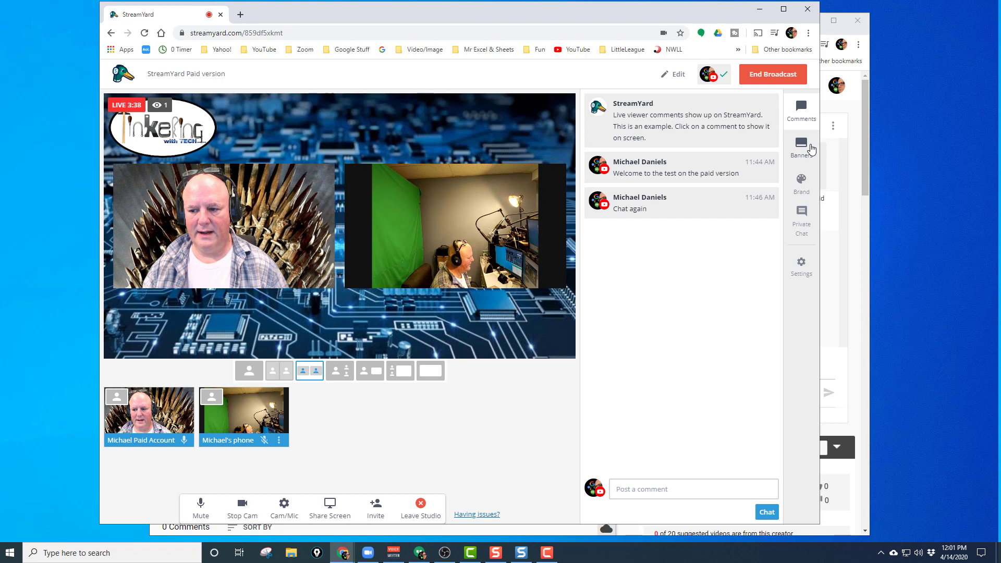
Show and hide the "Give us a thumbs up!" banner, and start the "Welcome to the show" ticker
left_click(811, 148)
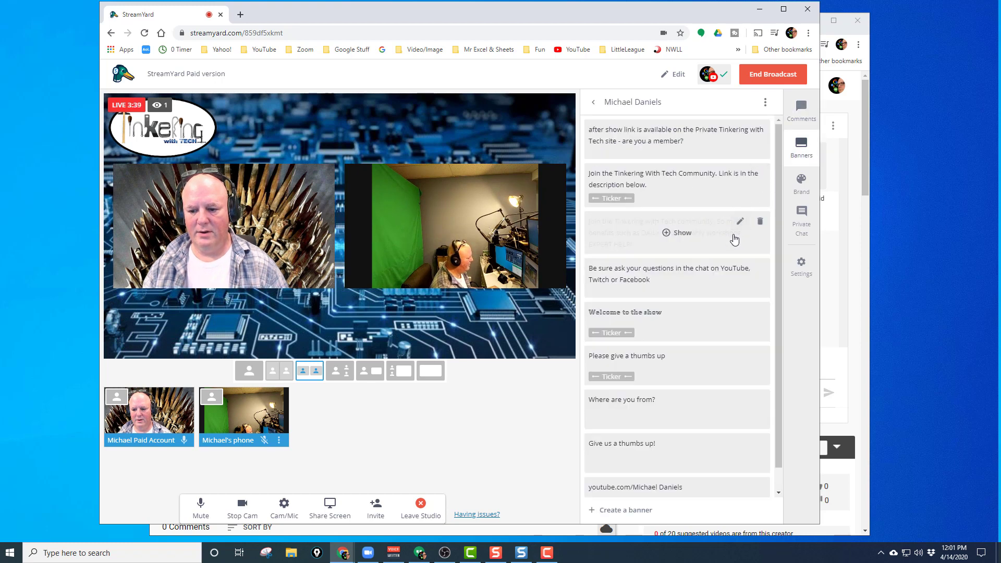
scroll(709, 276, "down", 1)
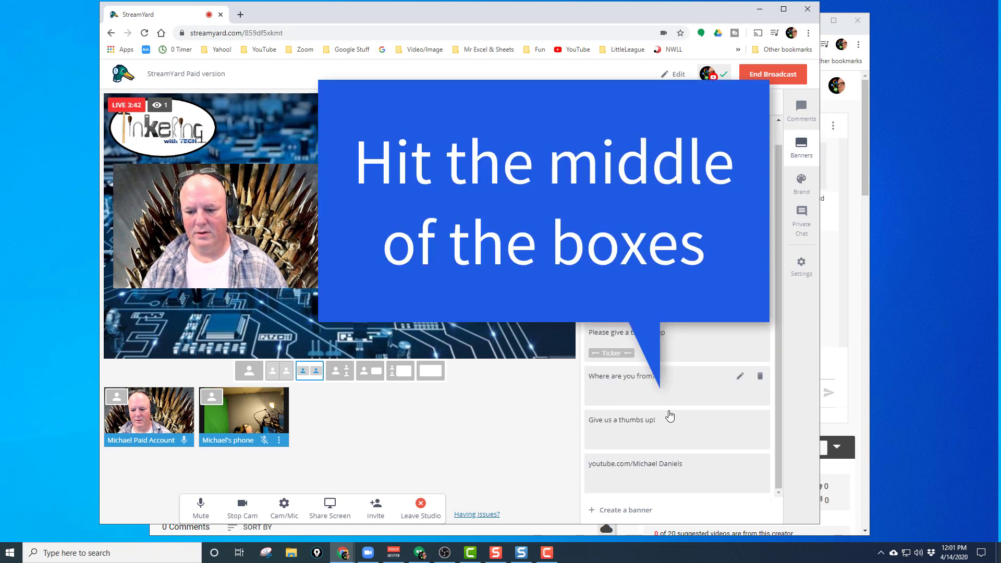
left_click(672, 427)
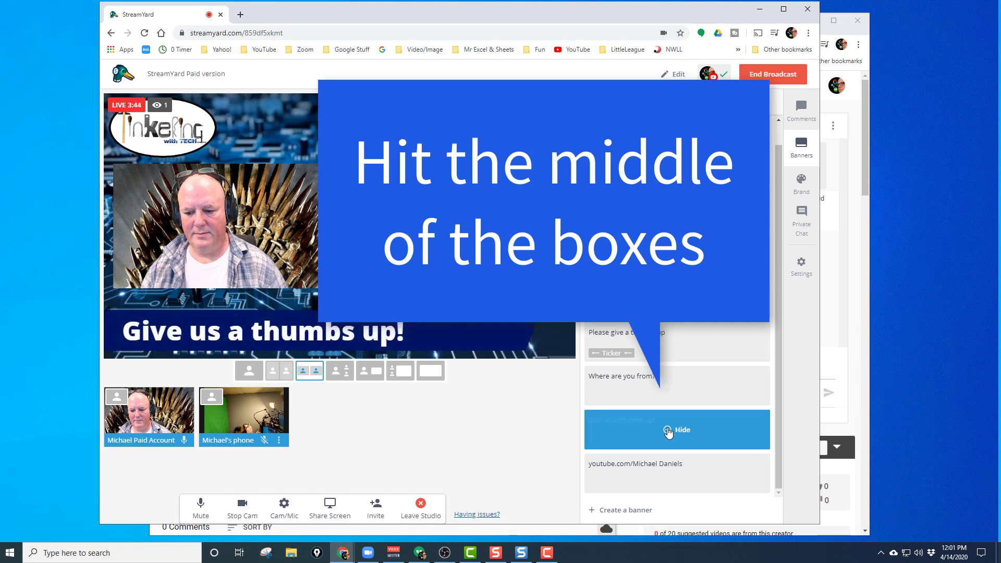
left_click(672, 430)
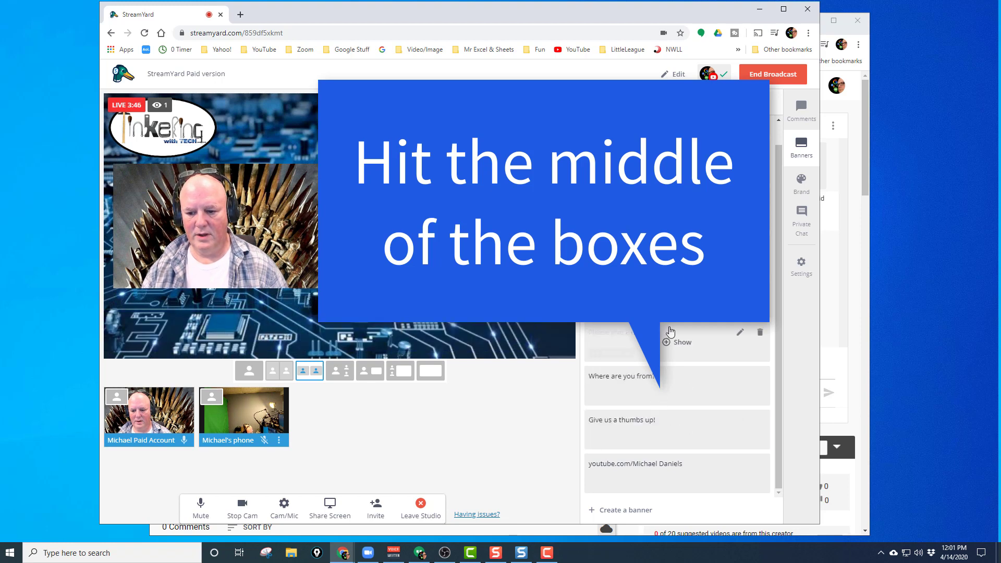
left_click(672, 304)
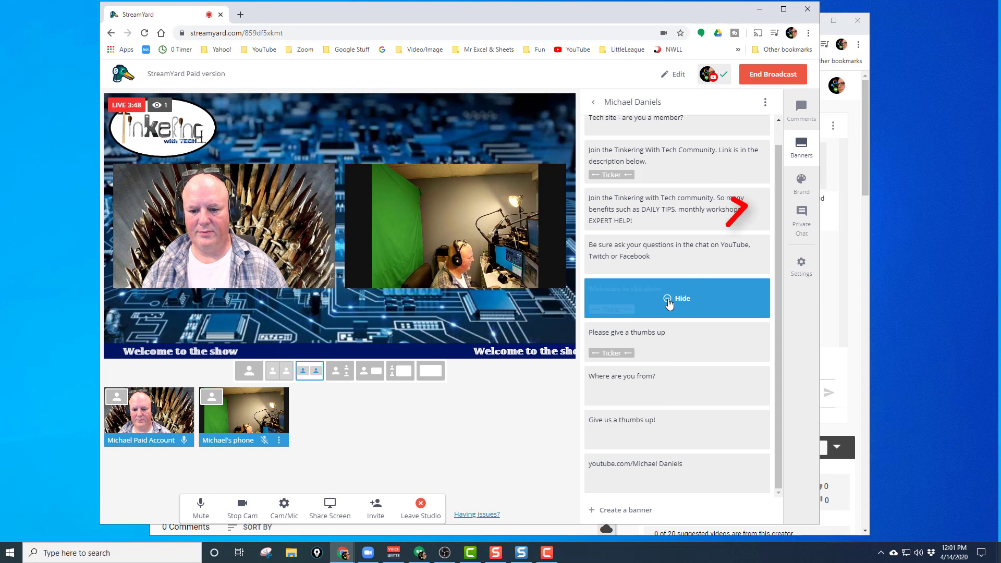
Display the comment "Welcome to the test on the paid version" above the ticker and switch to the large-host layout with a small phone camera
left_click(801, 111)
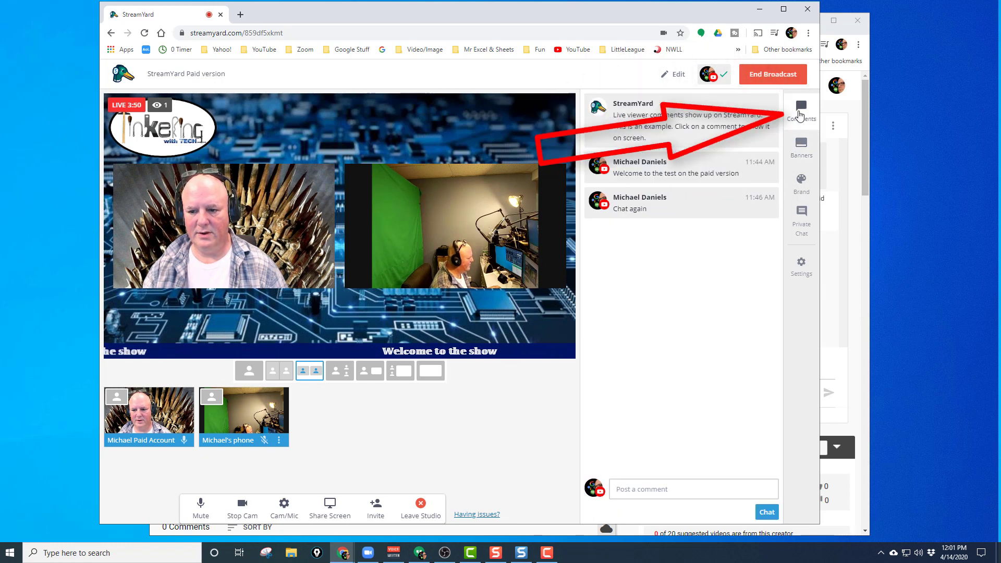
mouse_move(708, 168)
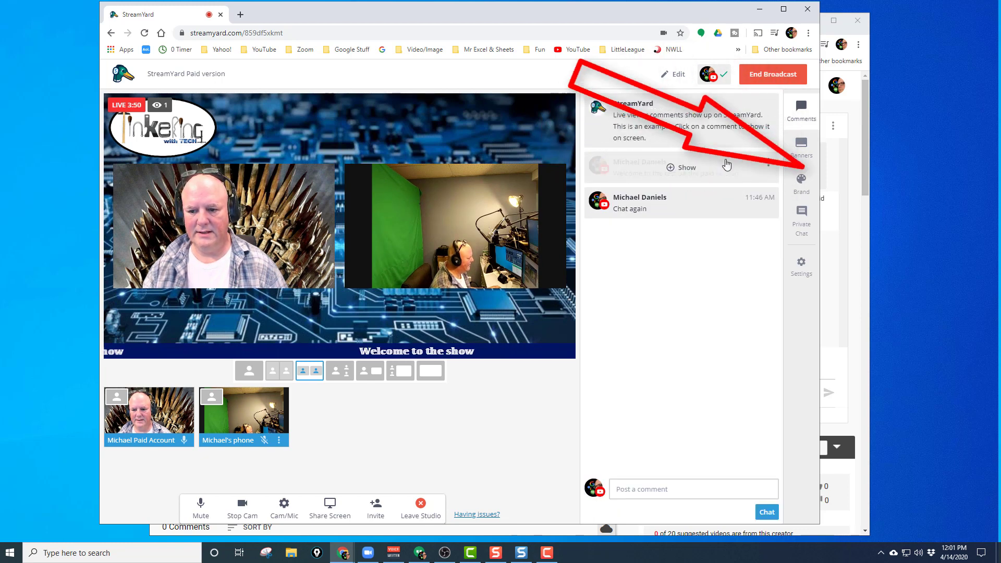
left_click(669, 169)
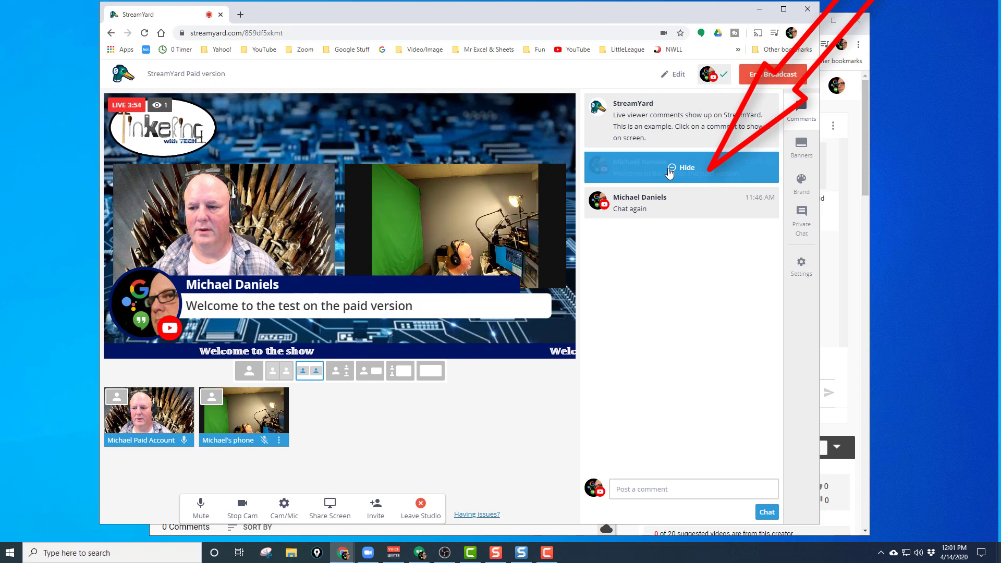
left_click(670, 170)
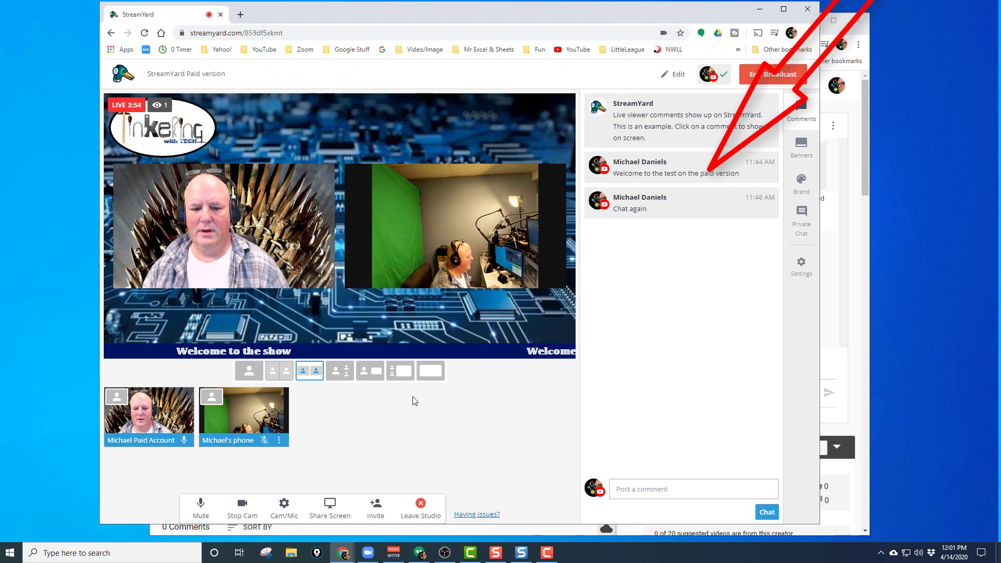
left_click(670, 169)
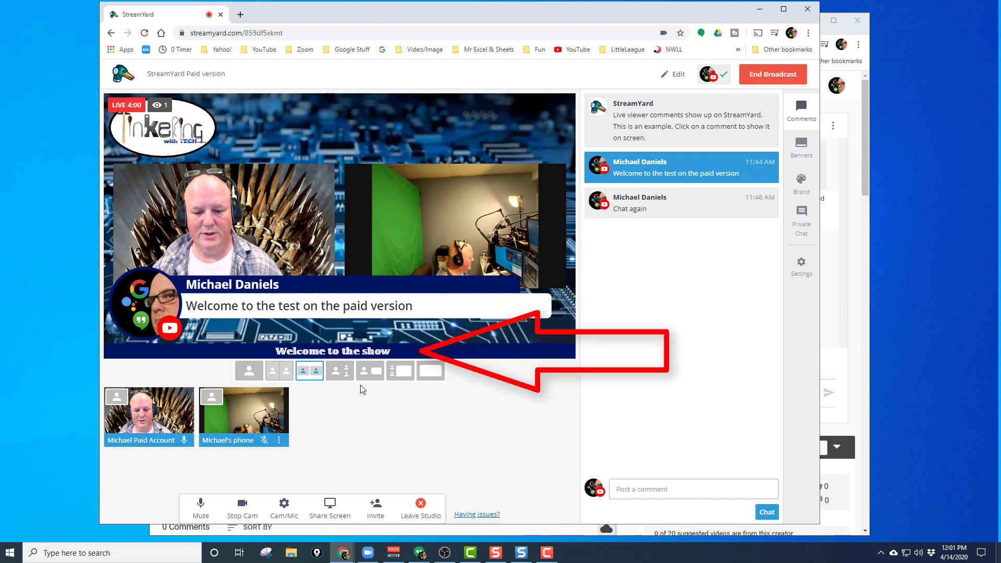
left_click(342, 377)
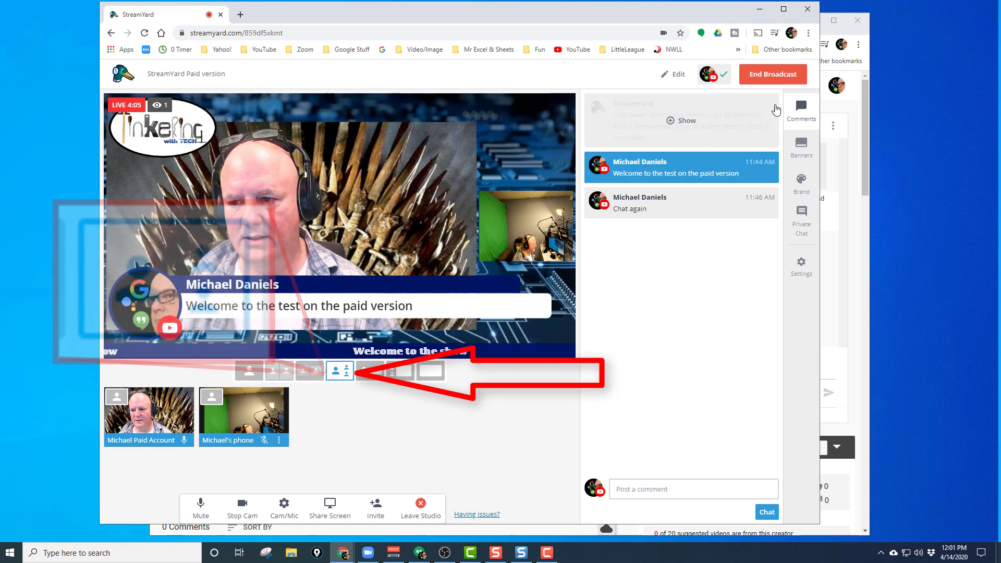
Hide the "Welcome to the test on the paid version" comment and the "Welcome to the show" ticker
left_click(680, 174)
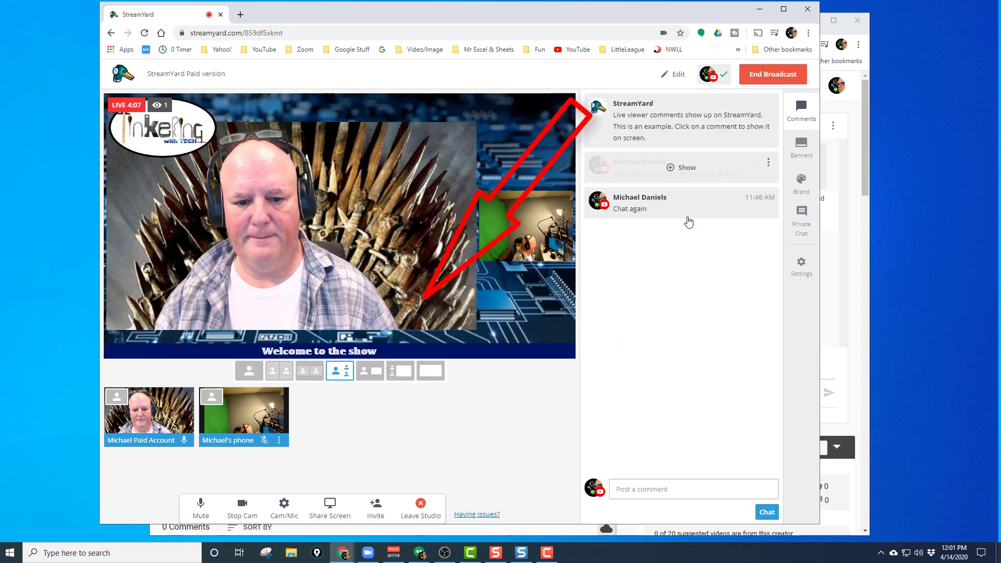
left_click(807, 149)
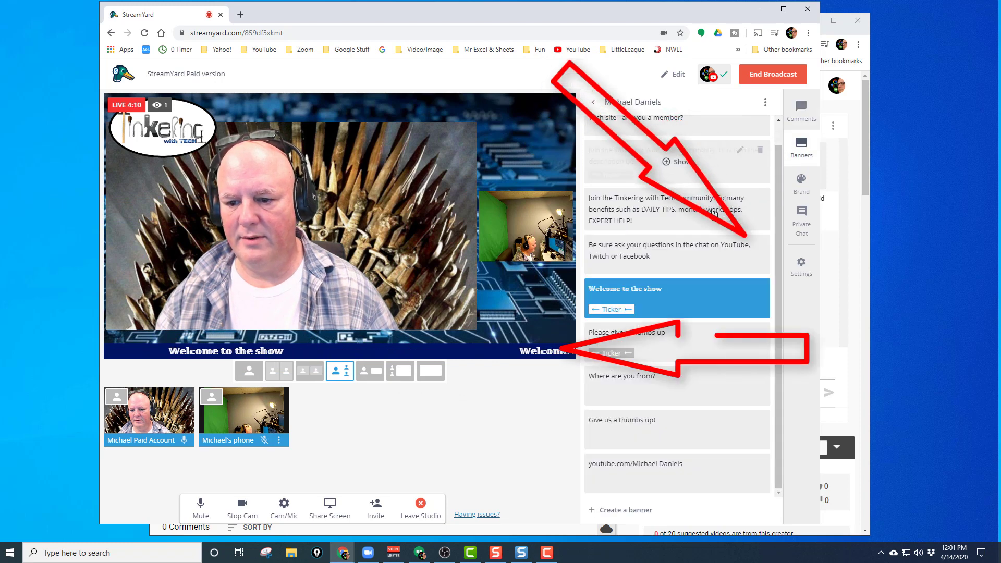
left_click(669, 300)
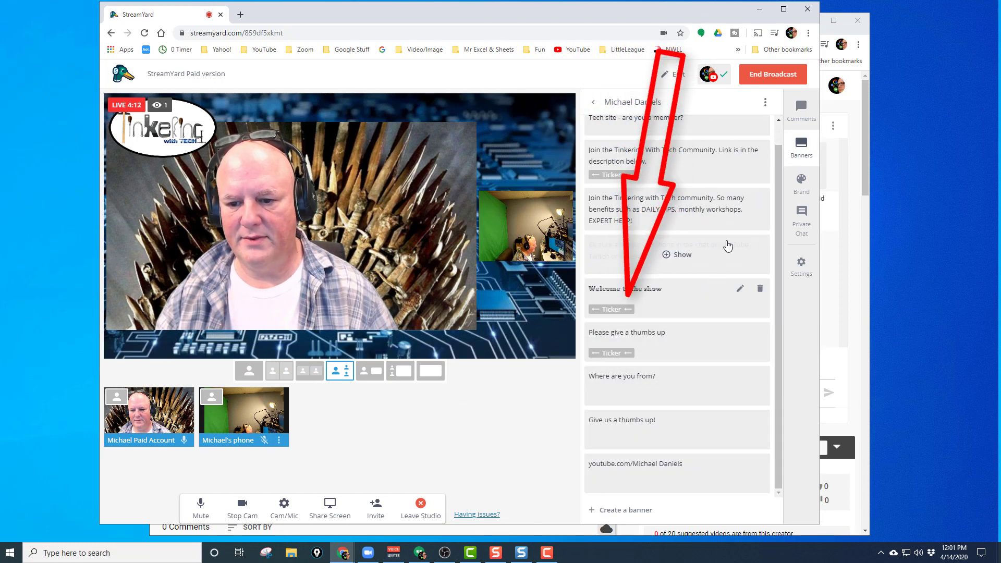
left_click(802, 110)
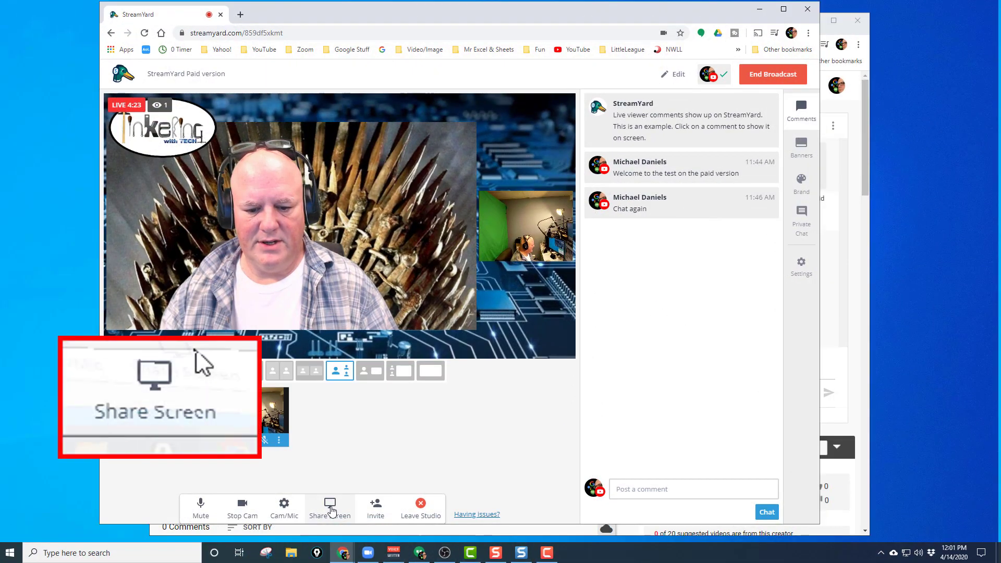
Share the Chrome tab named "Tinkering" in the broadcast, without audio
left_click(330, 504)
left_click(453, 374)
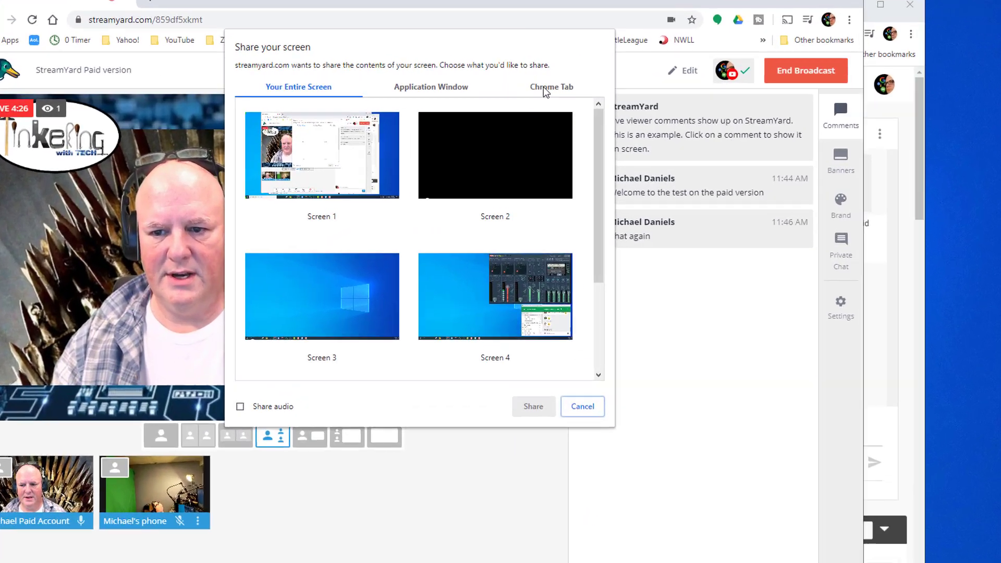
left_click(543, 87)
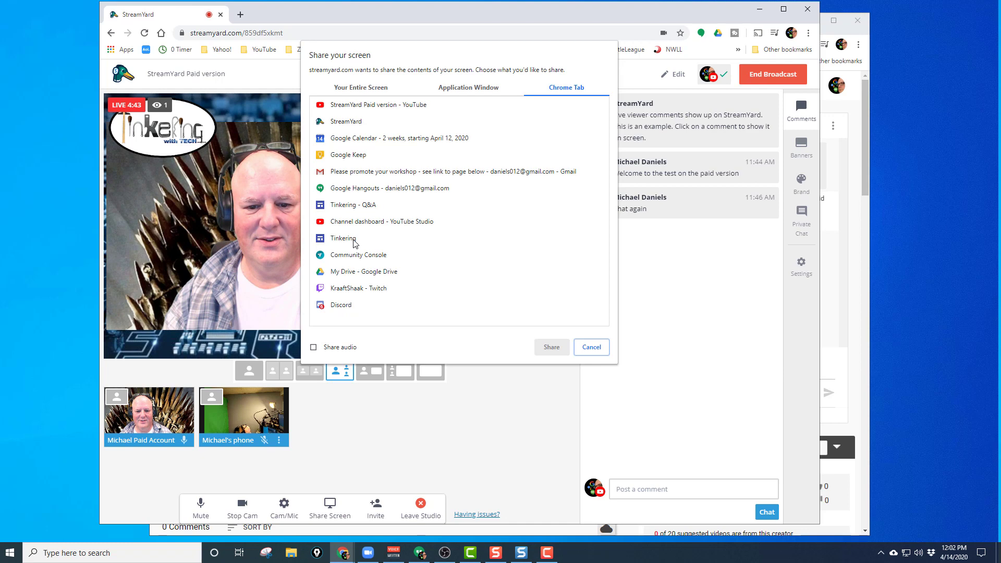
left_click(357, 242)
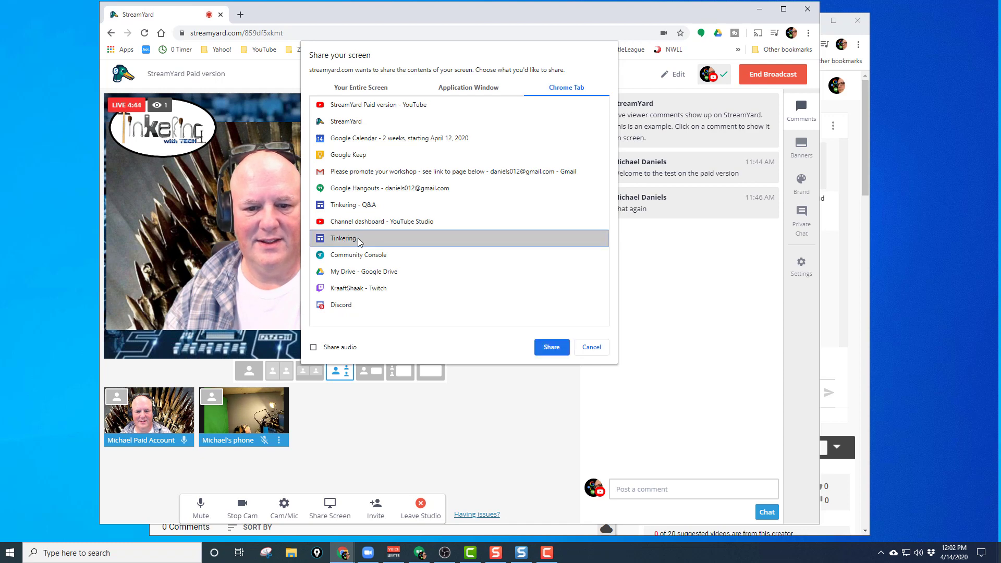
left_click(549, 345)
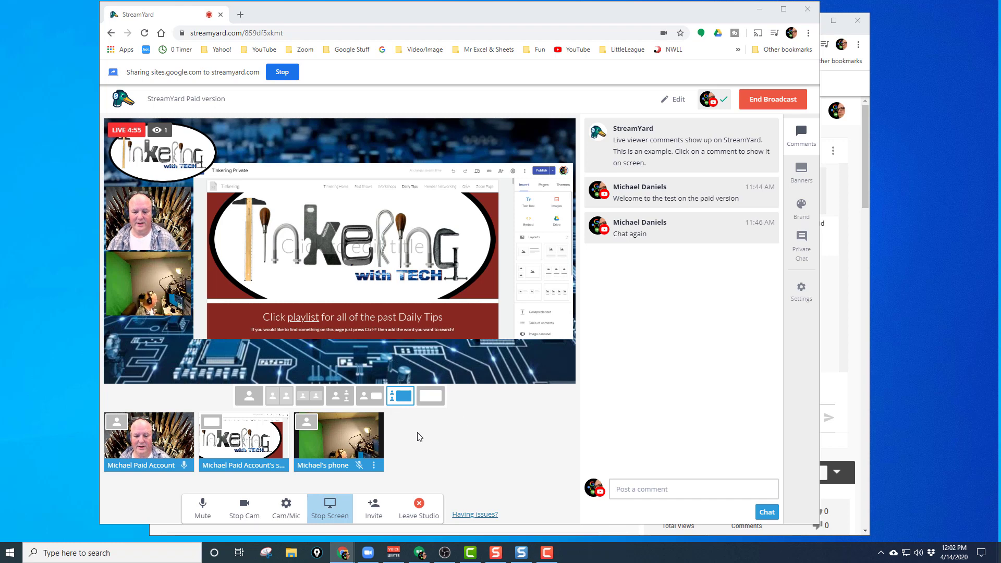
Switch to the layout showing only the shared screen, and remove the shared screen from the stream and add it back
left_click(431, 397)
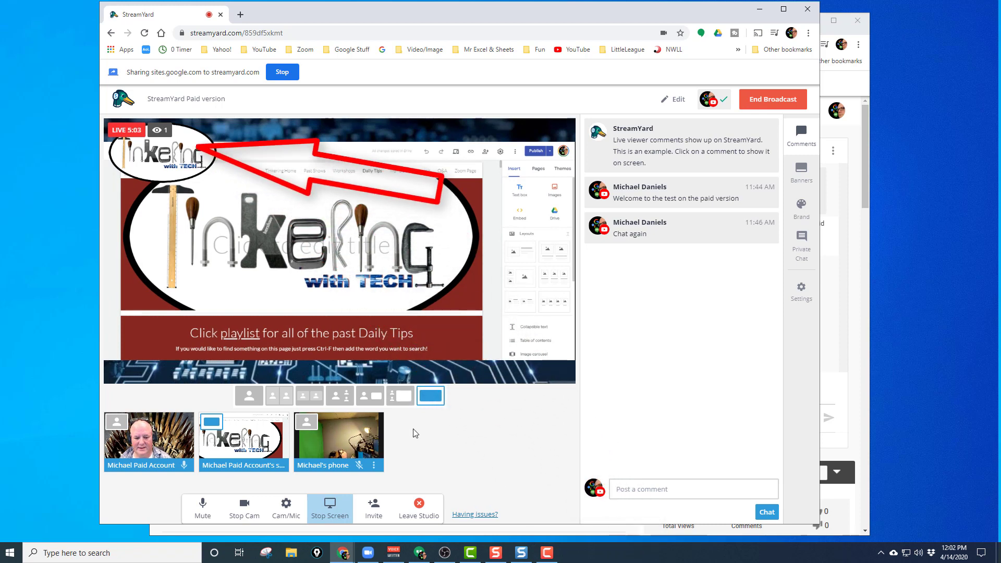
left_click(243, 432)
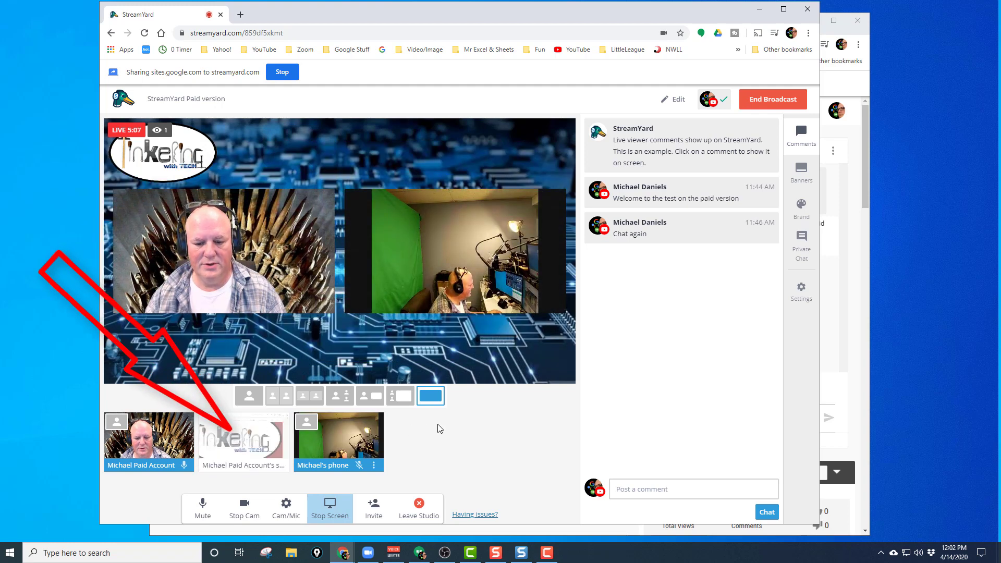
left_click(243, 431)
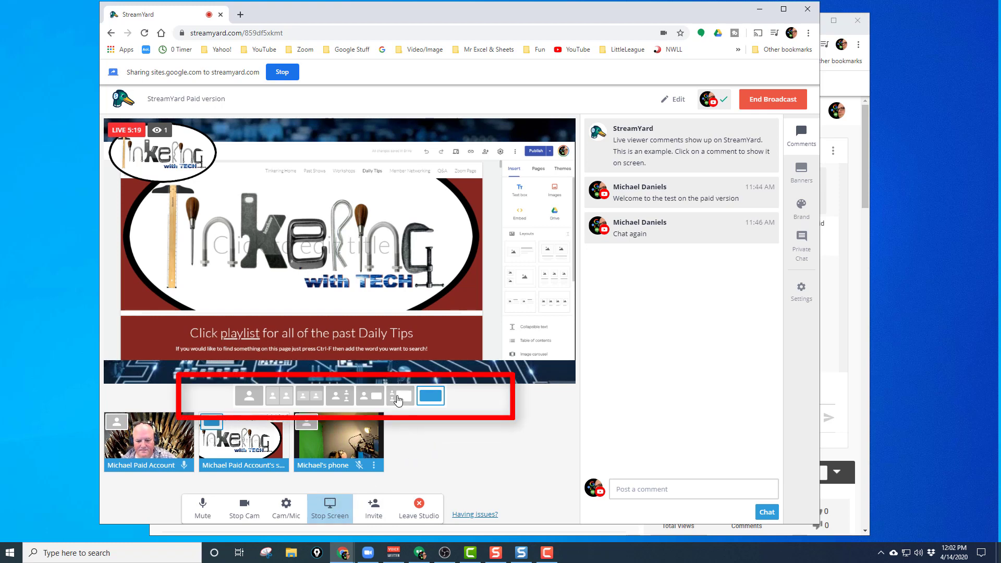
Switch to the host-beside-screen layout, and switch to the large shared-screen layout with small cameras stacked alongside
left_click(370, 397)
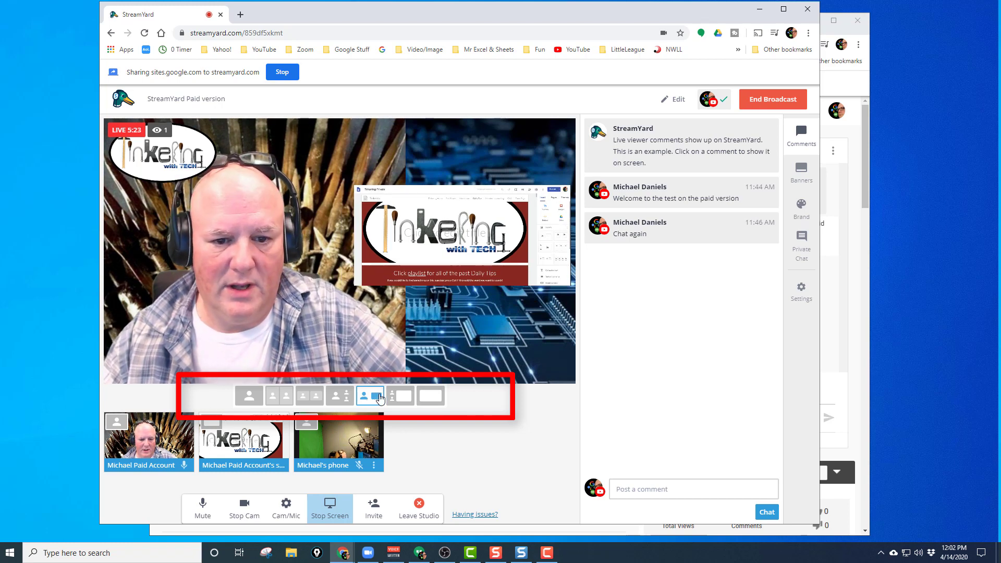
left_click(397, 399)
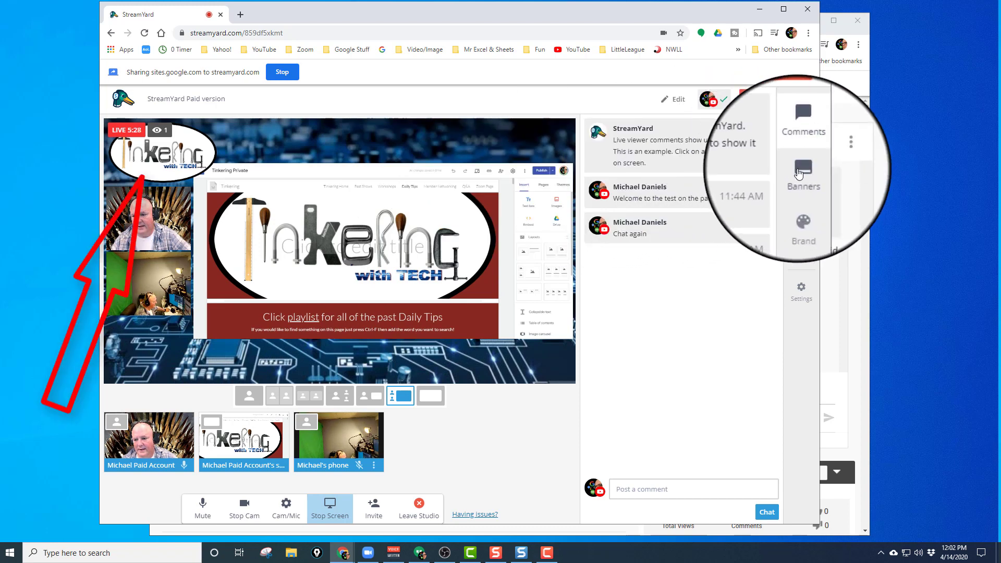
Show the oval Tinkering with Tech logo on the broadcast and hide it again
left_click(802, 200)
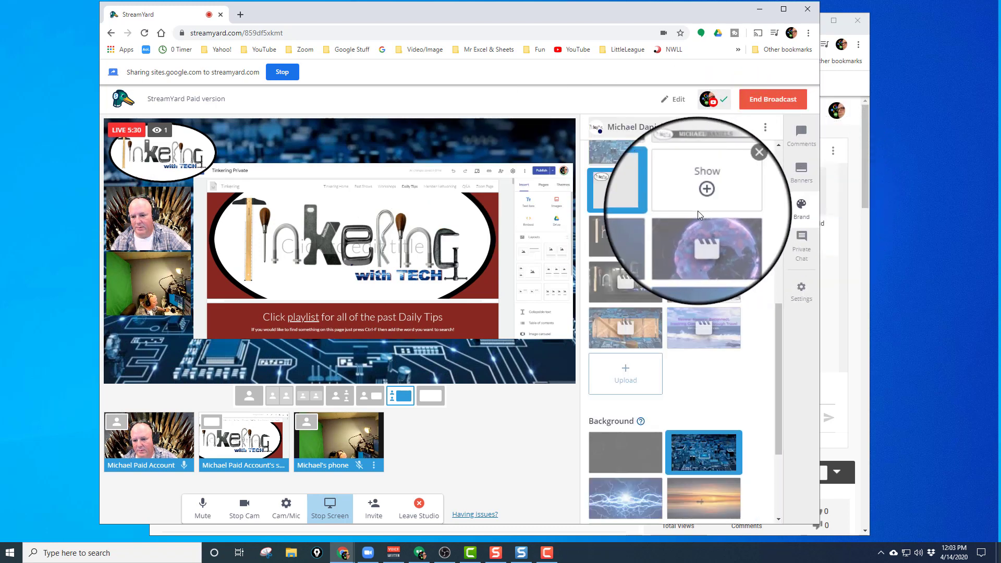
scroll(657, 220, "down", 2)
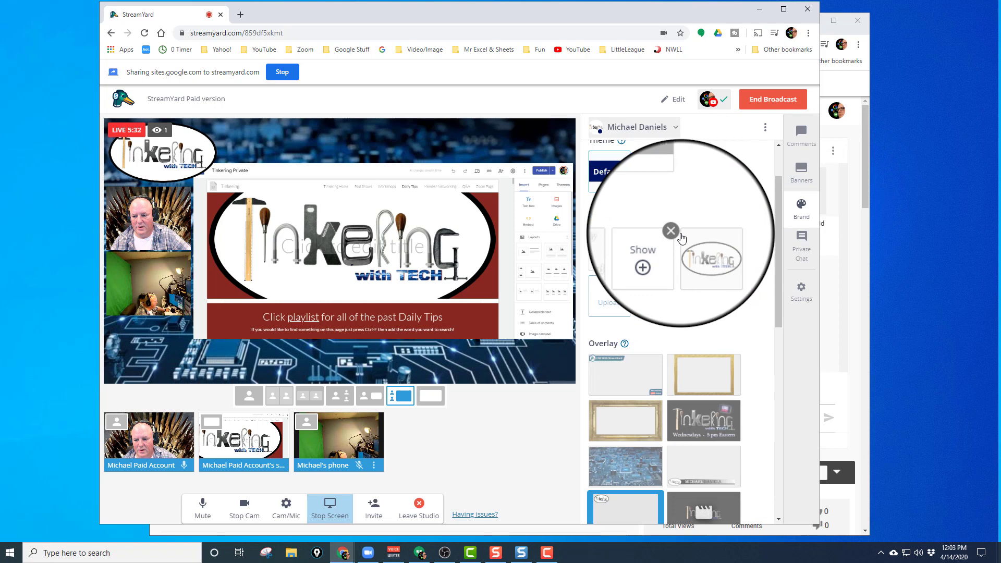
left_click(700, 253)
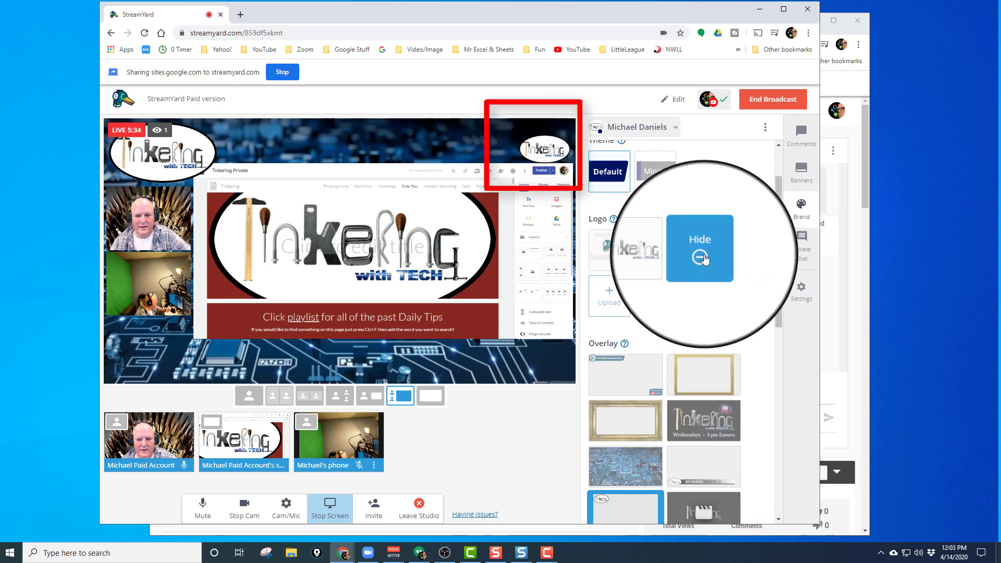
left_click(700, 253)
Hide the overlay with the oval Tinkering logo in its corner and try the wide gold picture frame overlay
scroll(661, 295, "down", 4)
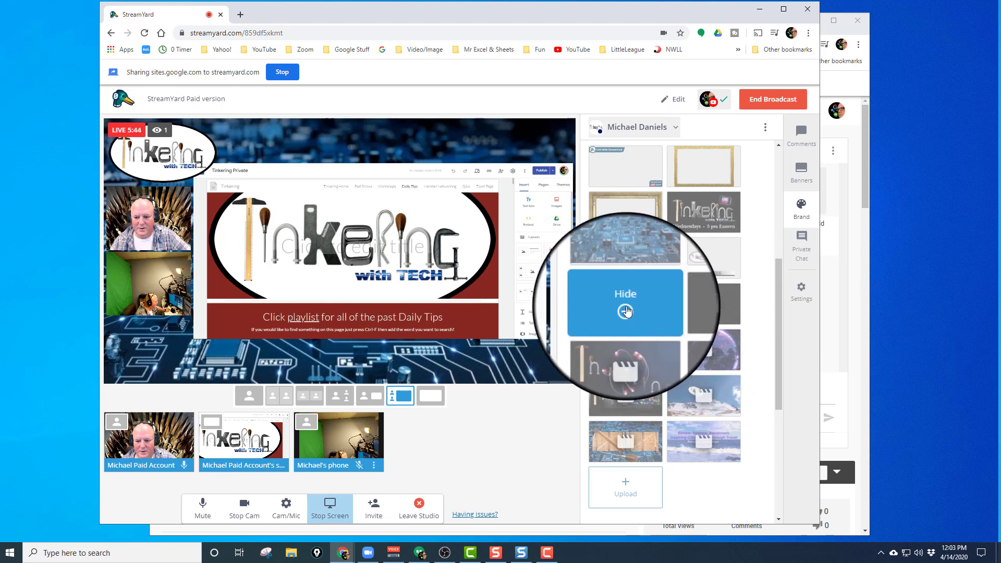
left_click(626, 311)
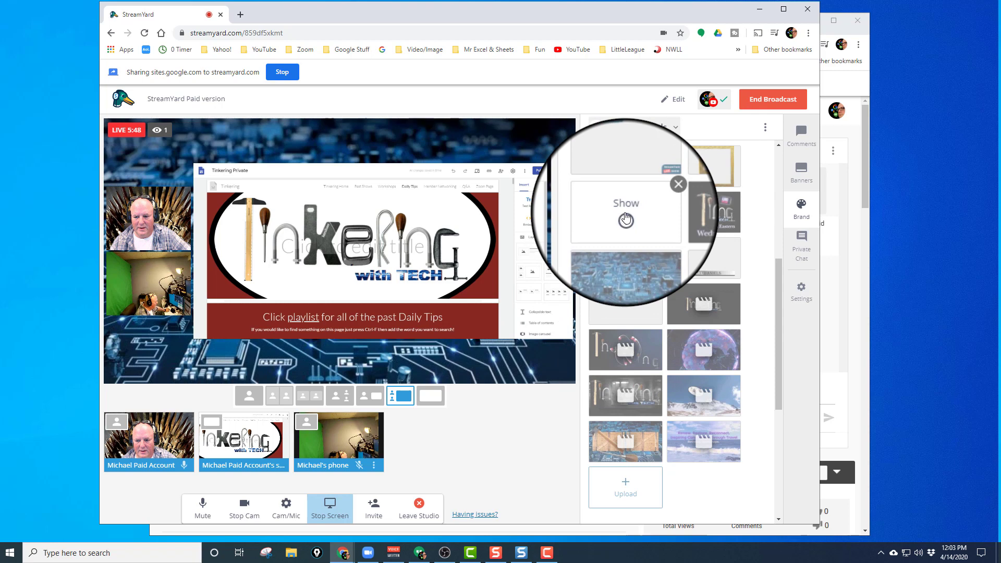
left_click(625, 219)
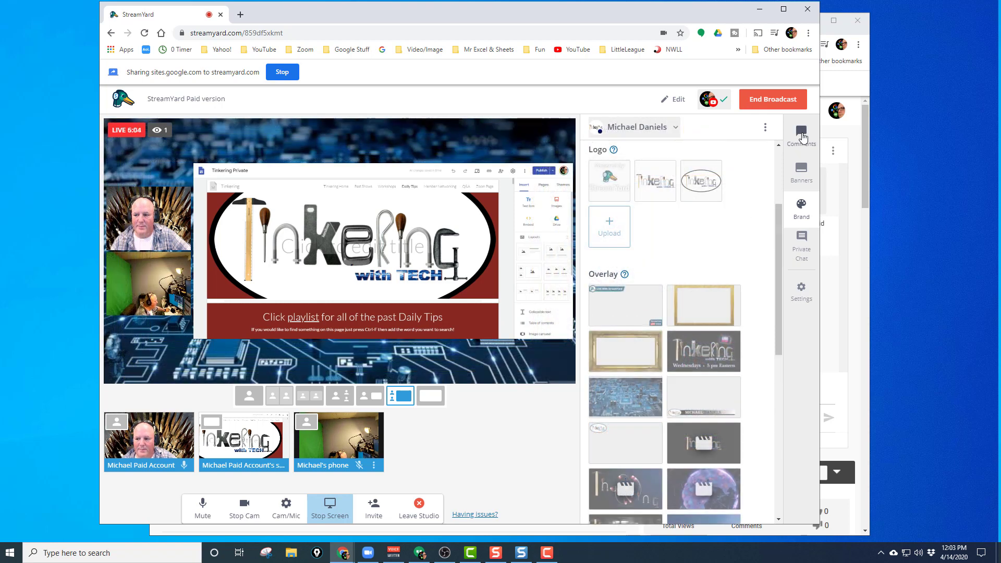
Display the comment "Welcome to the test on the paid version" over the screen-only and host-beside-screen layouts, and hide it
left_click(801, 135)
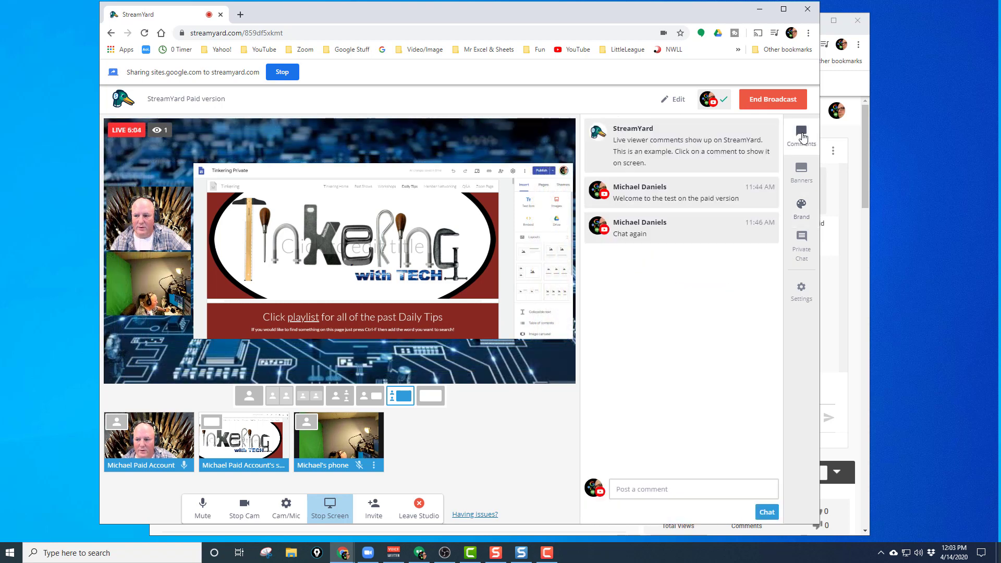
left_click(673, 195)
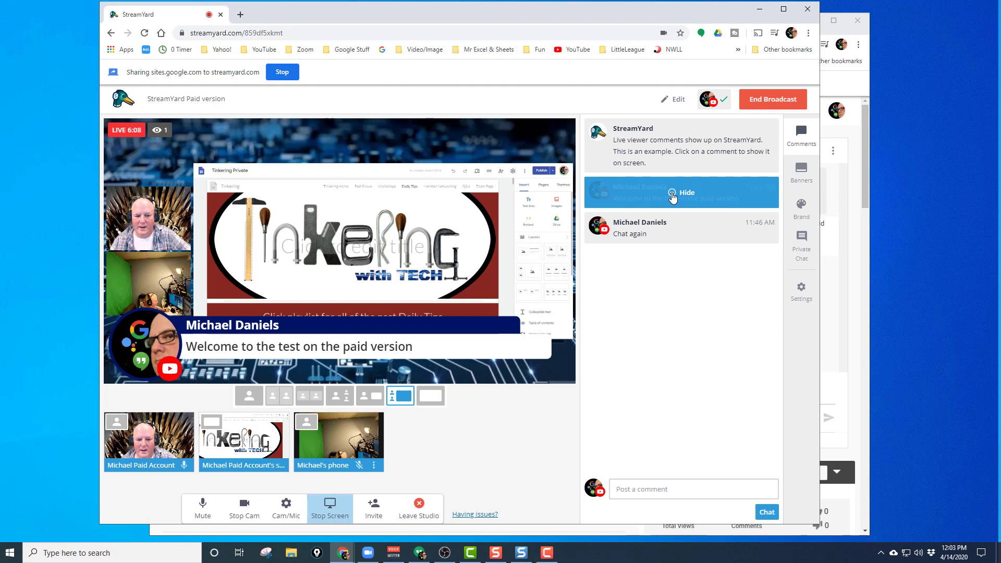
left_click(433, 396)
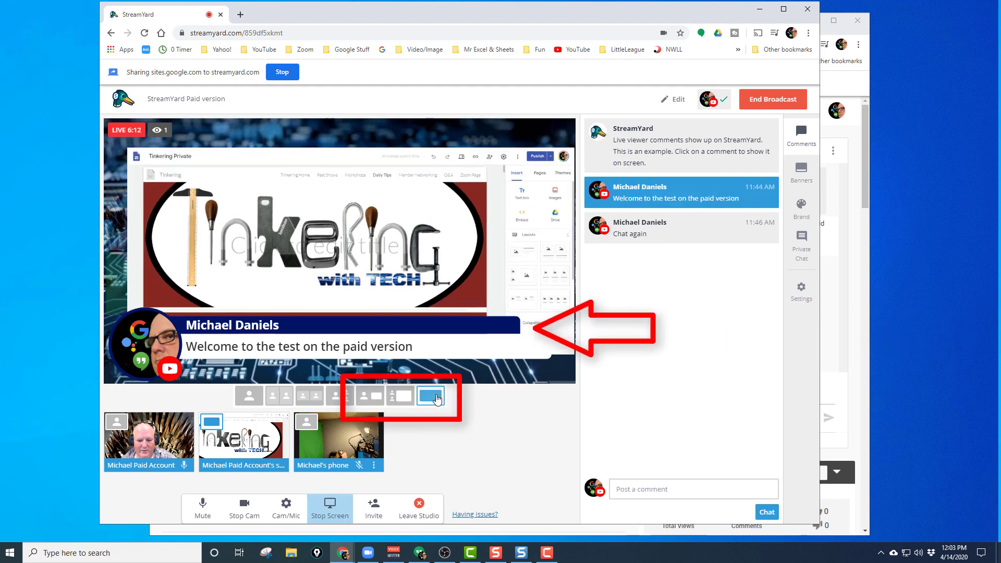
left_click(401, 396)
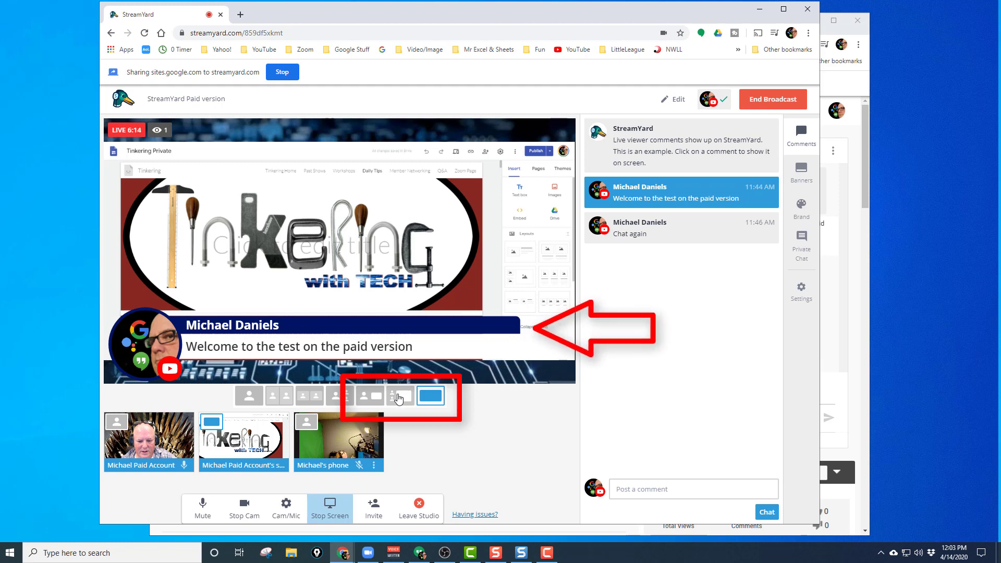
left_click(375, 399)
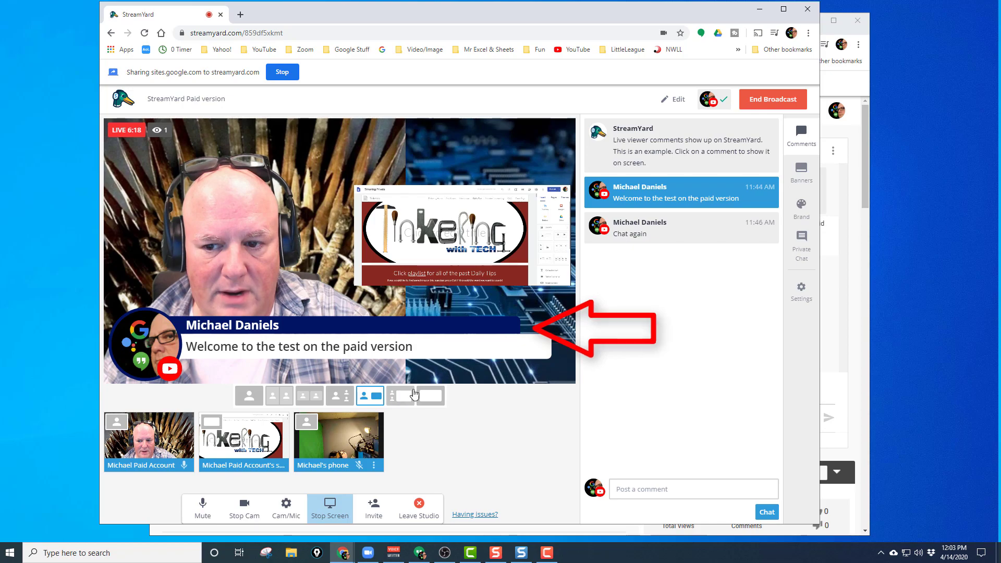
left_click(701, 201)
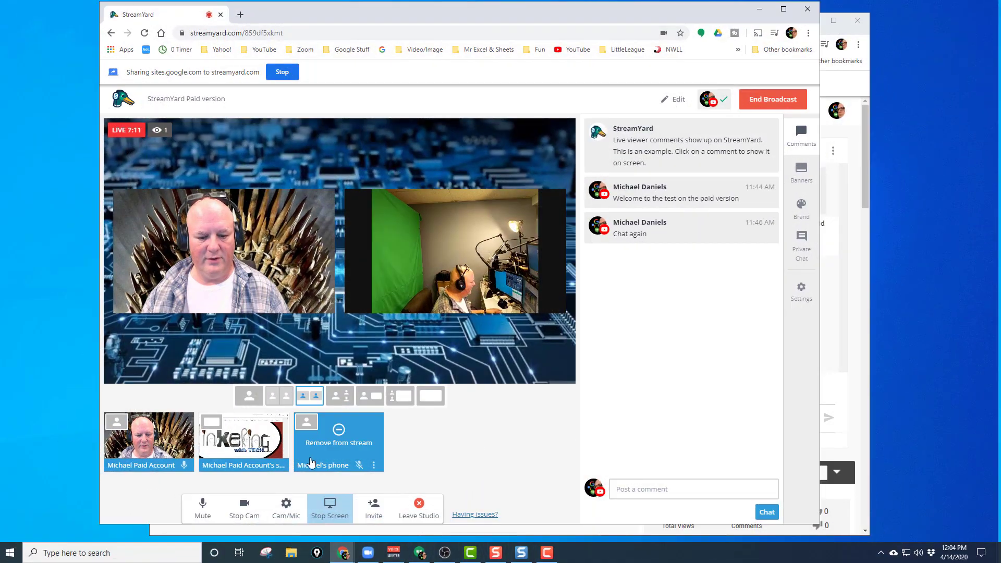
Stop sharing the Chrome tab, share the VoiceMeeter application window instead, and hide the browser's sharing notice
mouse_move(236, 447)
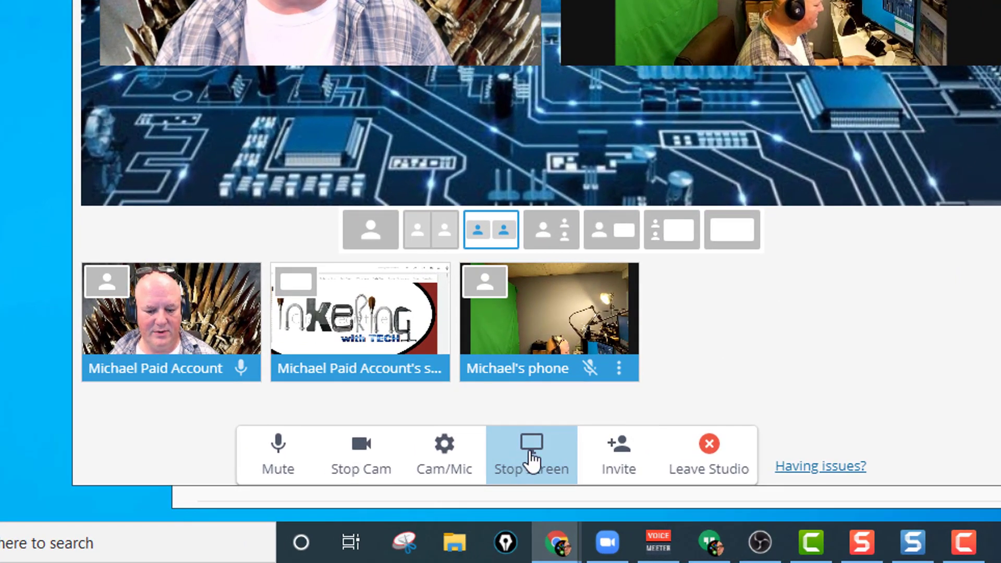
left_click(532, 458)
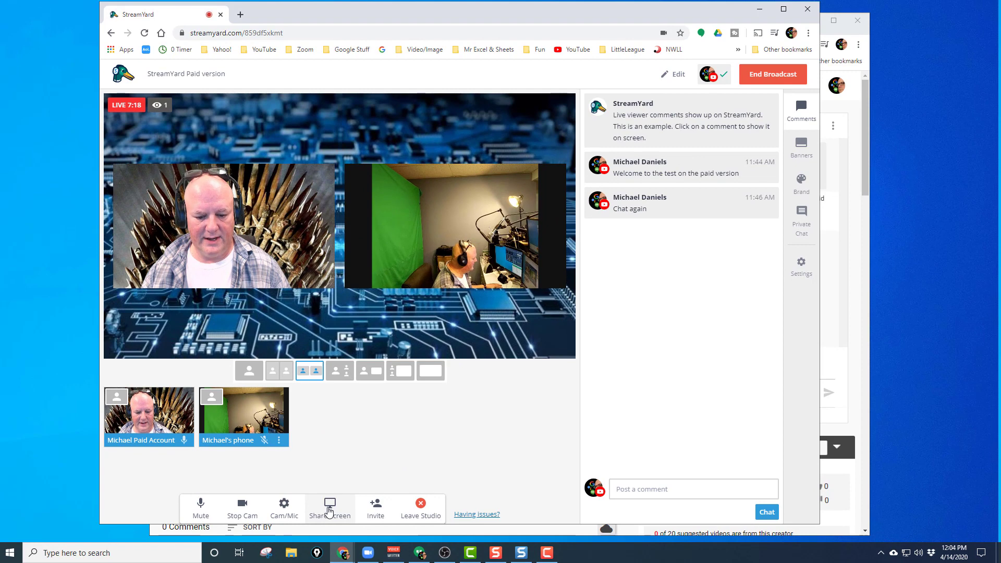
left_click(329, 508)
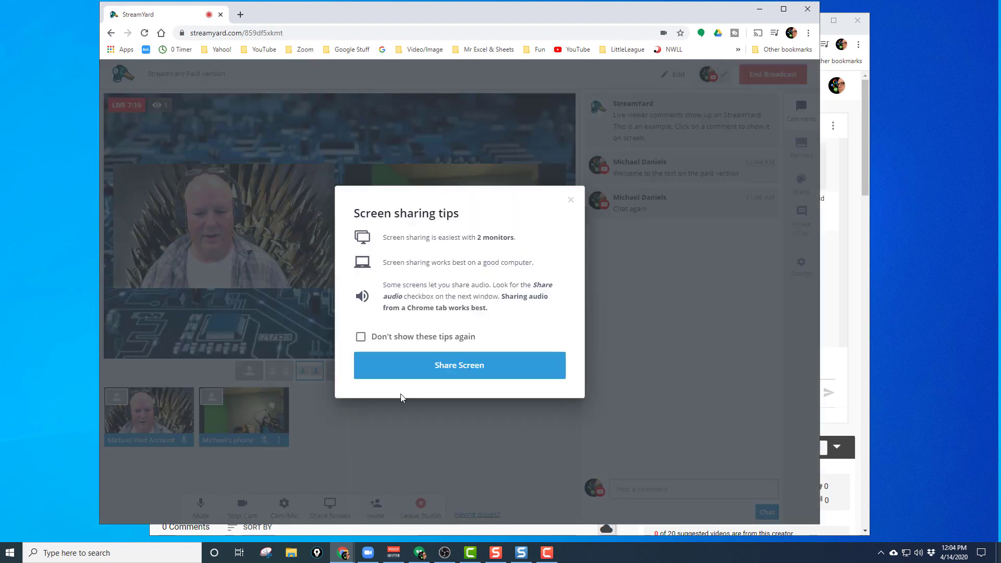
left_click(438, 374)
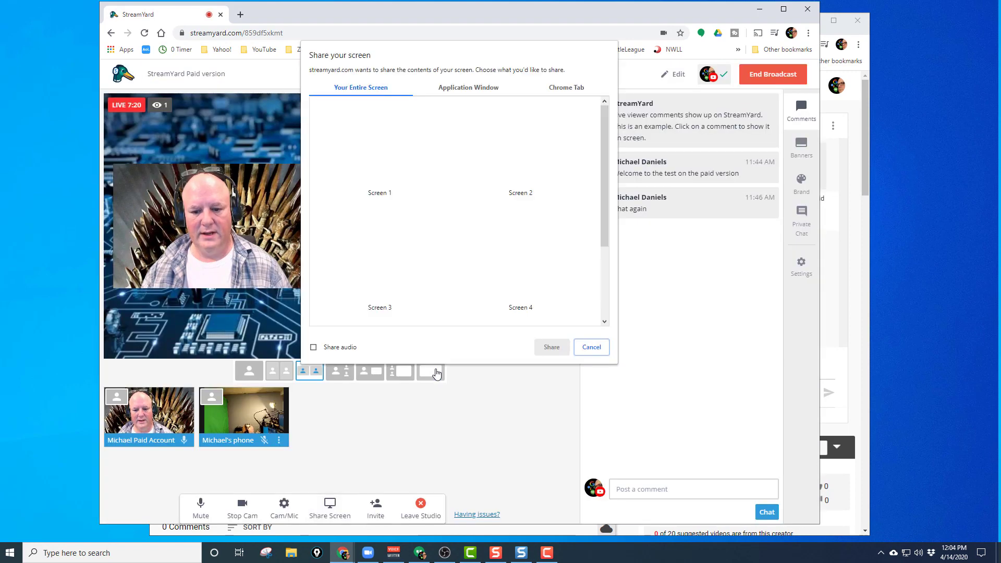
left_click(469, 90)
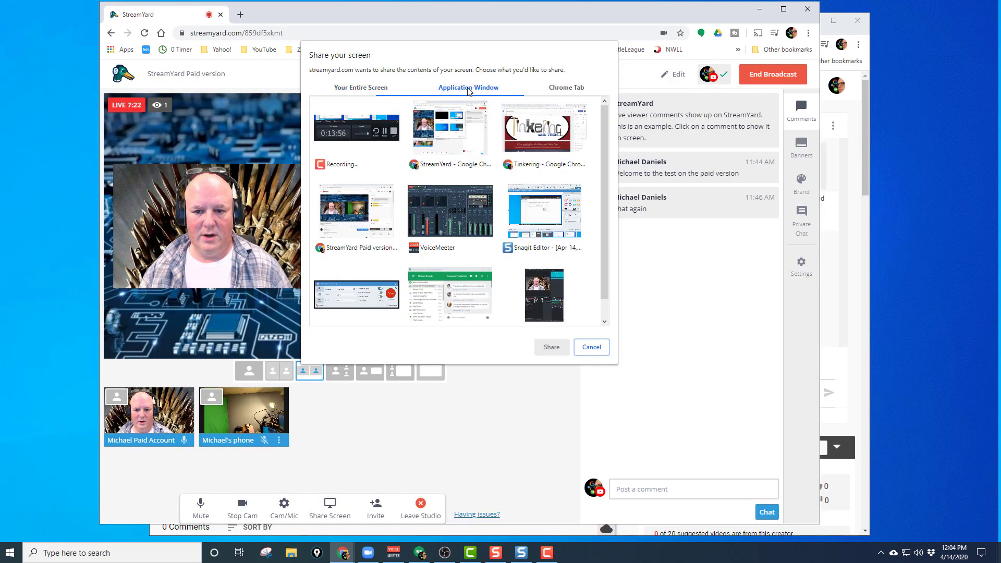
double_click(484, 252)
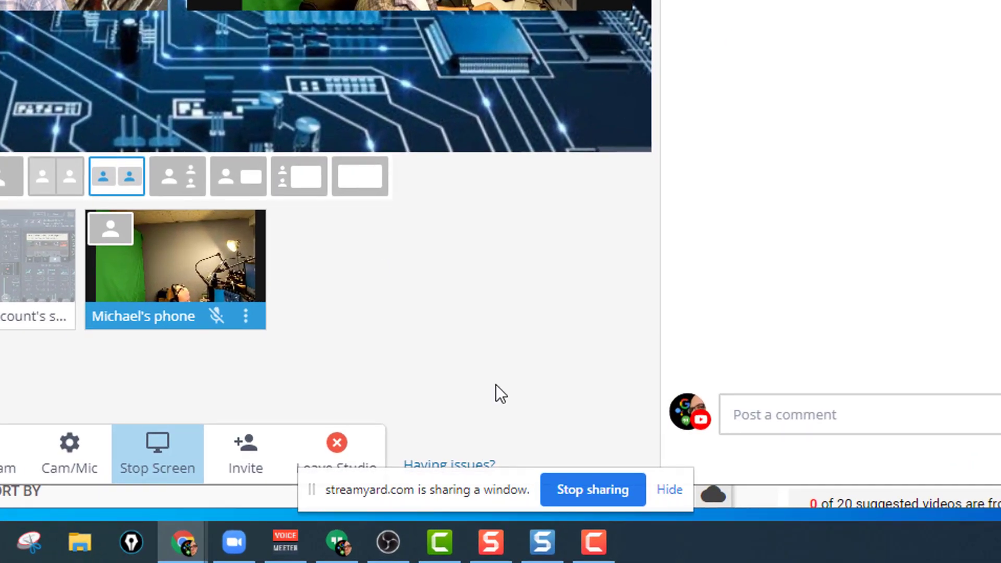
left_click(671, 492)
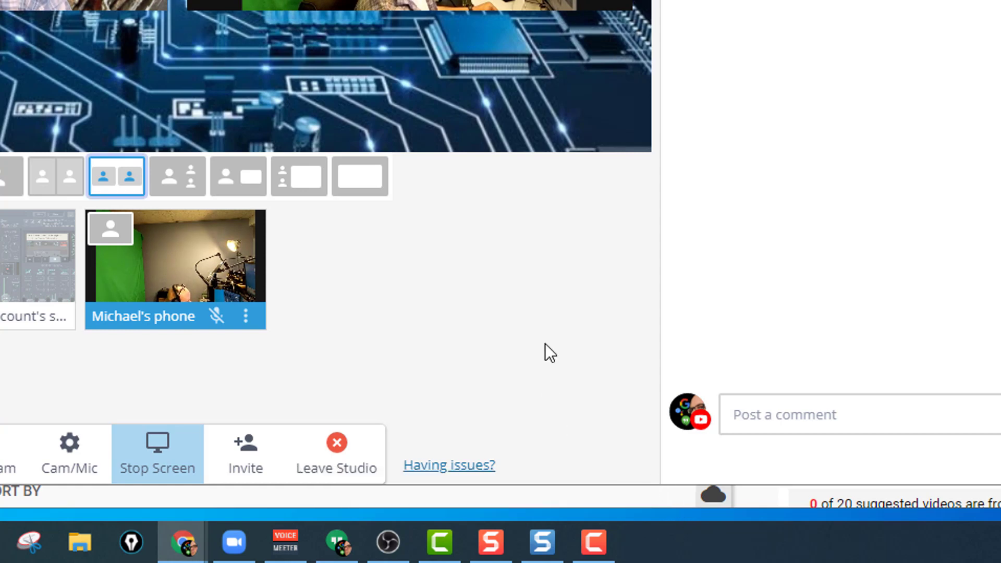
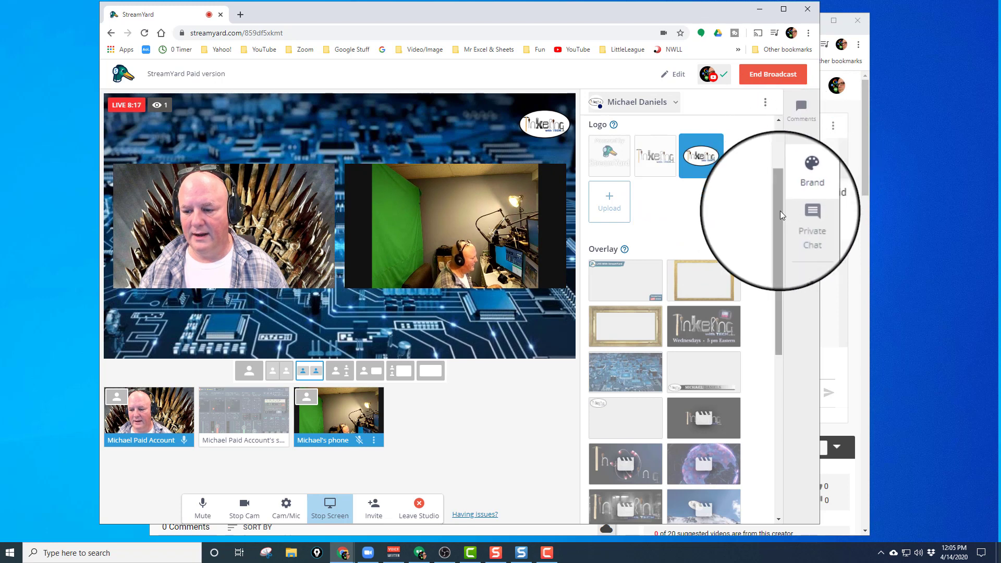
Choose the layout showing only the shared screen and add the VoiceMeeter window to the stream
left_click(435, 371)
mouse_move(243, 413)
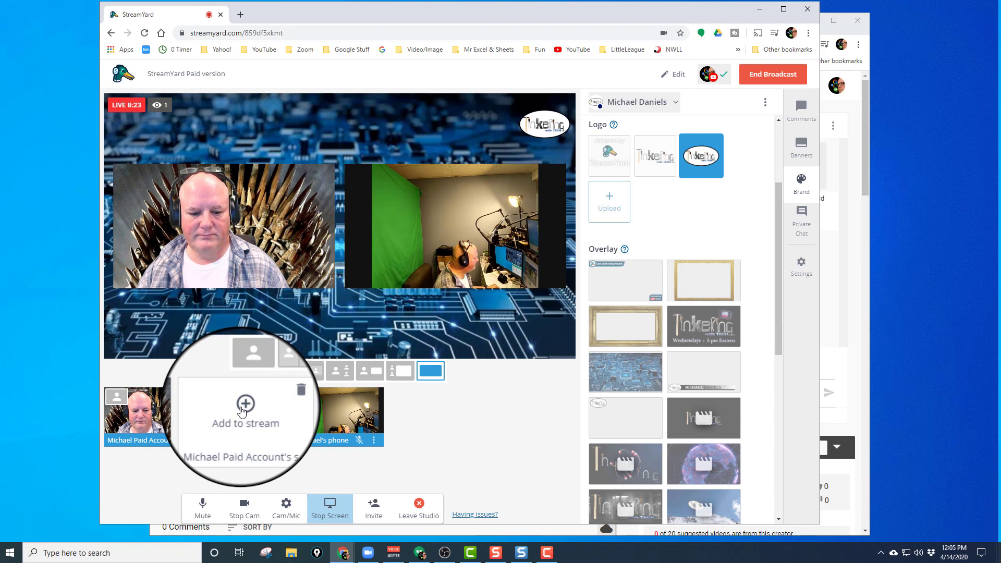
left_click(243, 410)
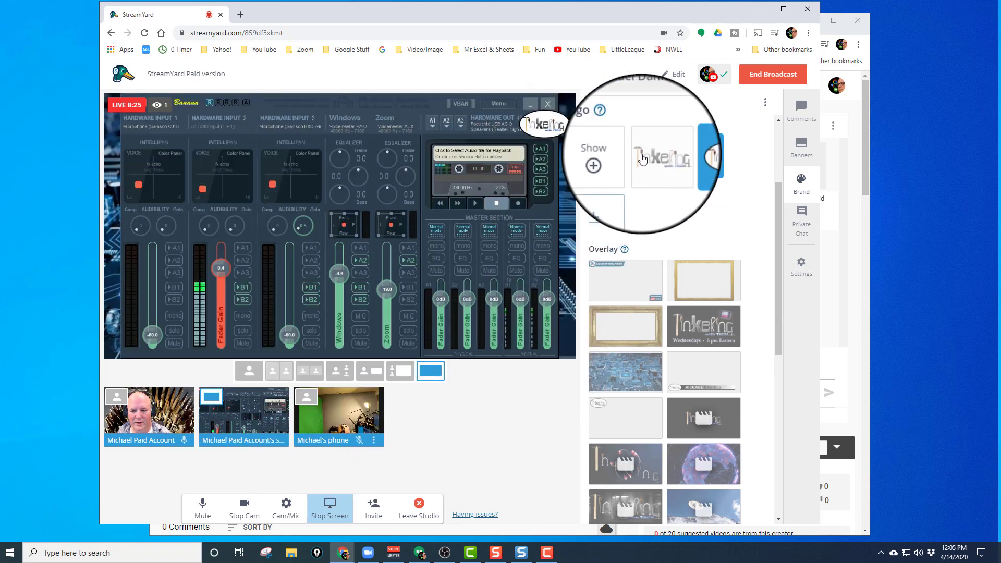
Show and hide the comment "Welcome to the test on the paid version" over the VoiceMeeter window, and hide the oval Tinkering logo
left_click(806, 107)
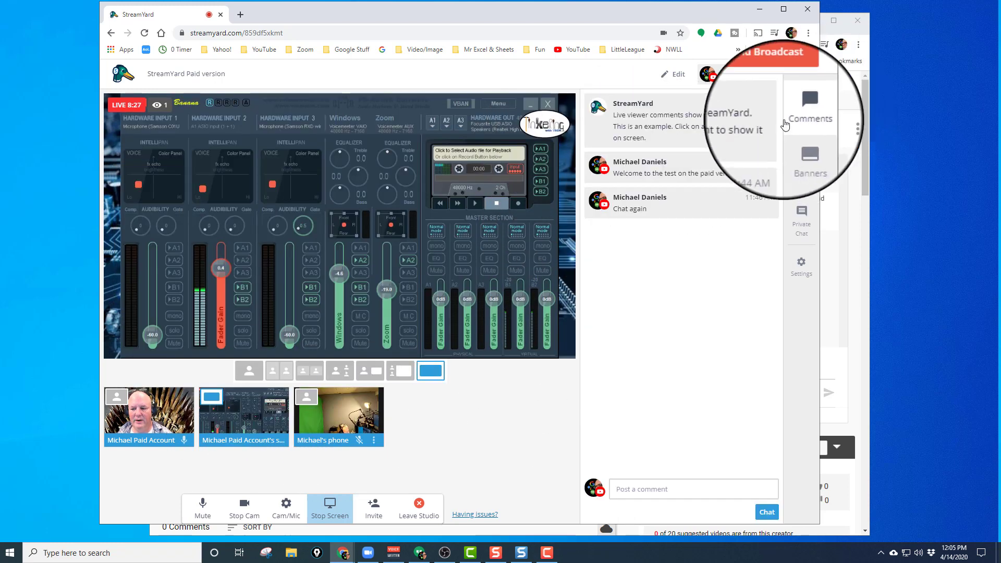
left_click(677, 169)
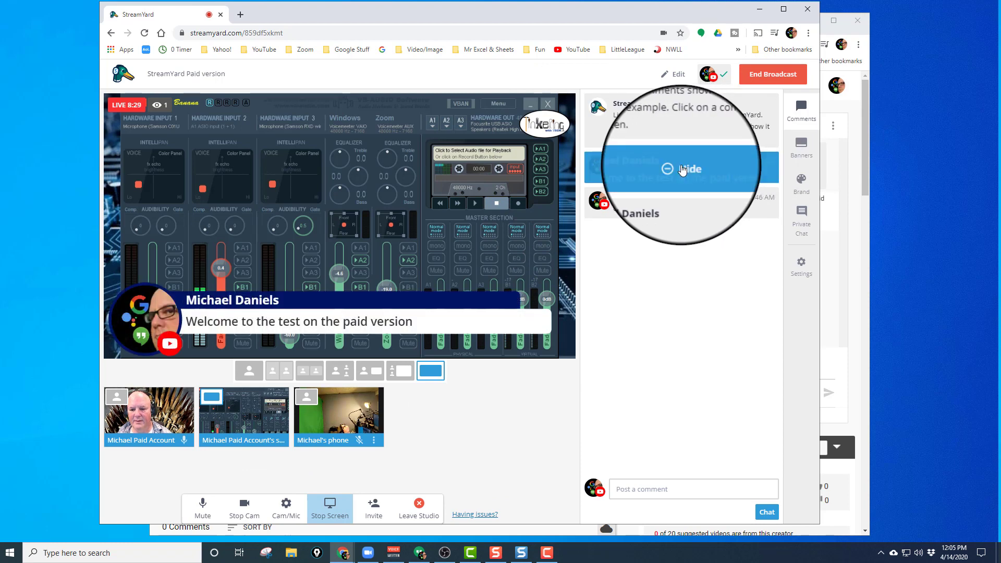
left_click(682, 168)
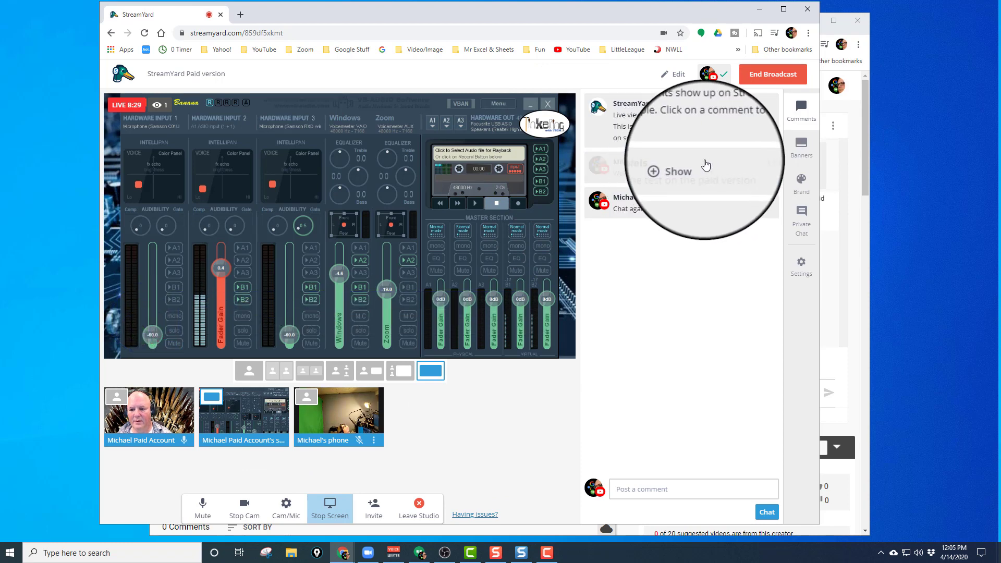
left_click(803, 180)
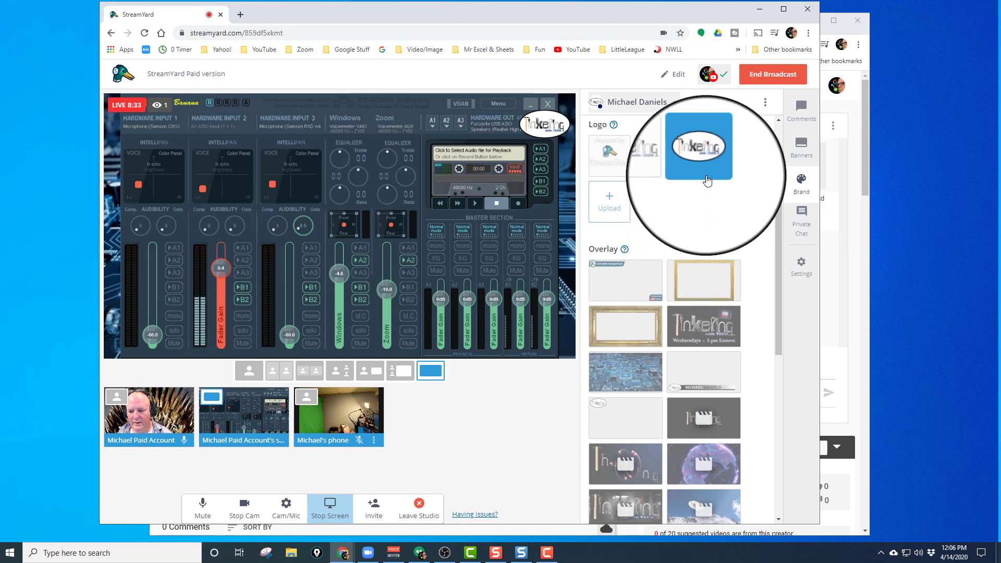
left_click(702, 168)
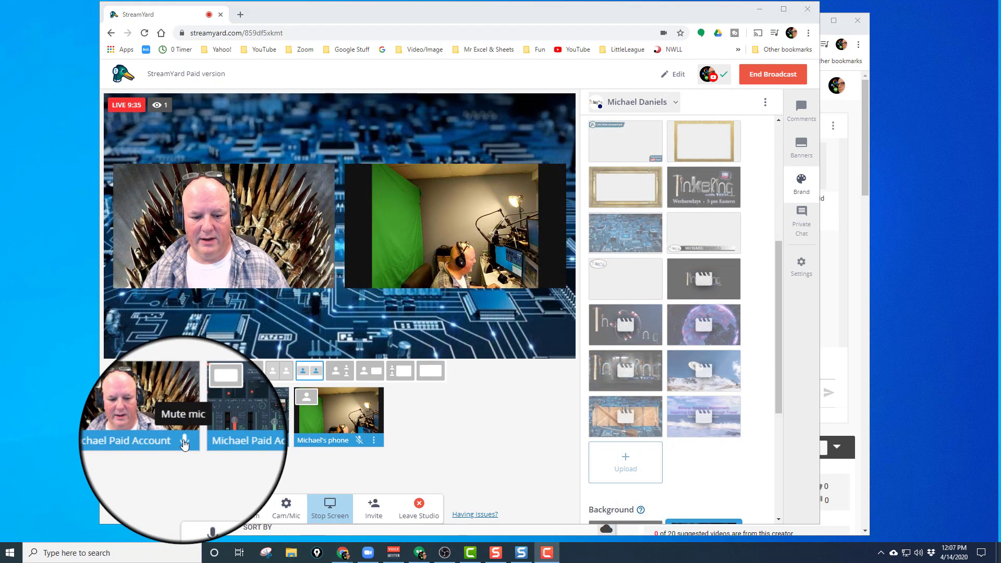
Mute the host's microphone while showing the wooden-plank video clip and the circuit-board overlay, and unmute it
left_click(184, 444)
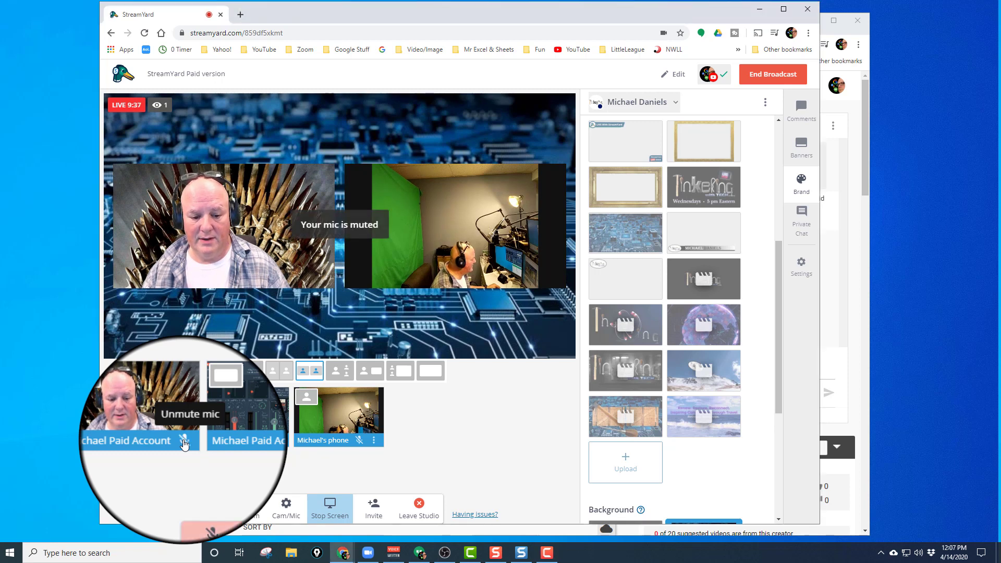
left_click(628, 421)
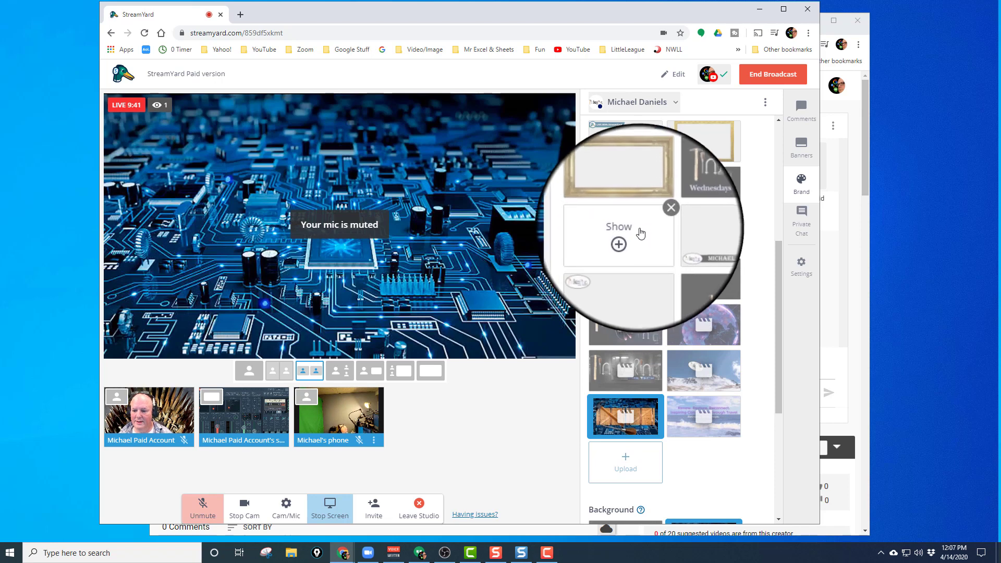
left_click(626, 235)
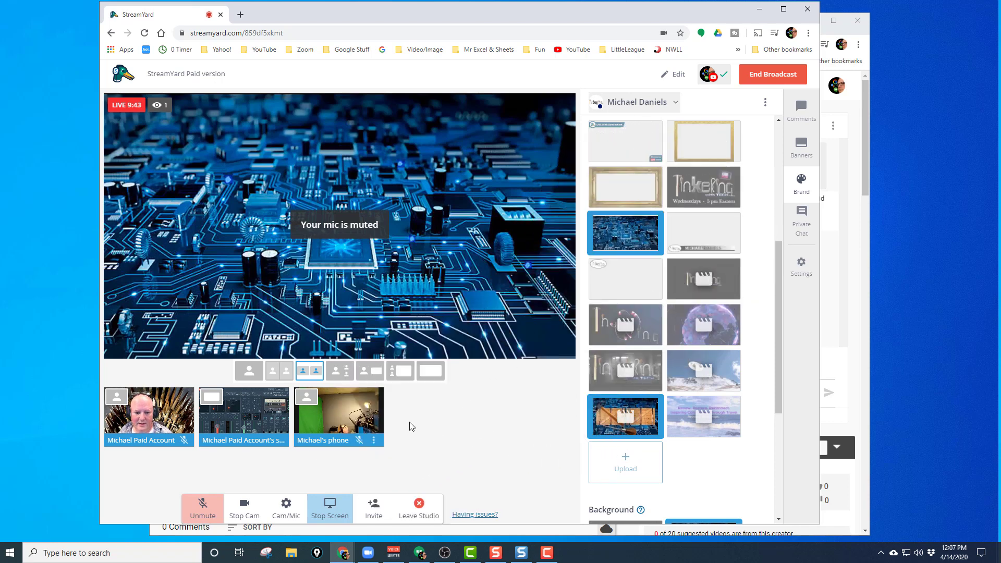
left_click(183, 441)
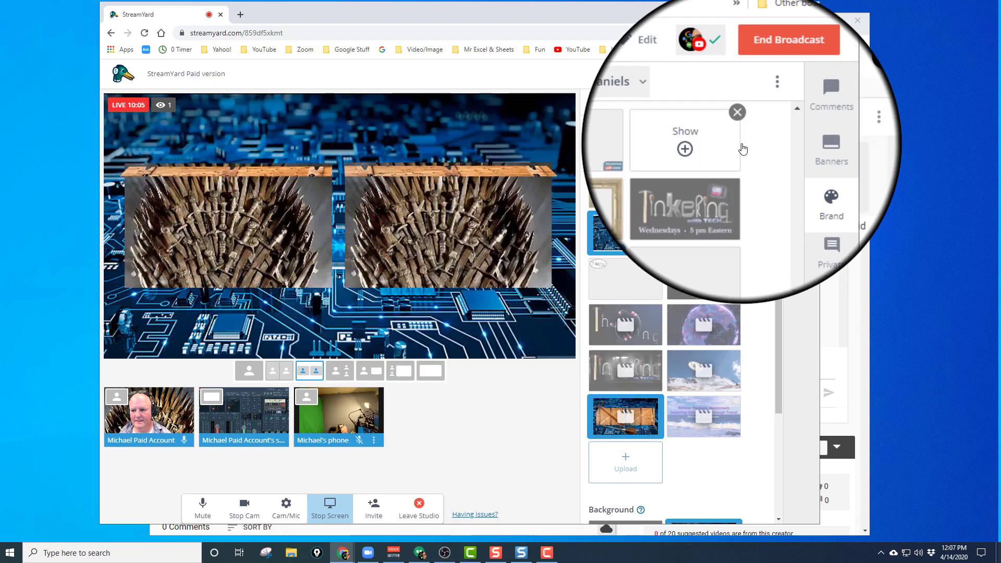
End the live broadcast, confirm ending it, and dismiss the feedback request
left_click(772, 74)
left_click(757, 131)
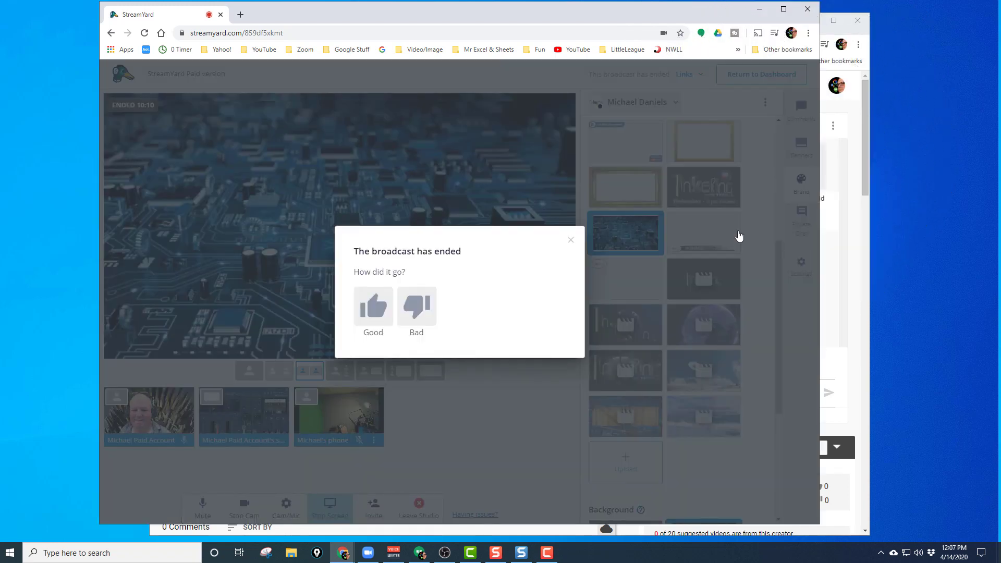
left_click(571, 241)
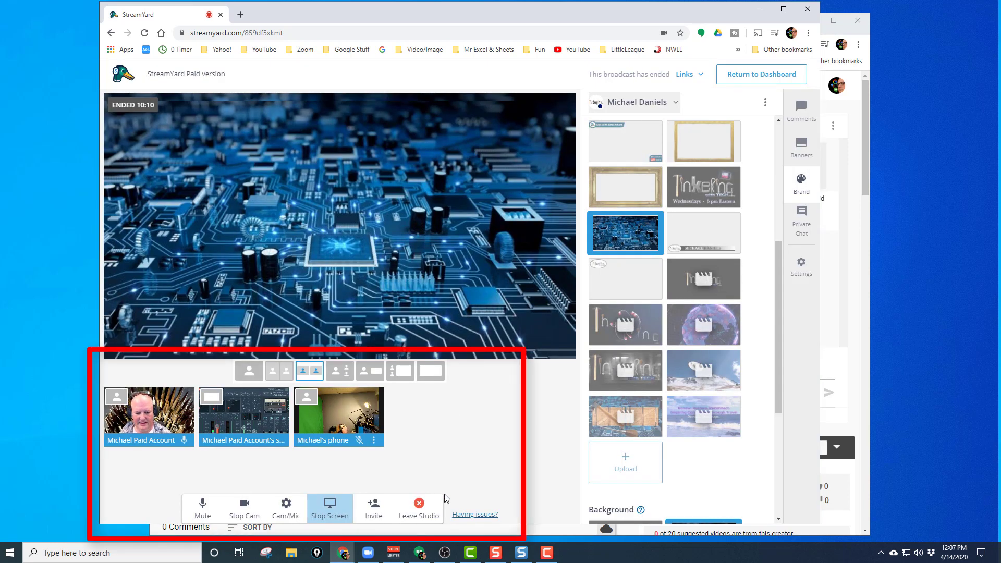
Remove the phone camera and the host from the stream, dismiss the audio tip, stop the screen share and leave the studio
mouse_move(324, 405)
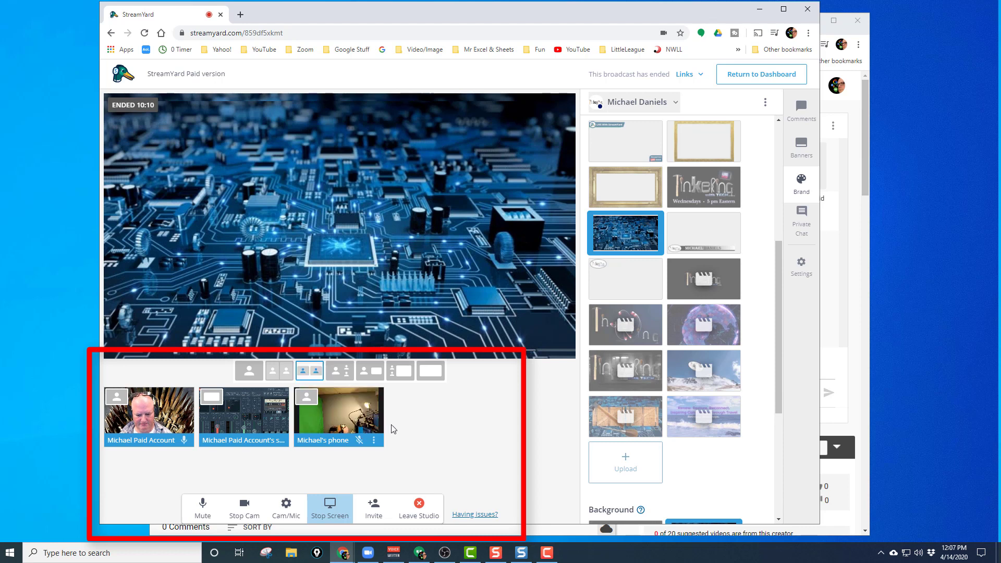
left_click(374, 411)
mouse_move(179, 417)
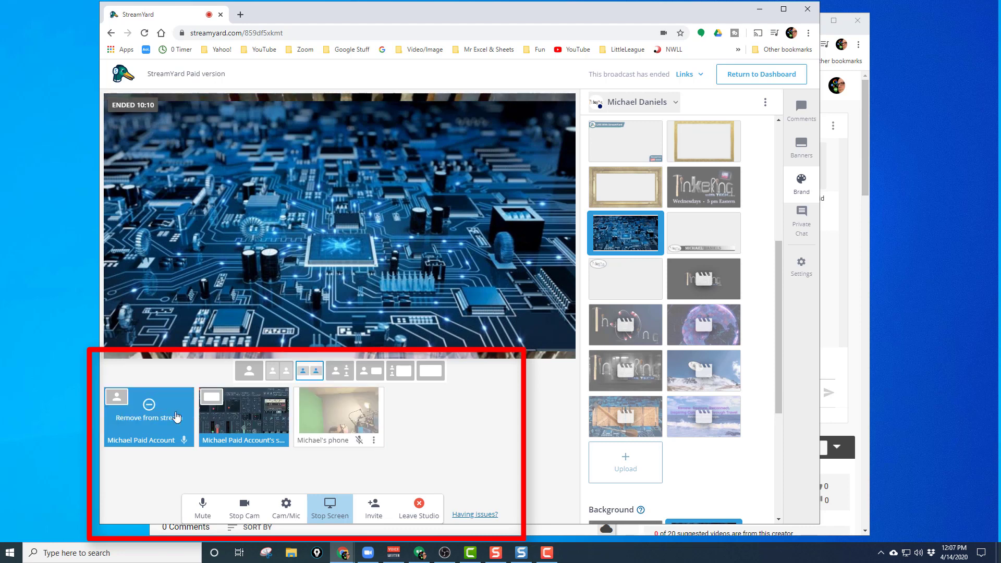
left_click(149, 408)
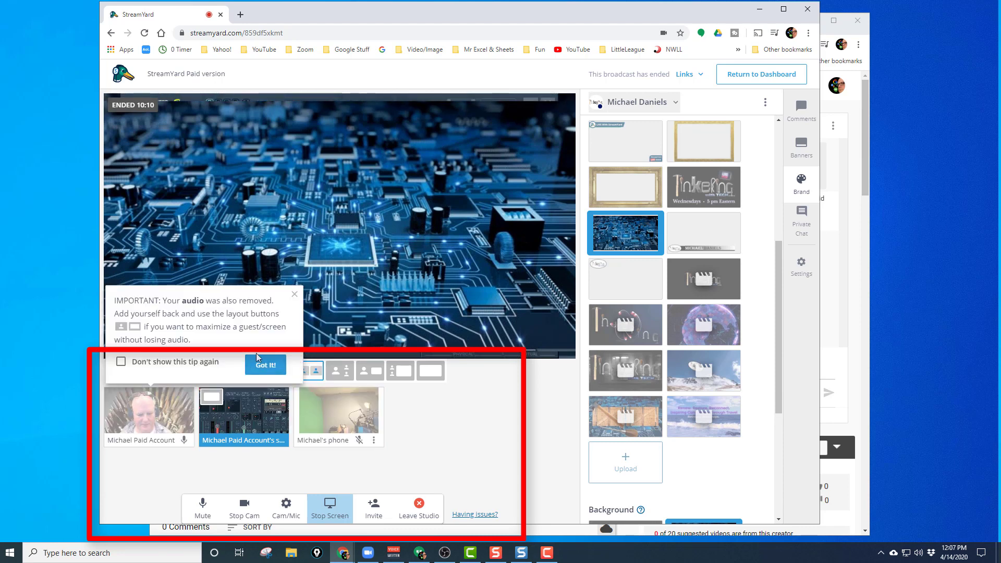
left_click(266, 367)
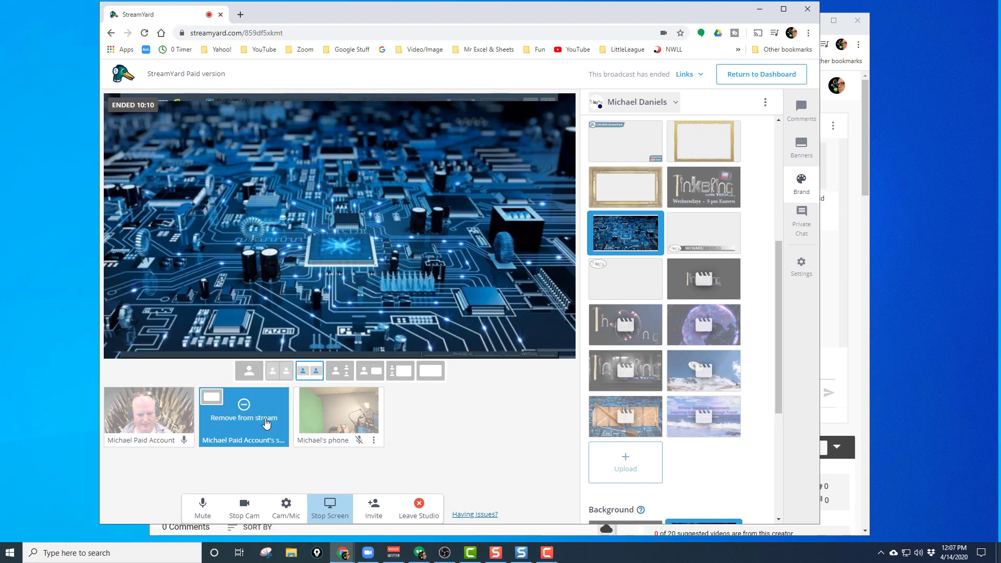
left_click(339, 506)
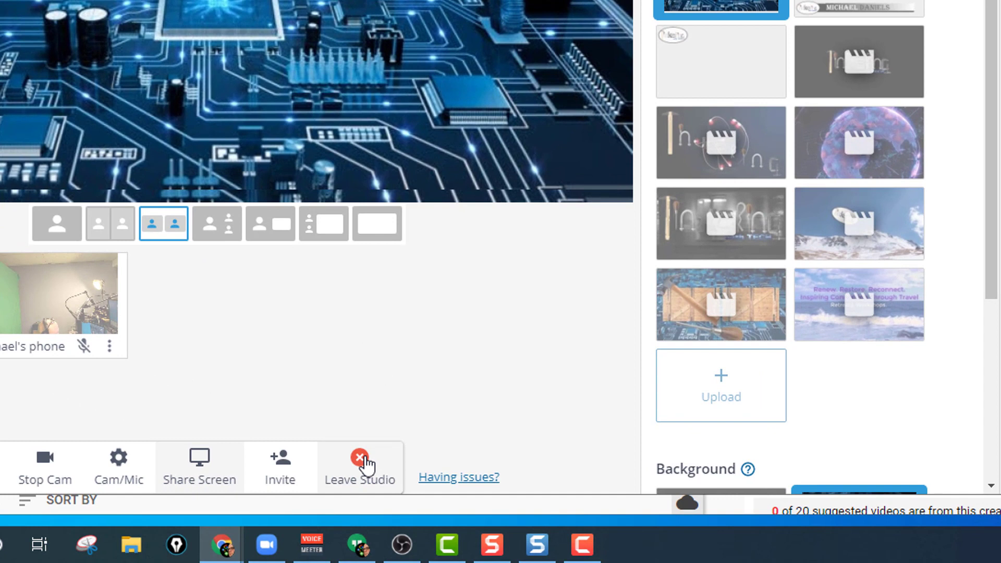
left_click(365, 463)
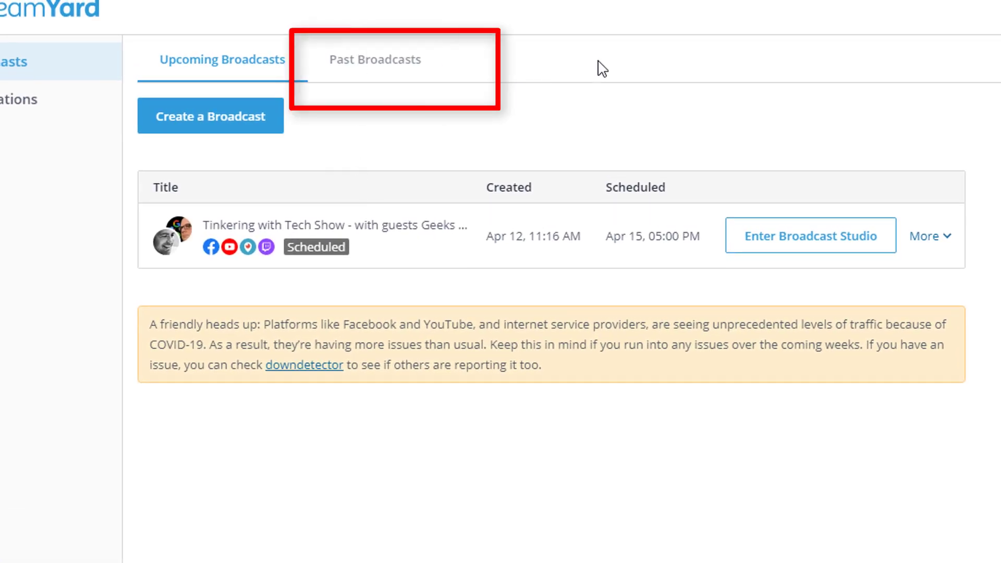
View the available options for the ended "StreamYard Paid version" broadcast among the past broadcasts, and return to the upcoming broadcasts
left_click(397, 65)
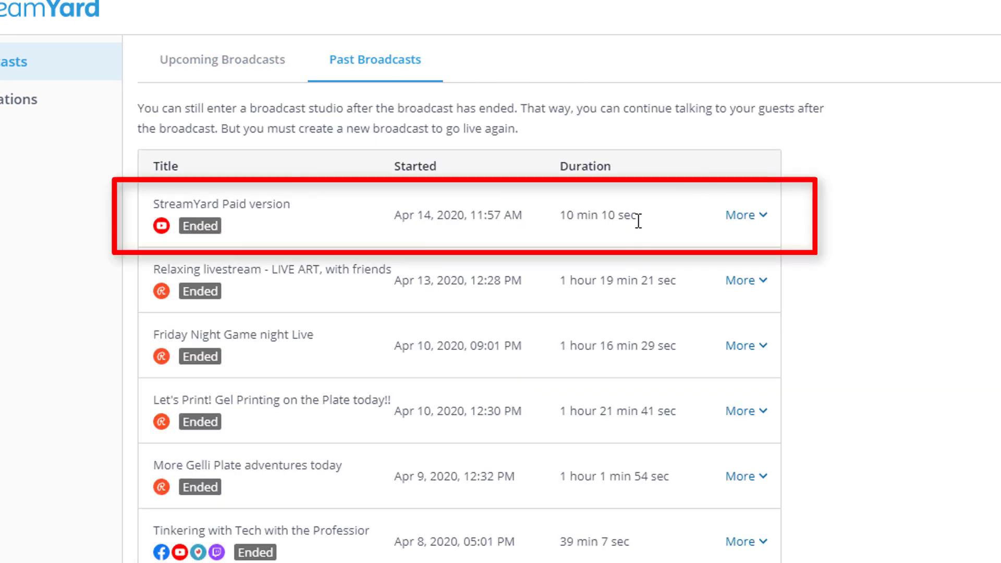
left_click(763, 216)
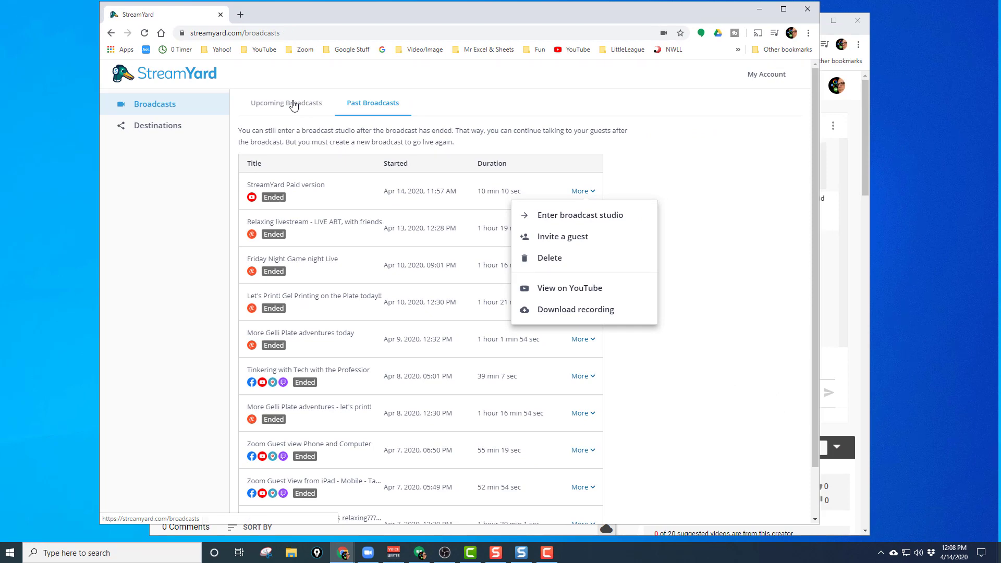
left_click(293, 105)
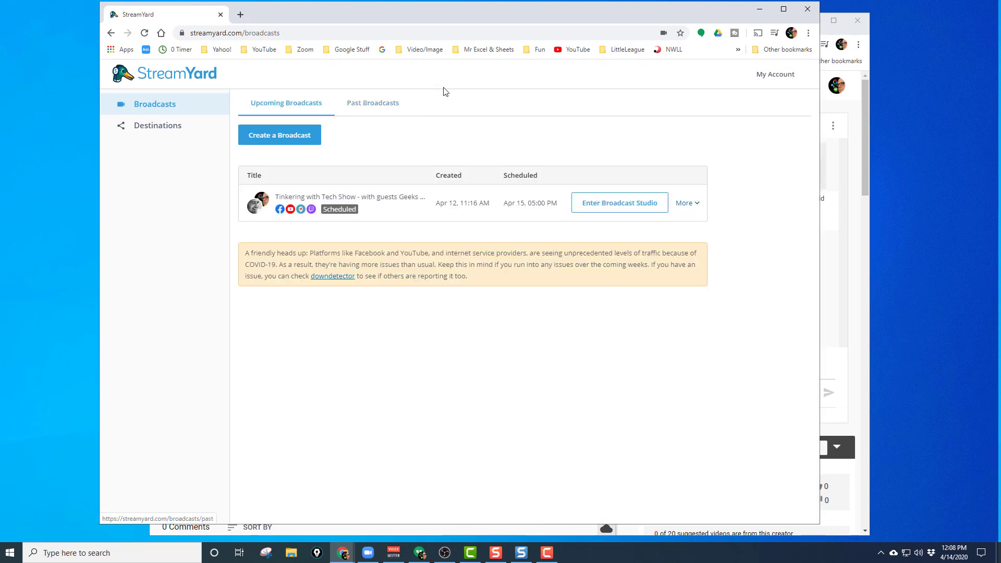